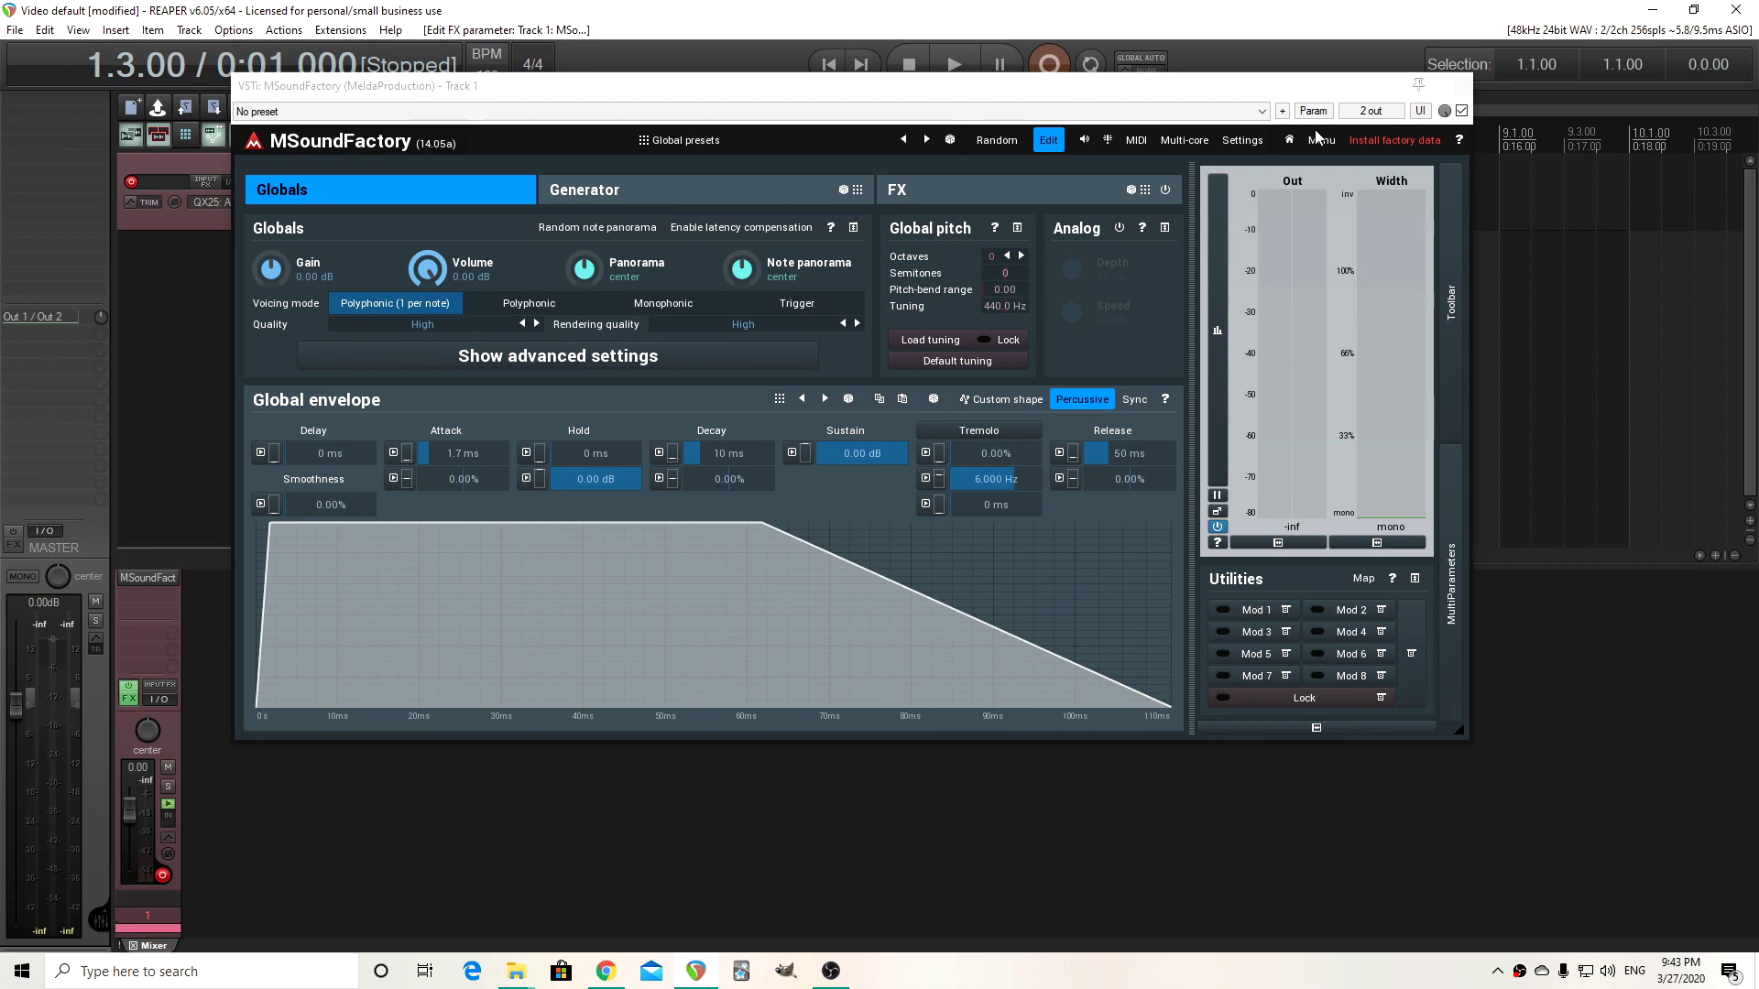
Show MSoundFactory's Generator page with its single Sampler module.
{"action": "left_click", "coordinate": [696, 198]}
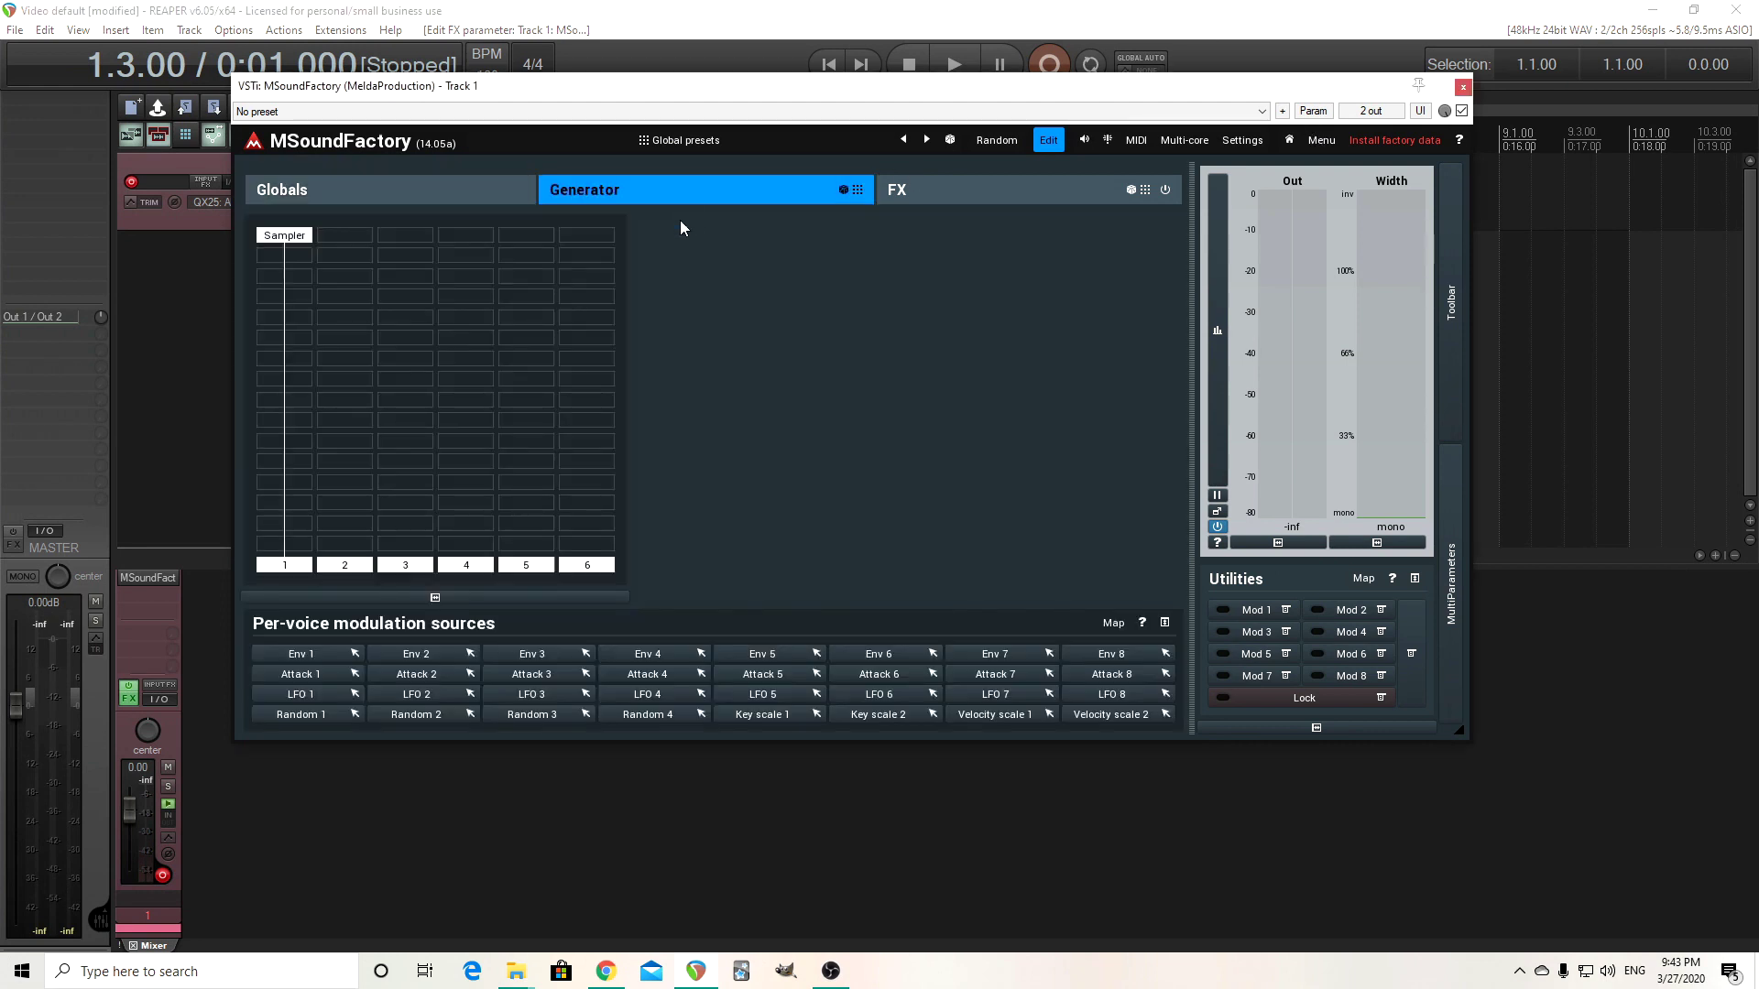
Open the Sampler 1 editor and enlarge it into its own window.
{"action": "left_click", "coordinate": [291, 240]}
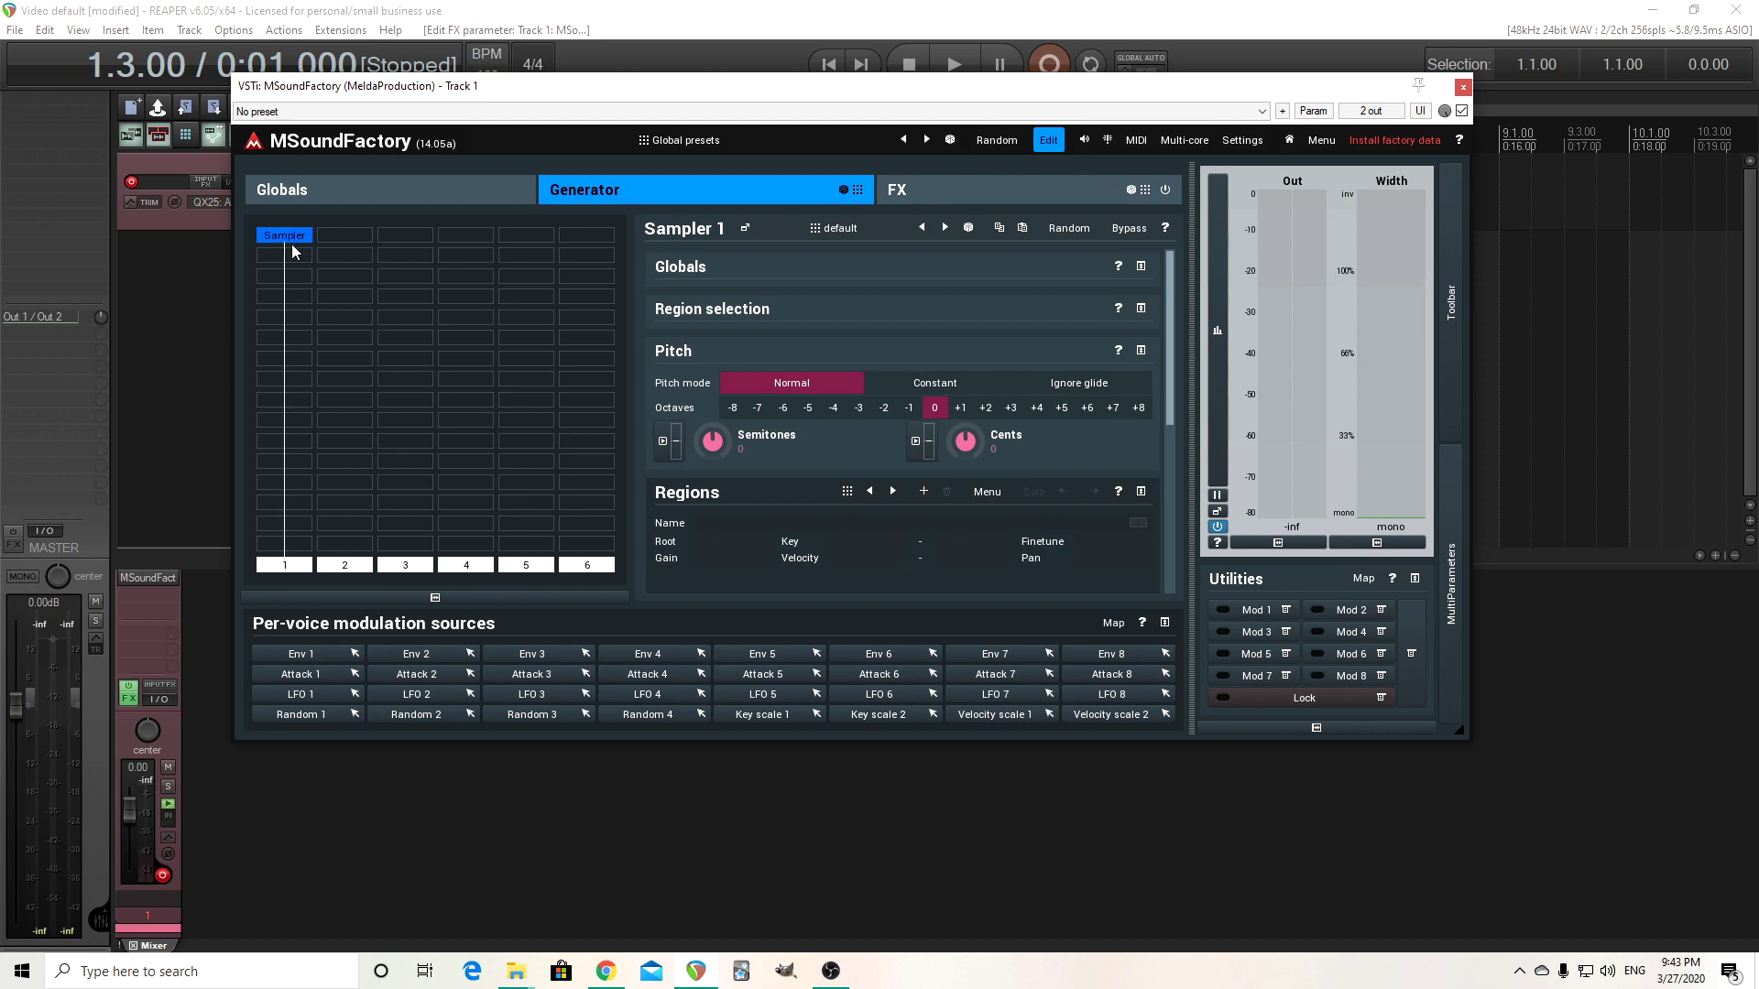
{"action": "left_click", "coordinate": [341, 245]}
{"action": "left_click", "coordinate": [293, 235]}
{"action": "left_click", "coordinate": [745, 228]}
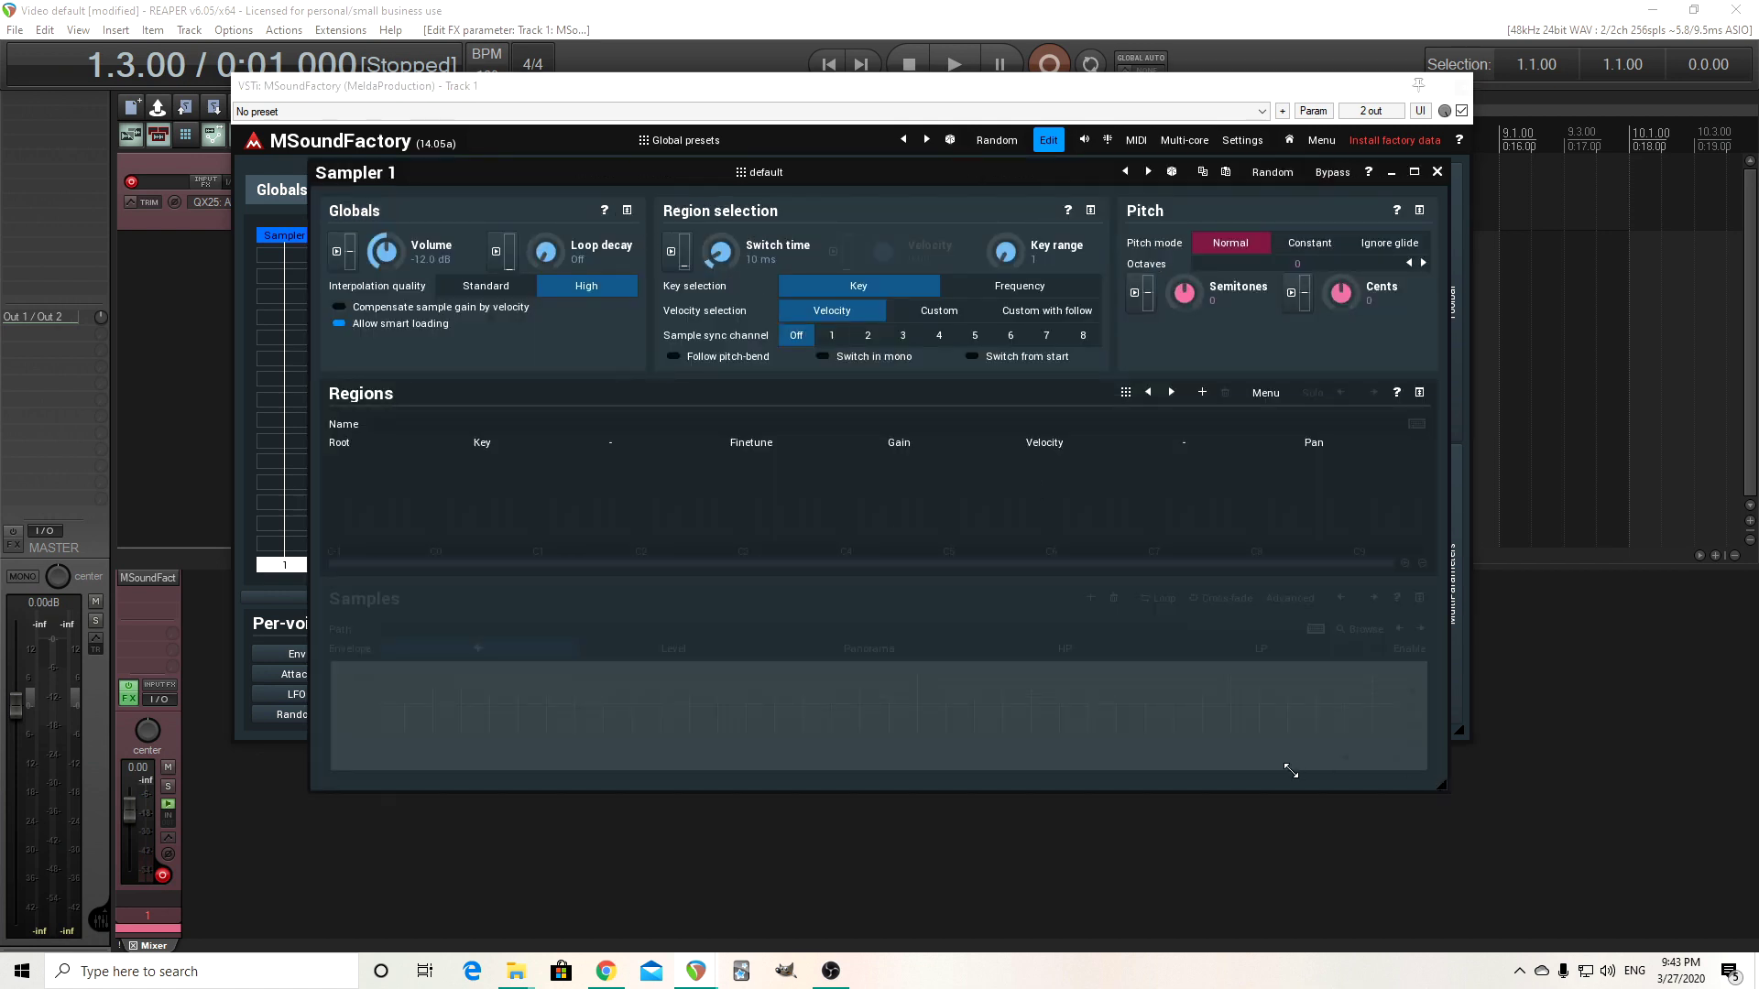
Bring the 'sample cutting' Explorer folder into view beside MSoundFactory and close the enlarged editor.
{"action": "mouse_move", "coordinate": [522, 966]}
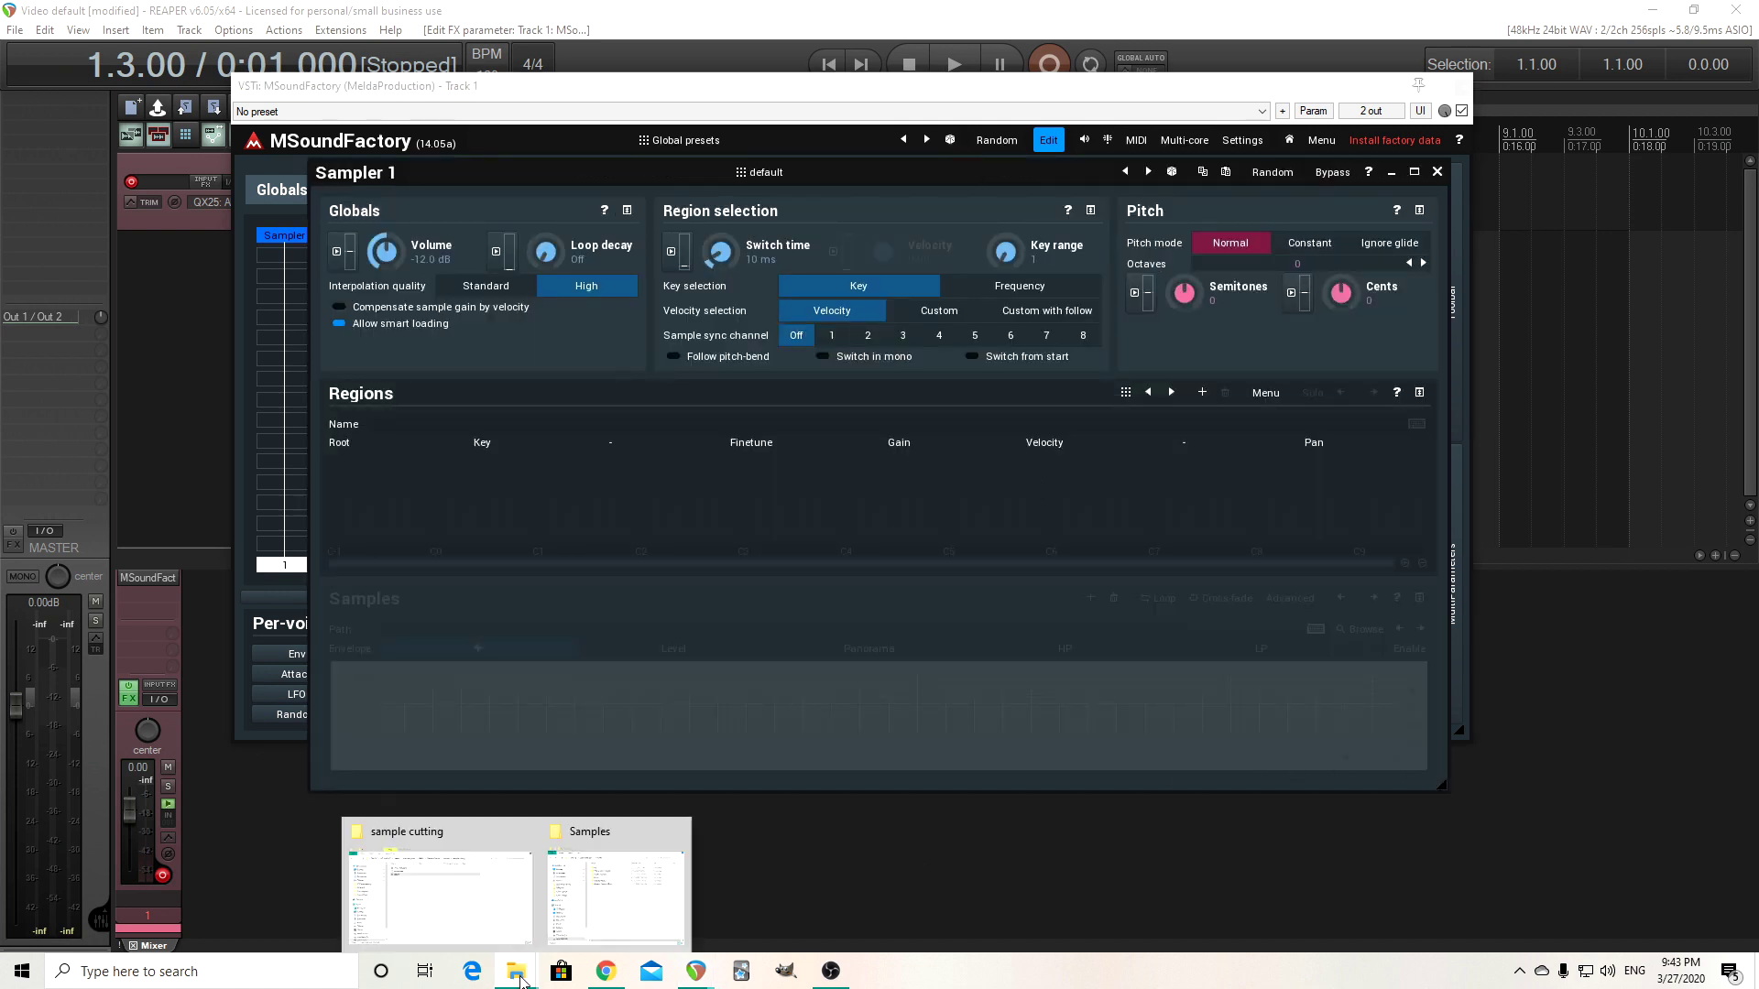
{"action": "mouse_move", "coordinate": [505, 910]}
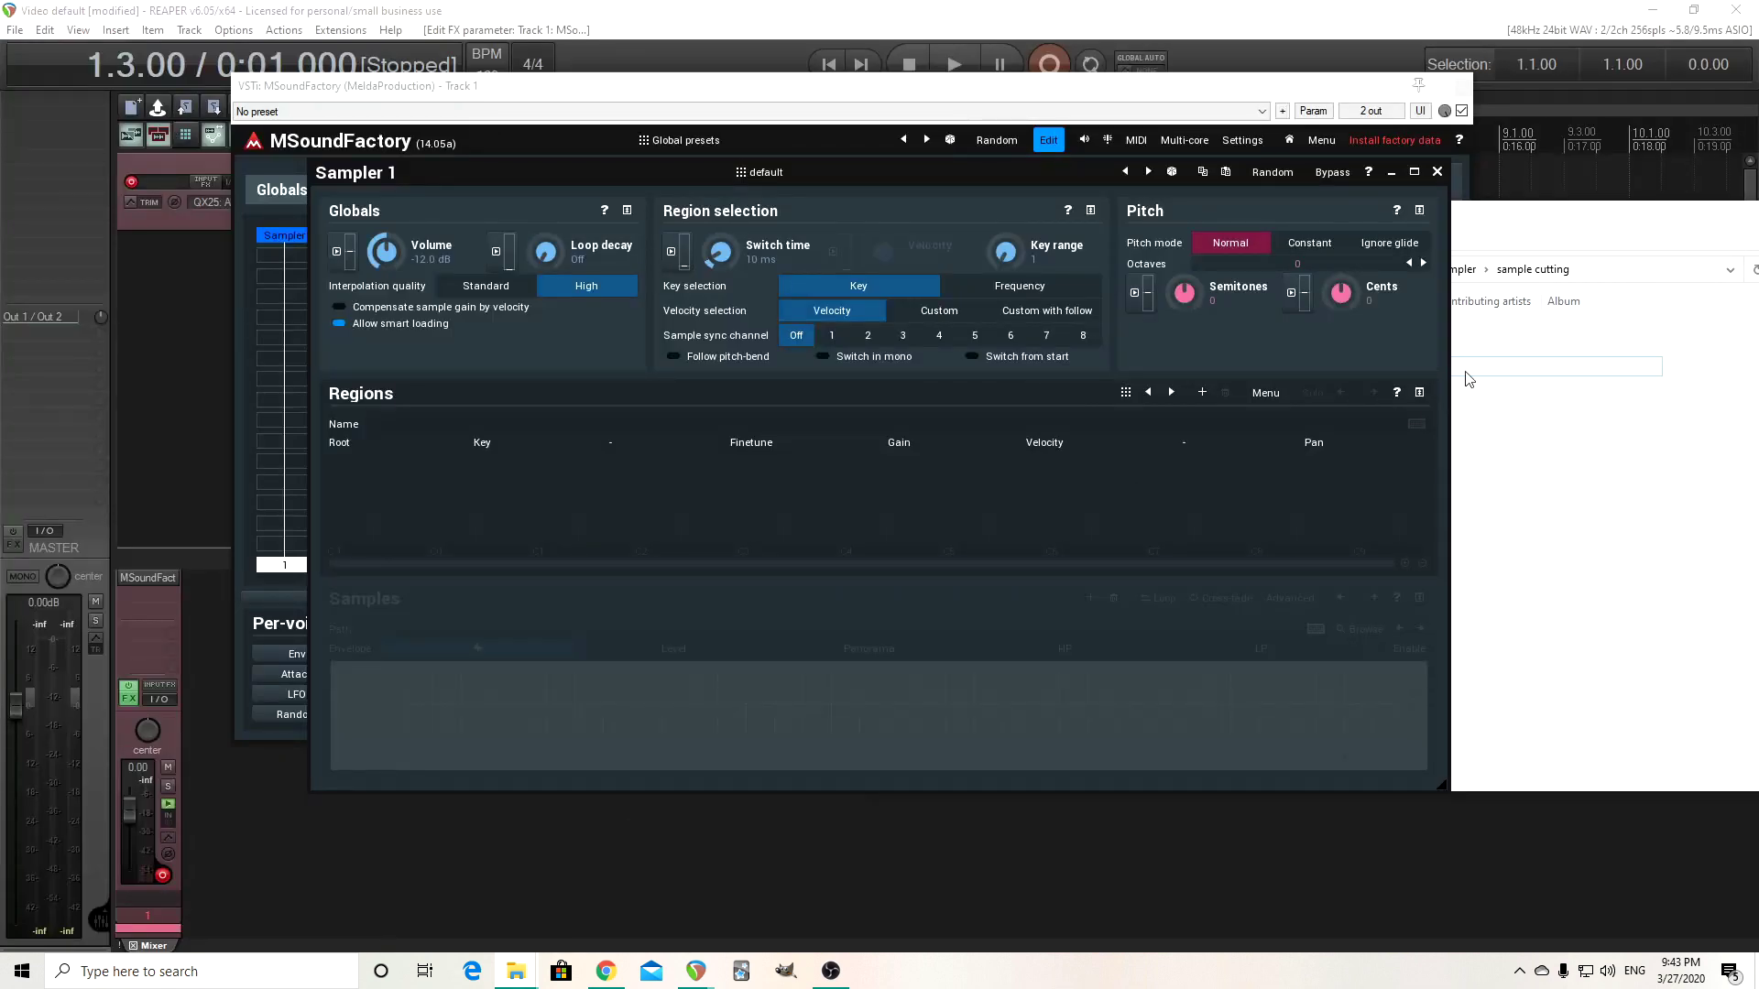
{"action": "left_click_drag", "start_coordinate": [1528, 206], "coordinate": [768, 112]}
{"action": "left_click", "coordinate": [1437, 171]}
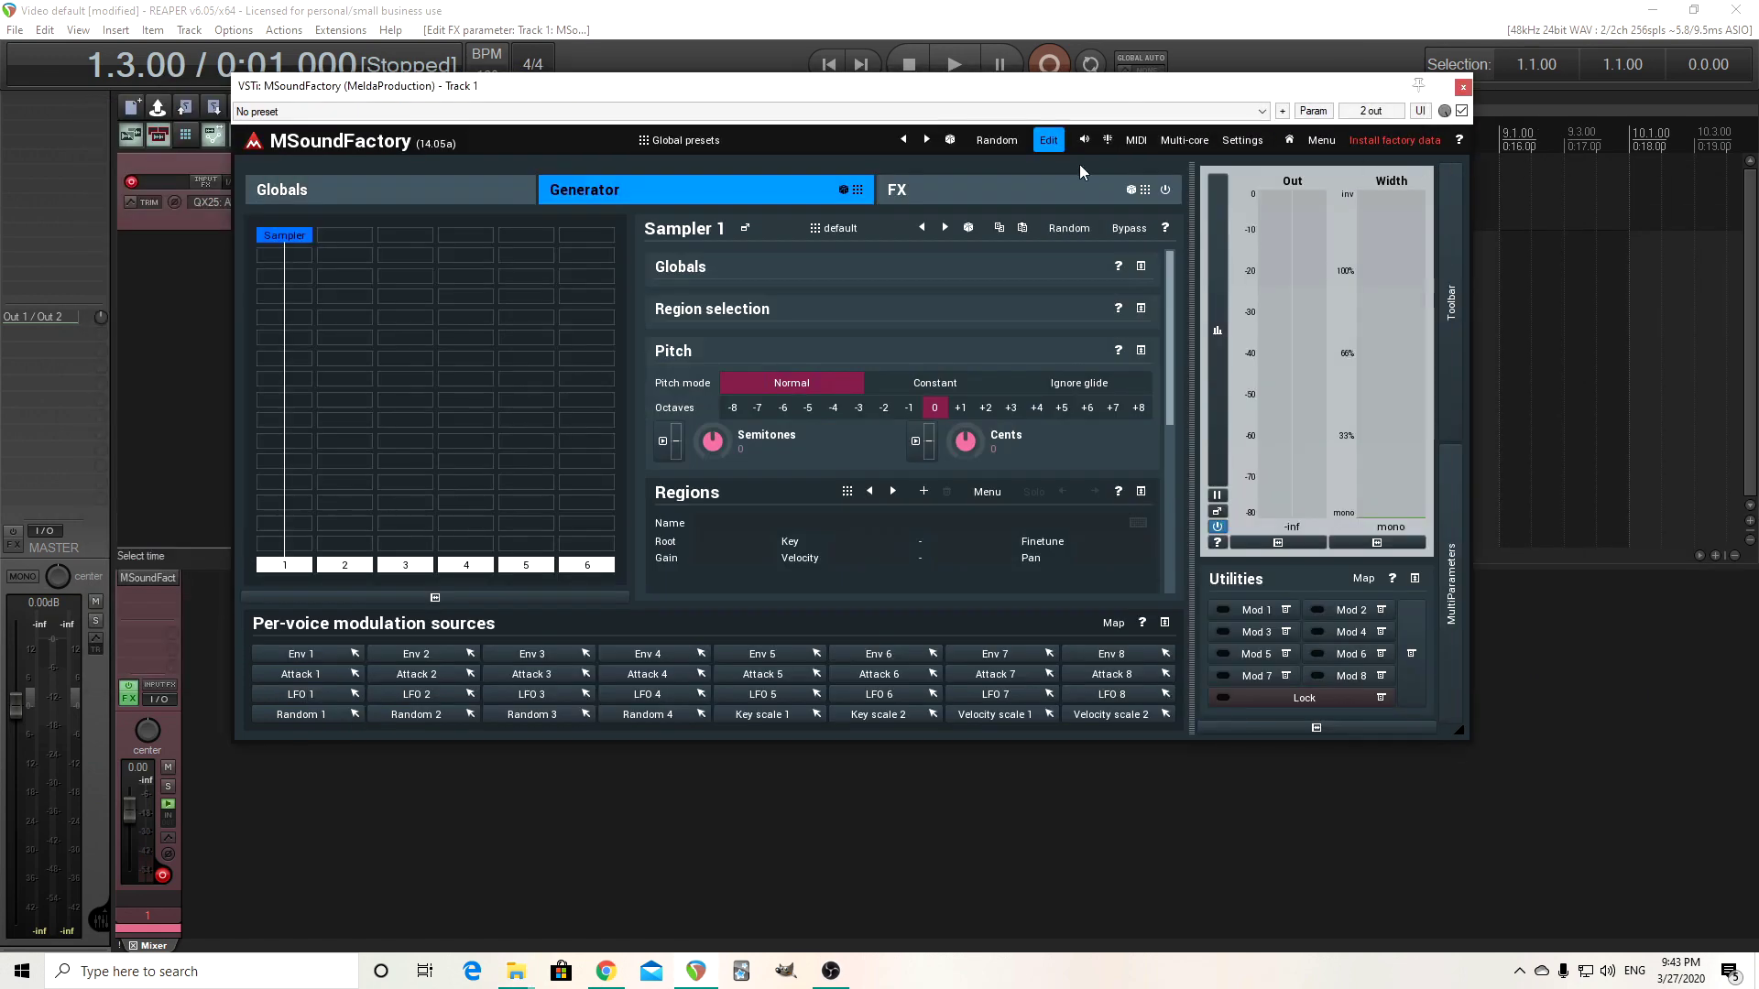
Drag 'talking' from the sample cutting folder into Sampler 1's regions, accepting the import settings.
{"action": "mouse_move", "coordinate": [516, 969]}
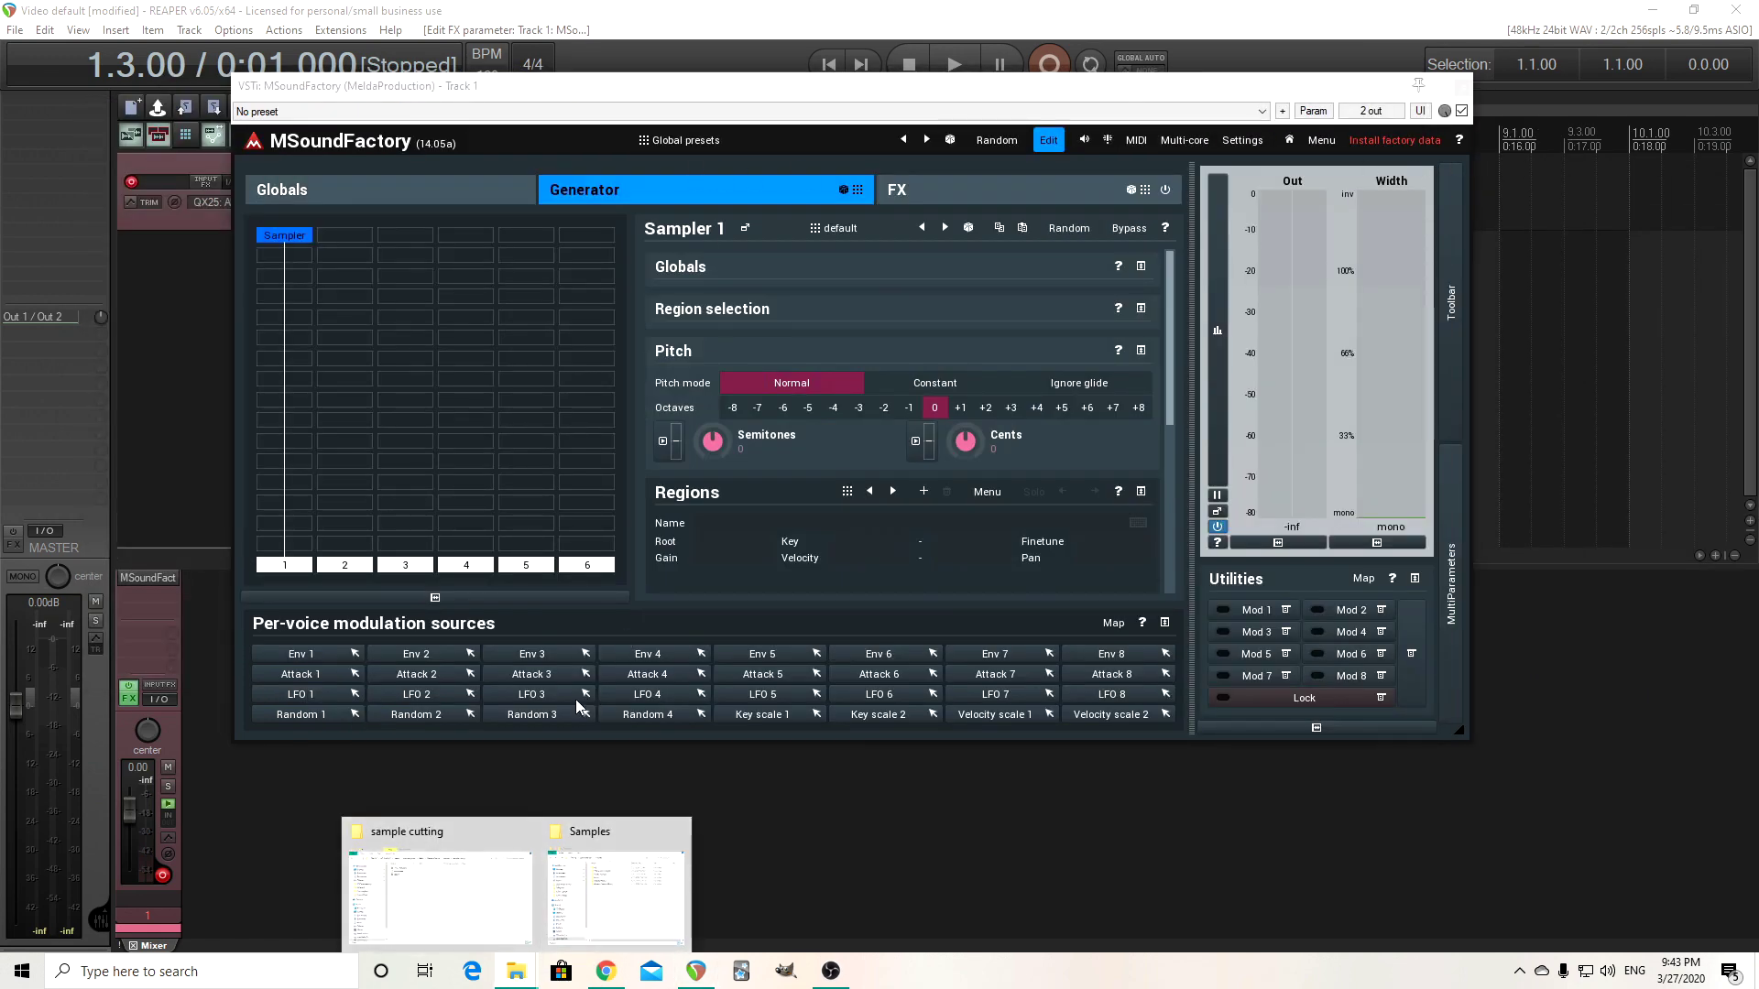
{"action": "left_click", "coordinate": [492, 849]}
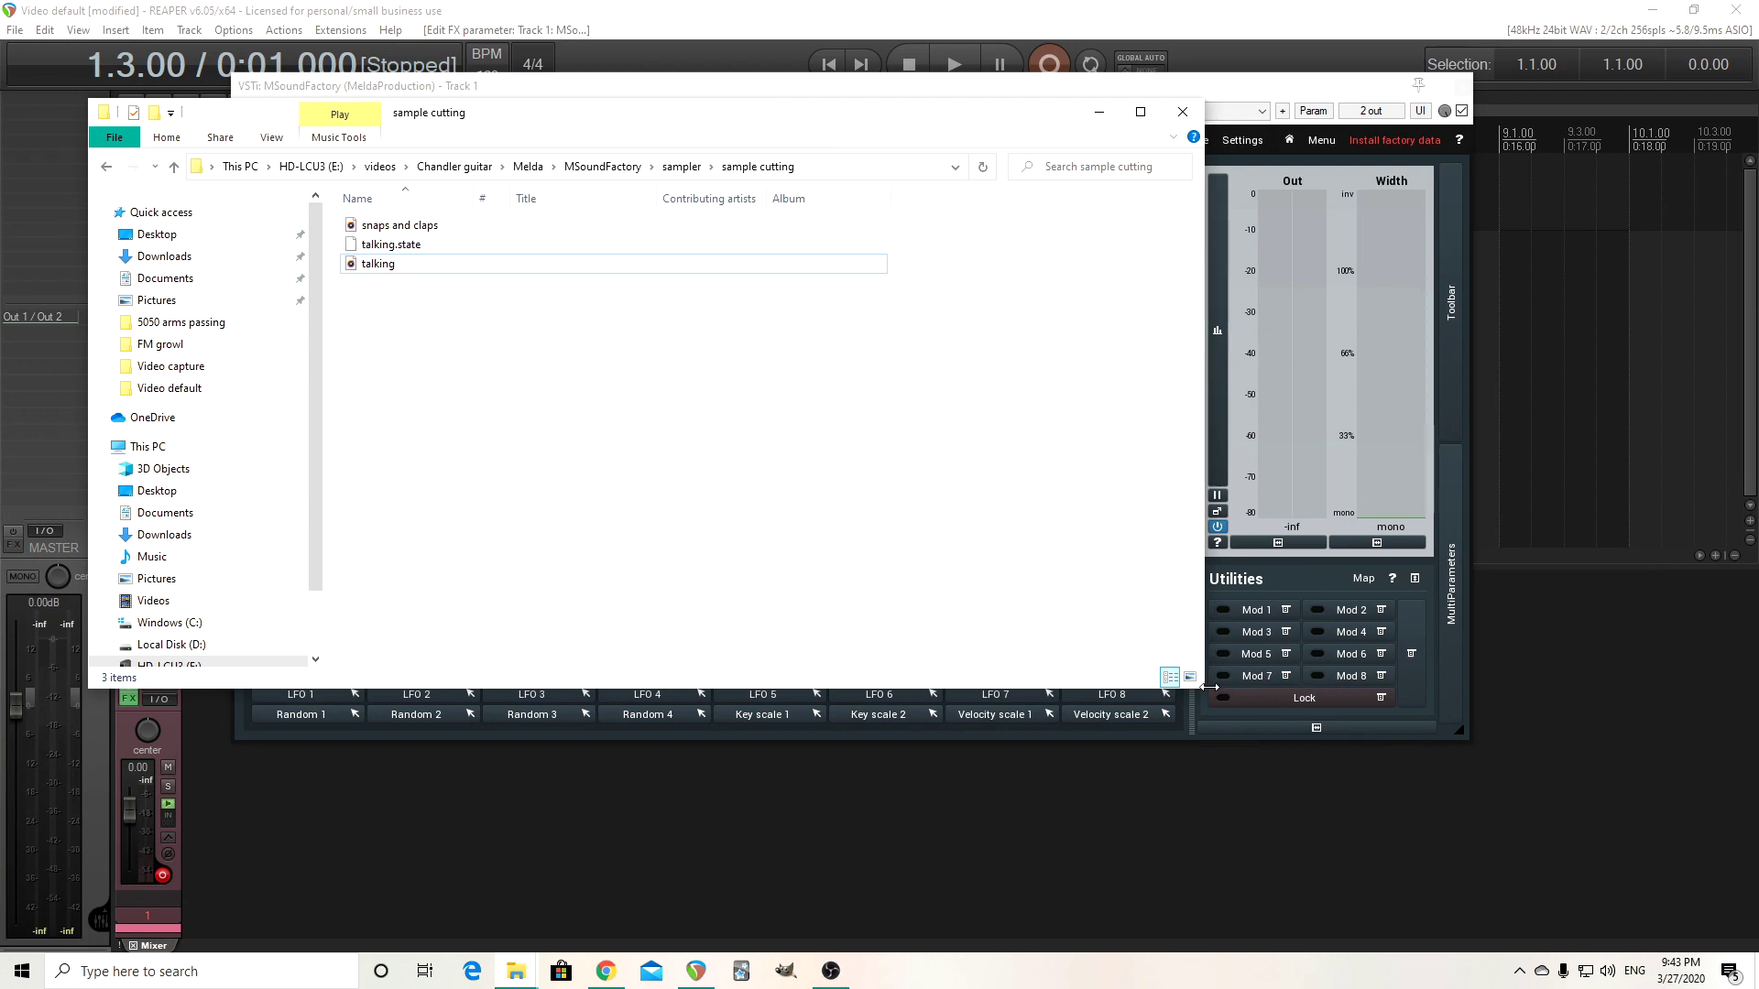
{"action": "left_click_drag", "start_coordinate": [712, 121], "coordinate": [959, 708]}
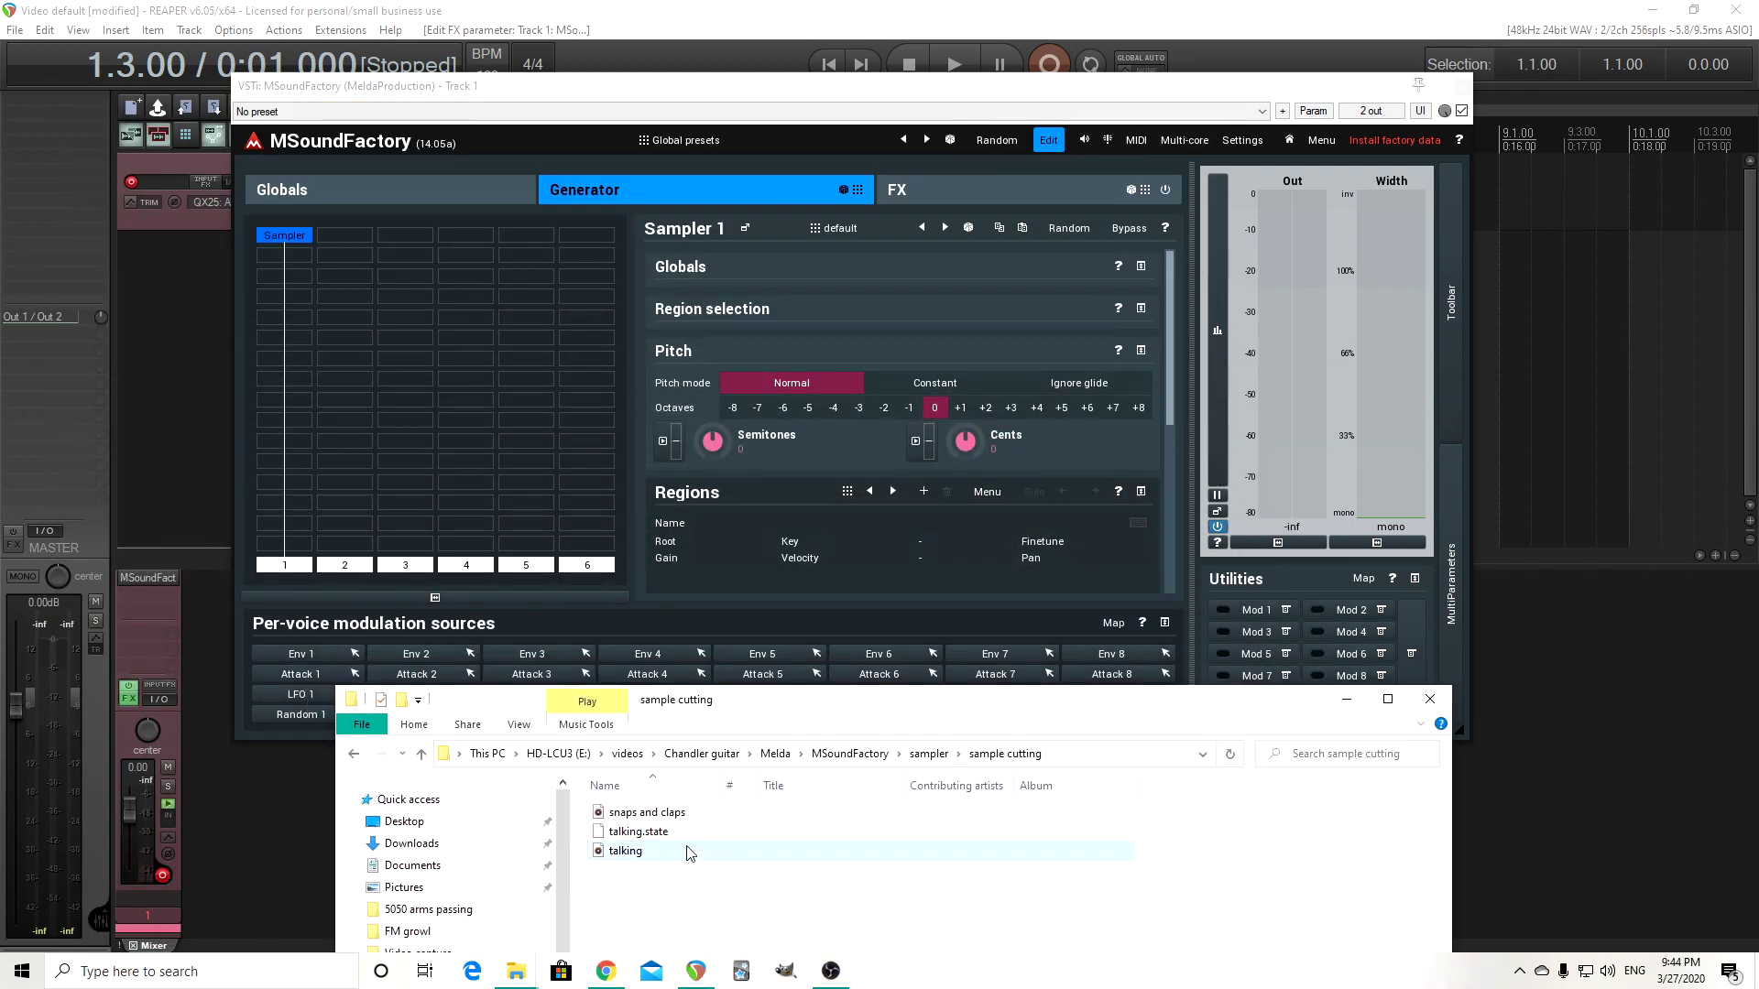
{"action": "left_click_drag", "start_coordinate": [637, 856], "coordinate": [790, 639]}
{"action": "left_click_drag", "start_coordinate": [865, 568], "coordinate": [865, 569]}
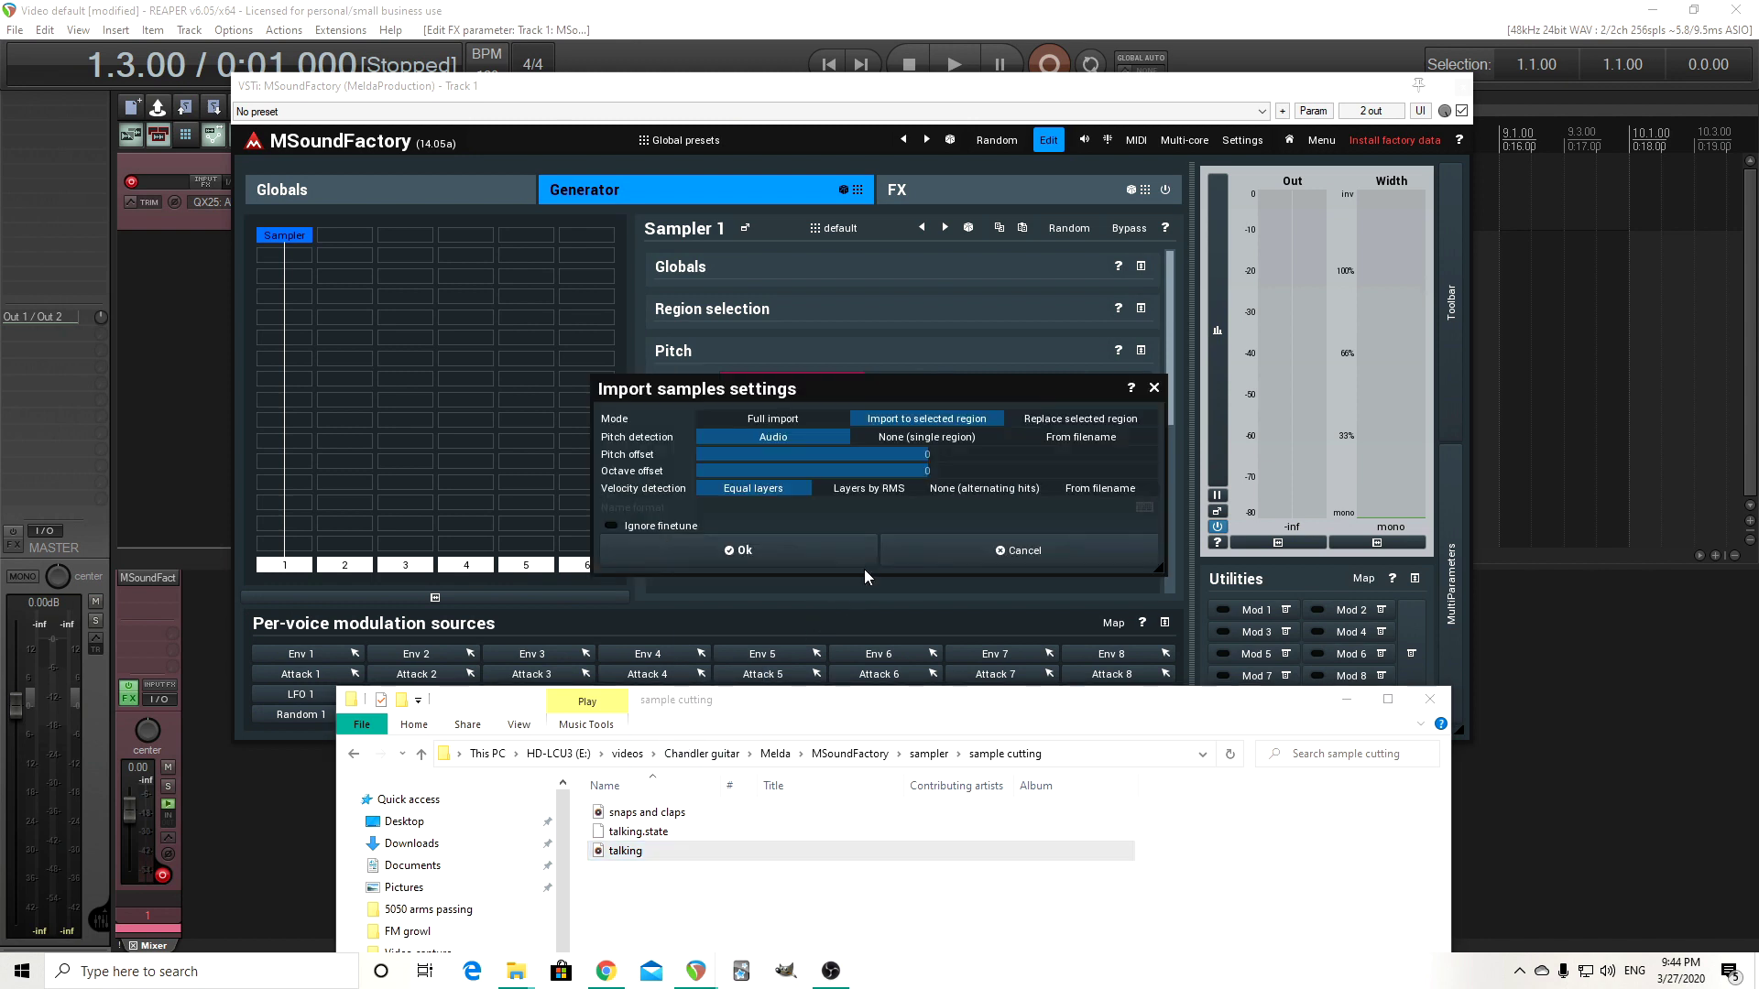
{"action": "key", "text": "Return"}
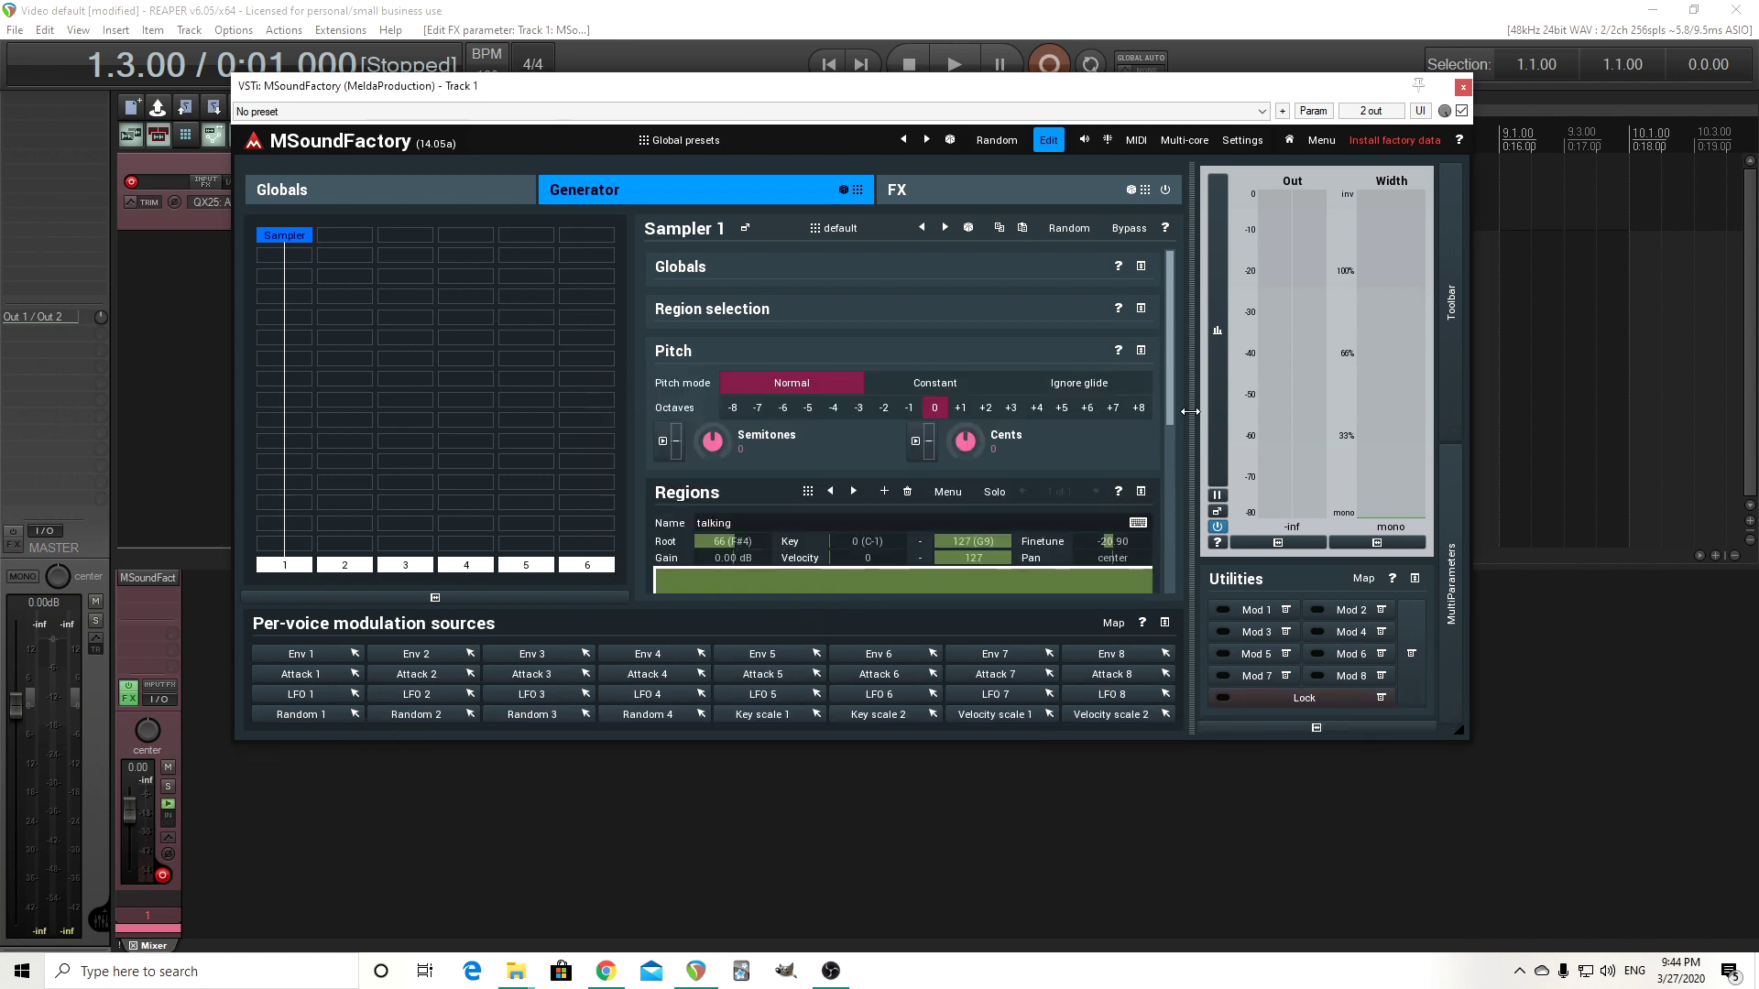
Play the talking waveform and move its start point later, to about 289 ms.
{"action": "left_click_drag", "start_coordinate": [1169, 396], "coordinate": [1180, 562]}
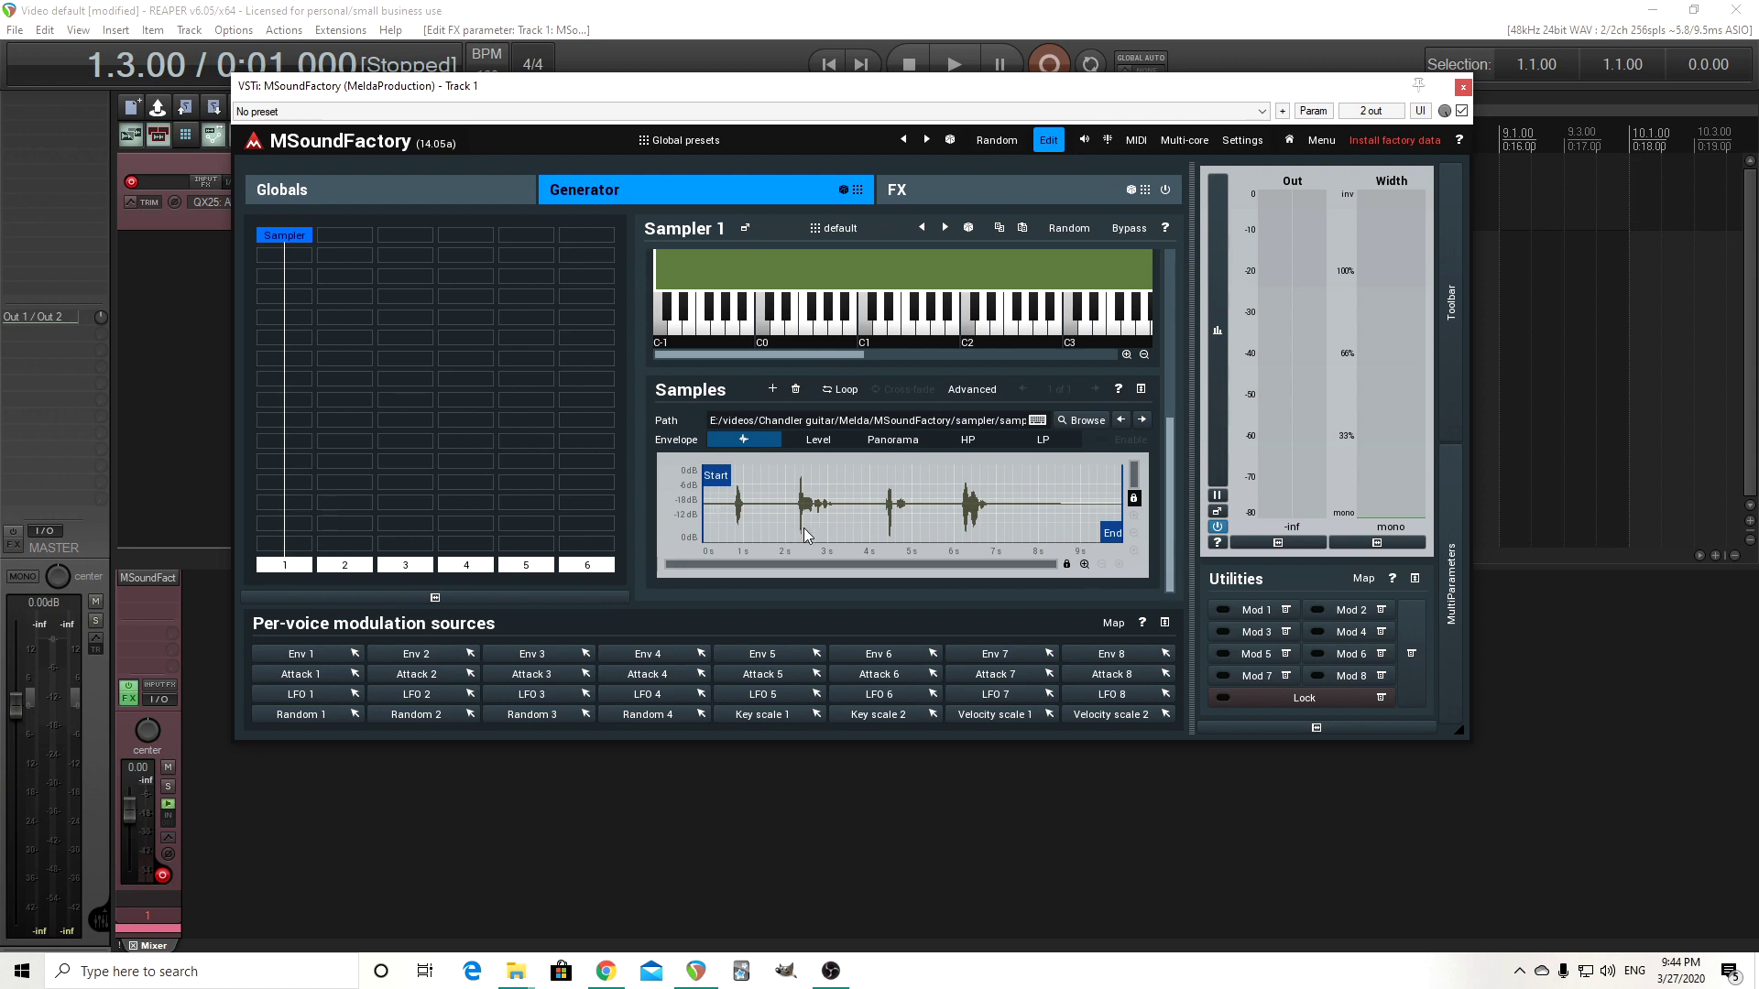
{"action": "left_click", "coordinate": [922, 519]}
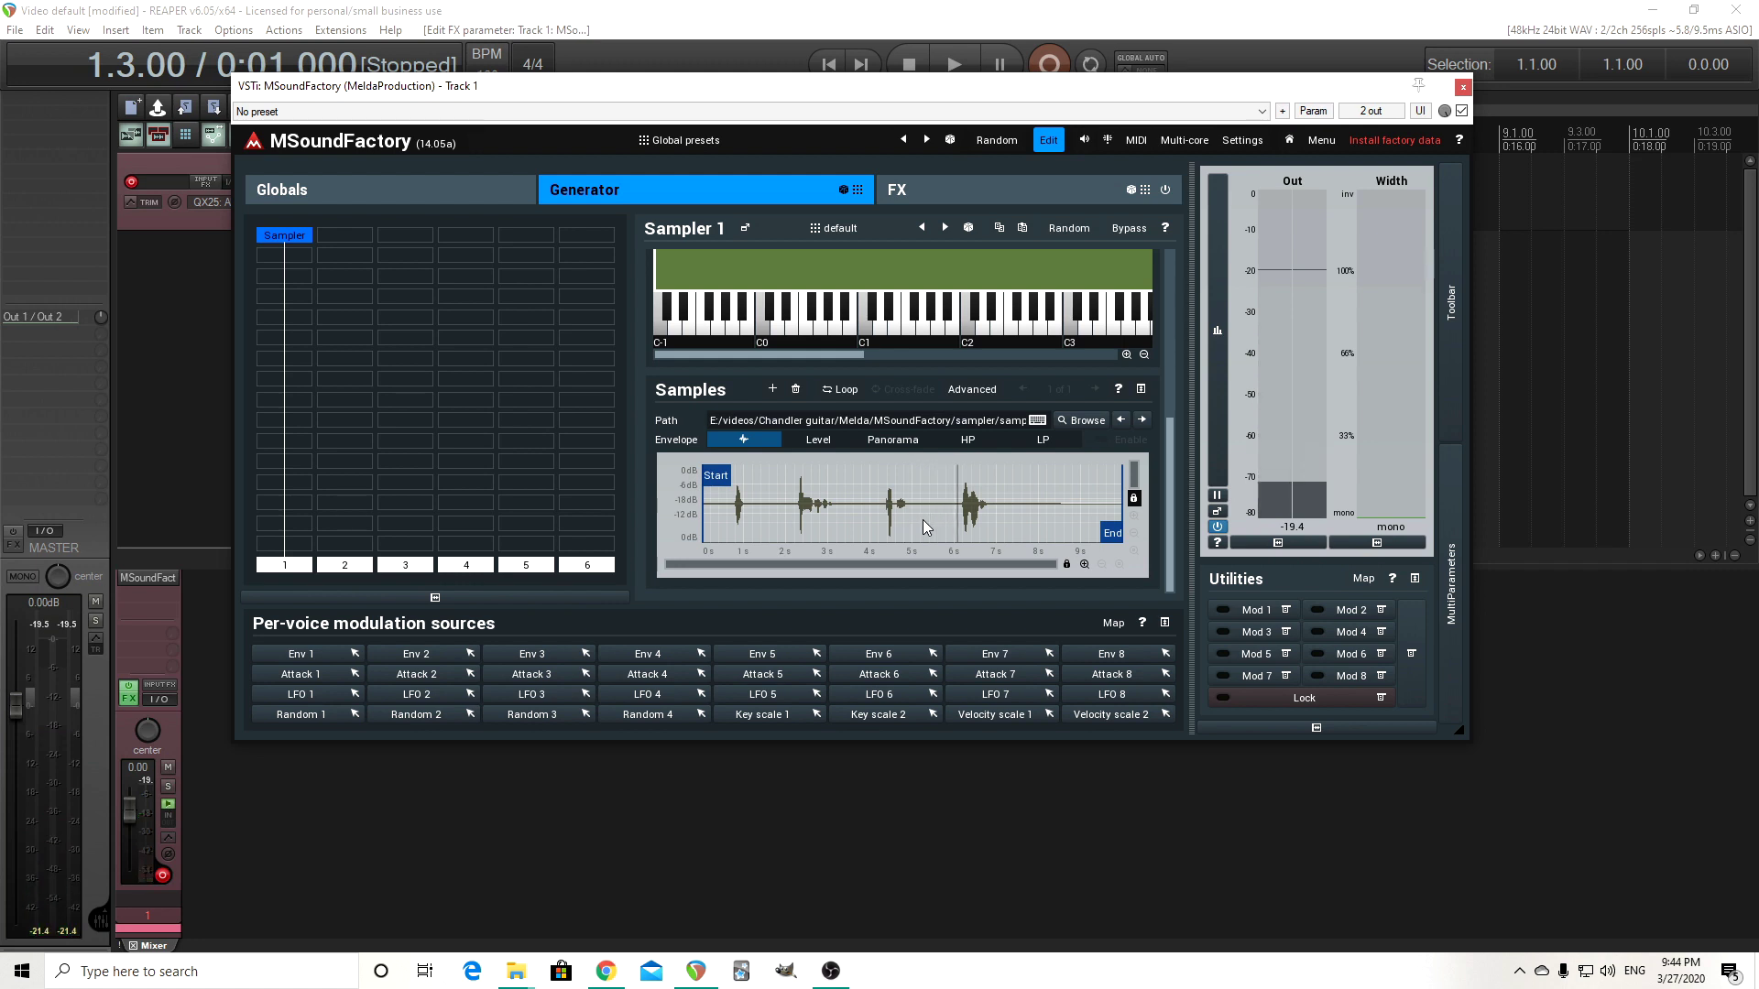
{"action": "left_click_drag", "start_coordinate": [713, 482], "coordinate": [742, 487]}
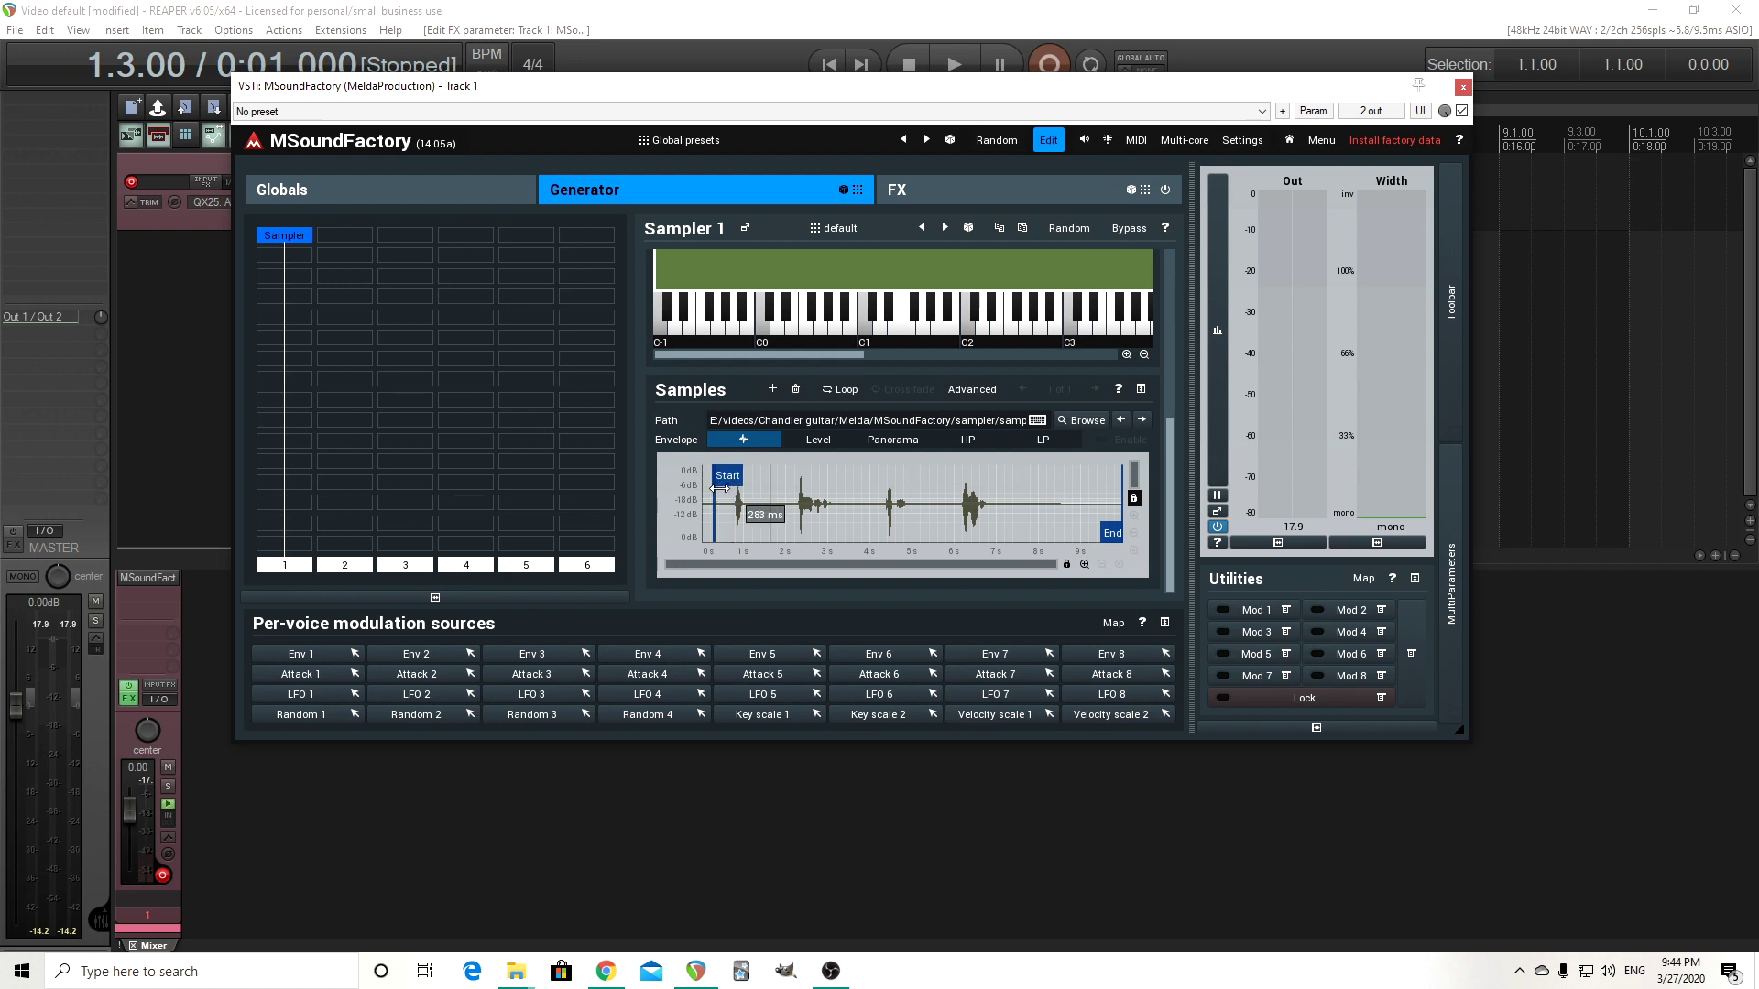
Load the Sampler's default preset to clear the talking region, then enlarge the editor.
{"action": "left_click", "coordinate": [857, 229]}
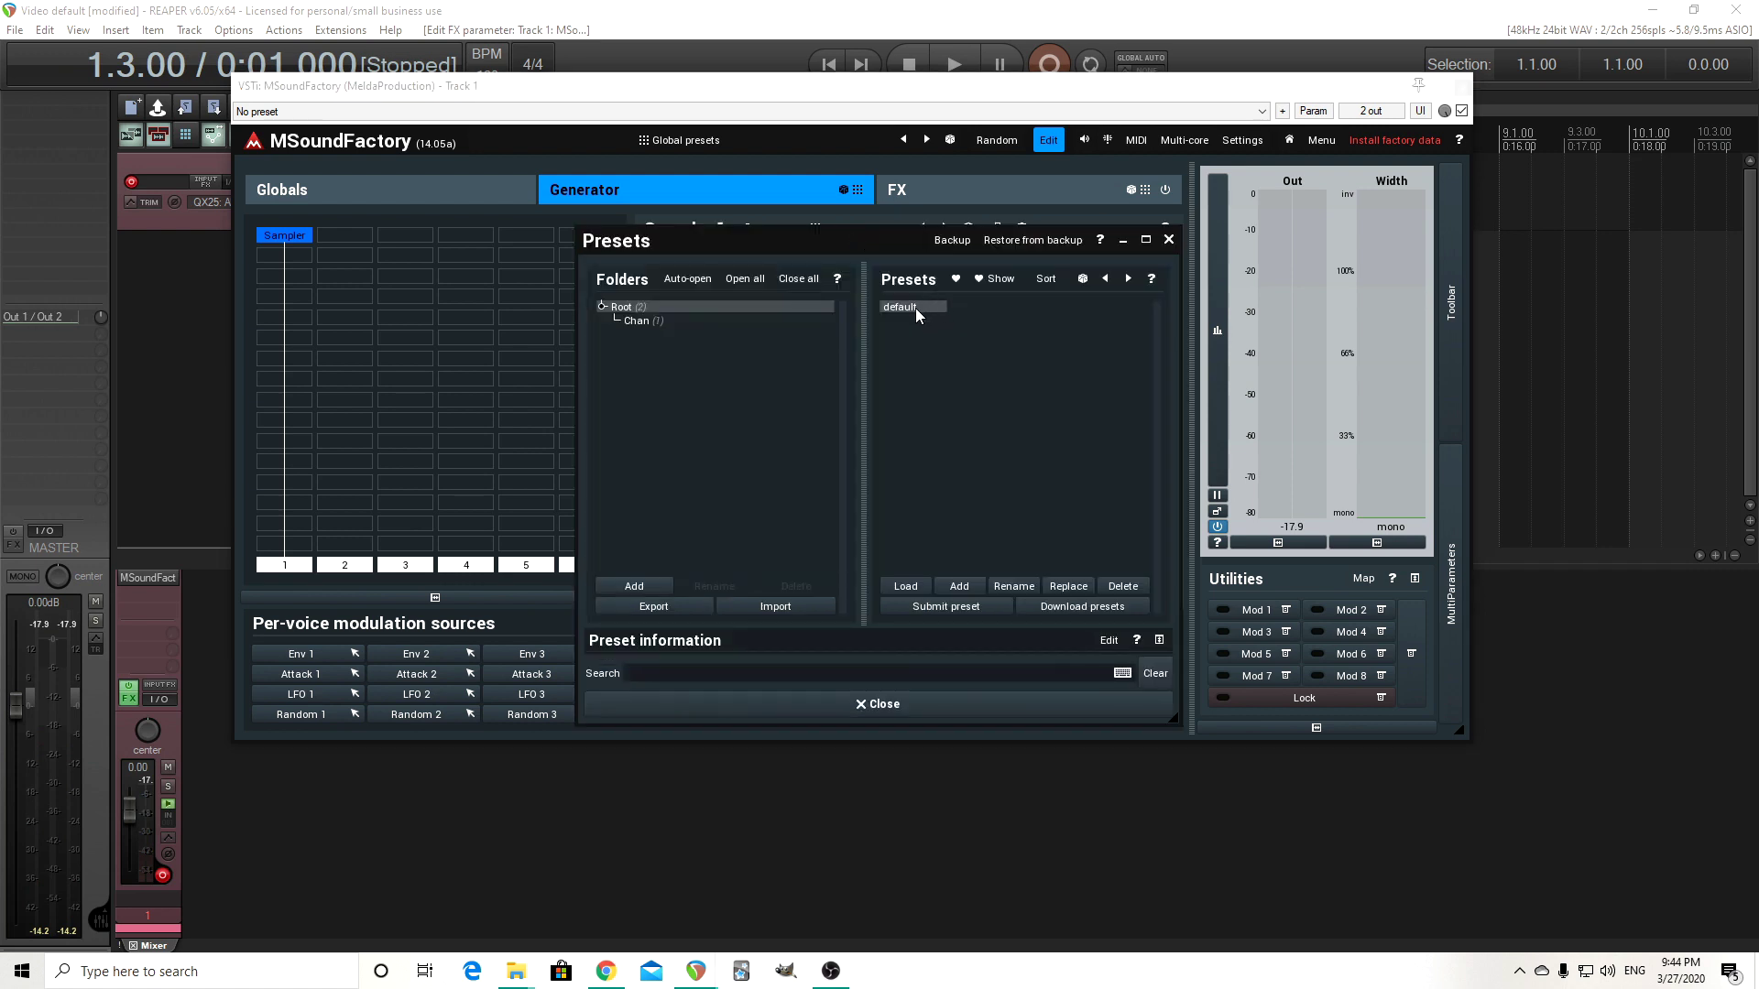
{"action": "left_click", "coordinate": [944, 711]}
{"action": "scroll", "coordinate": [1140, 476], "scroll_direction": "up", "scroll_amount": 4}
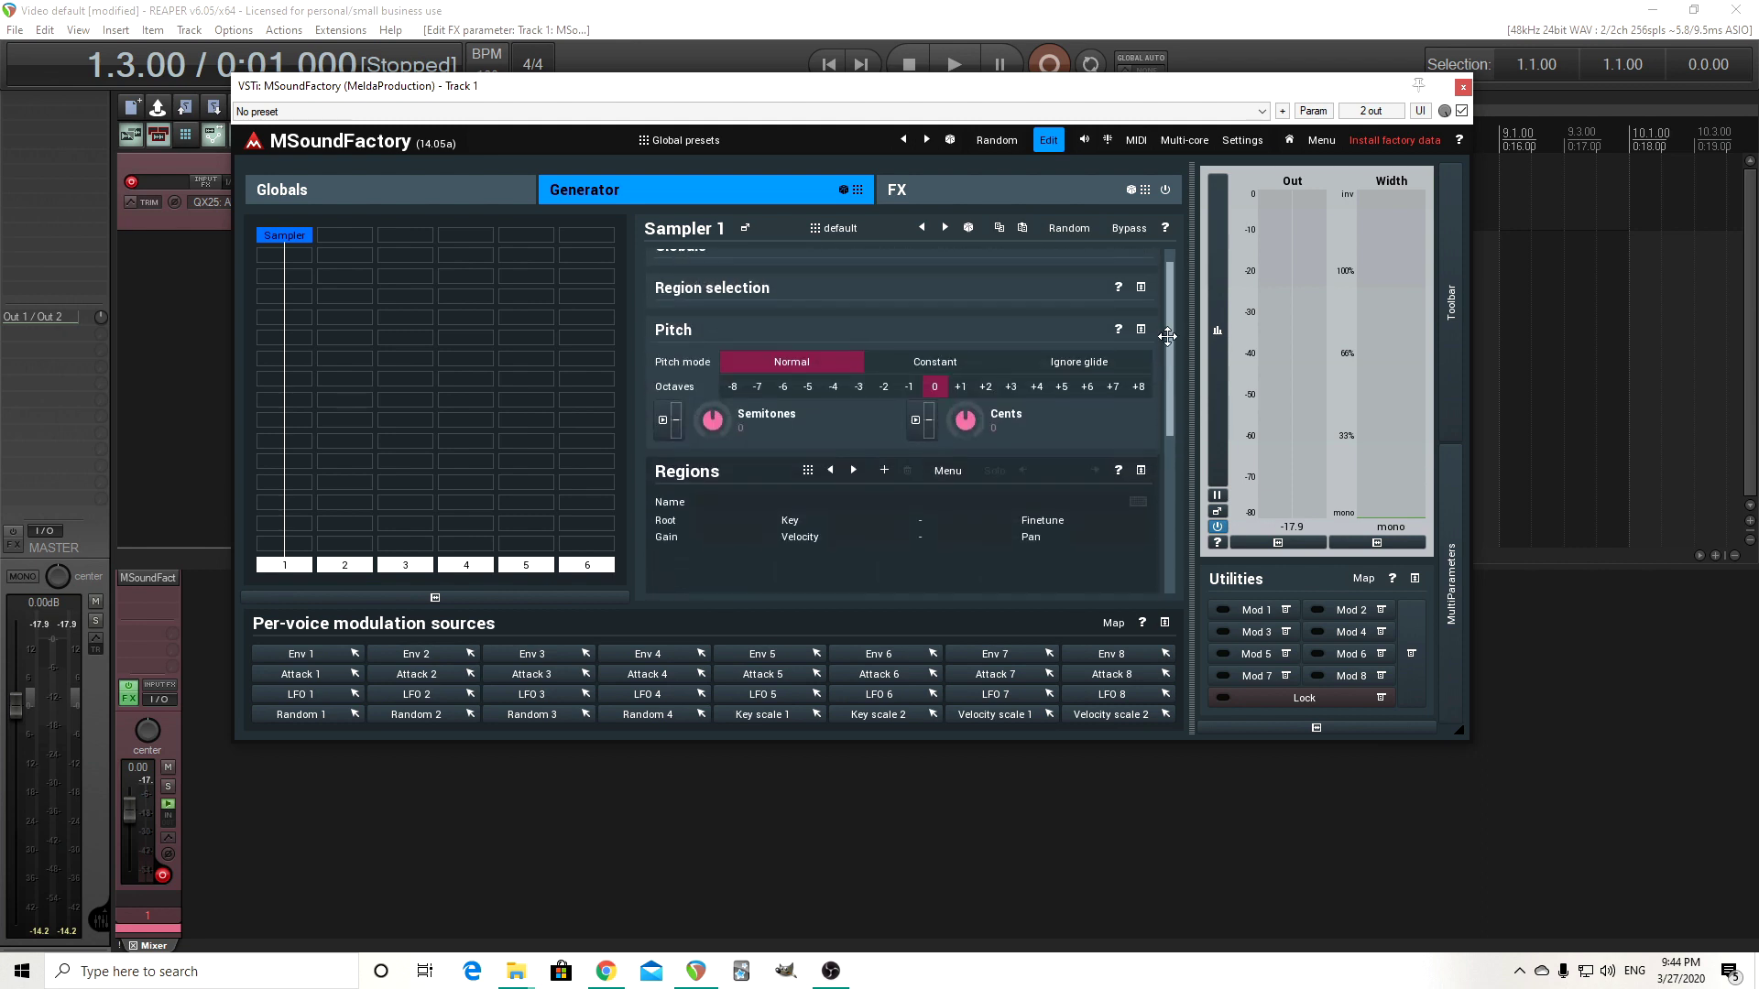
{"action": "scroll", "coordinate": [1142, 409], "scroll_direction": "down", "scroll_amount": 2}
{"action": "scroll", "coordinate": [1154, 430], "scroll_direction": "down", "scroll_amount": 3}
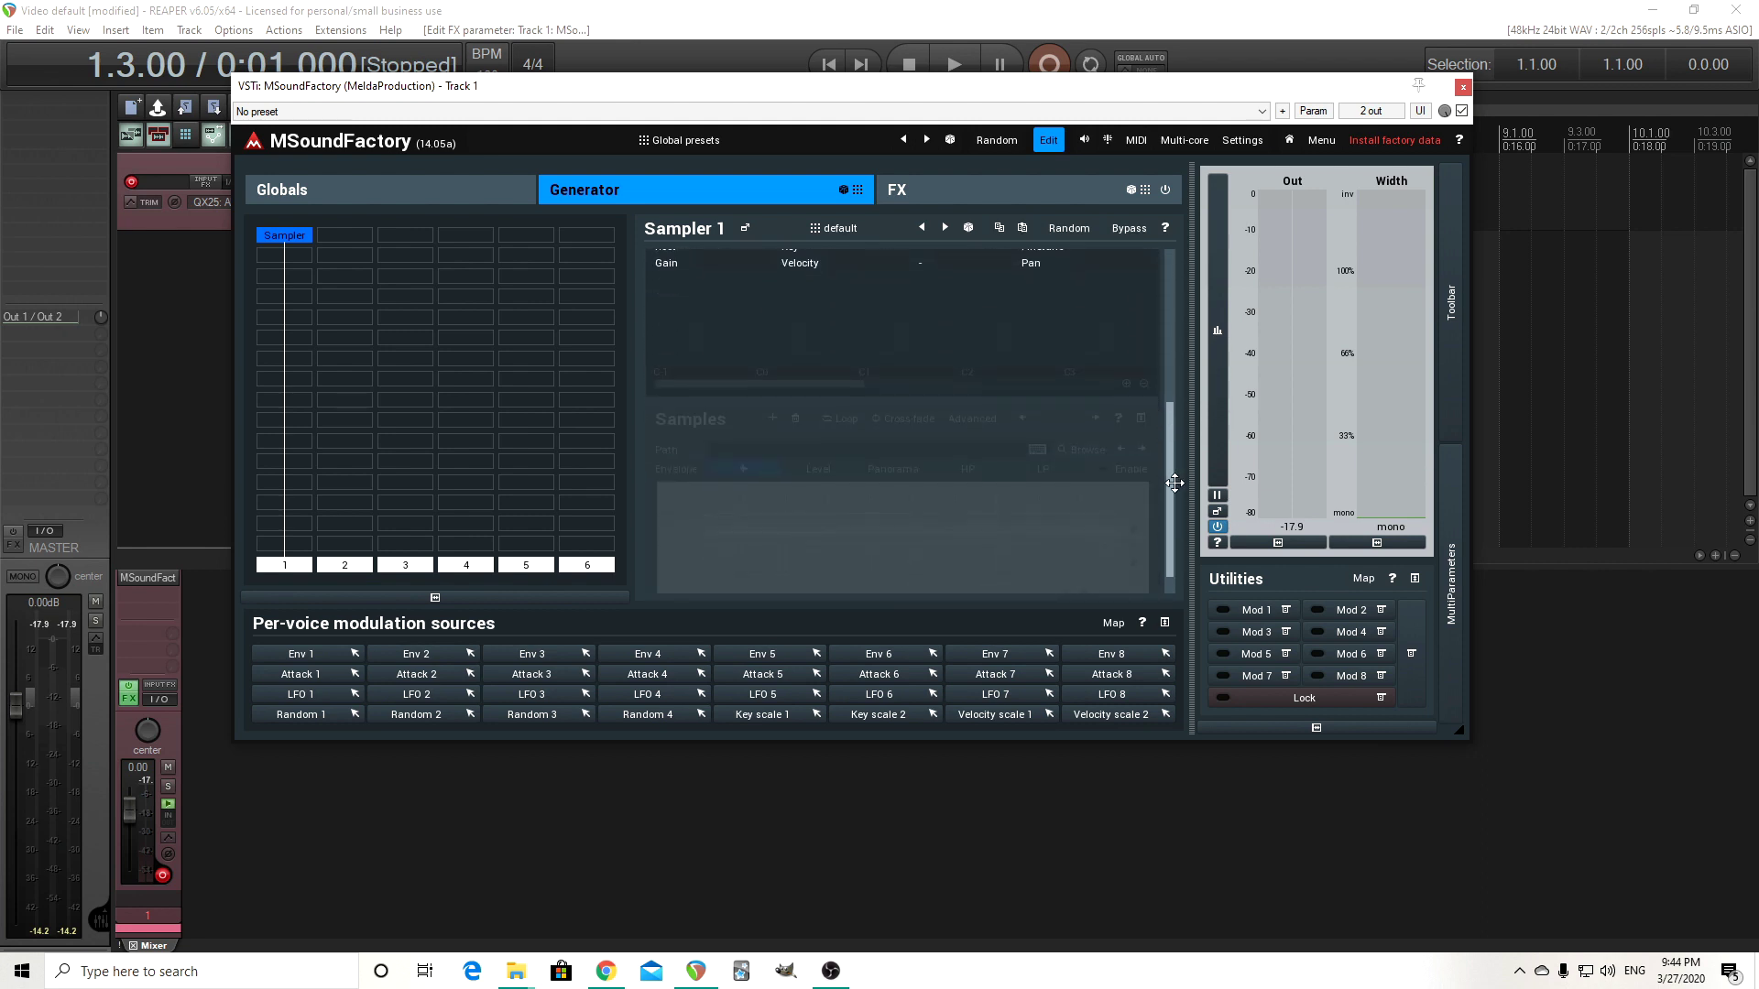
{"action": "scroll", "coordinate": [1170, 413], "scroll_direction": "up", "scroll_amount": 3}
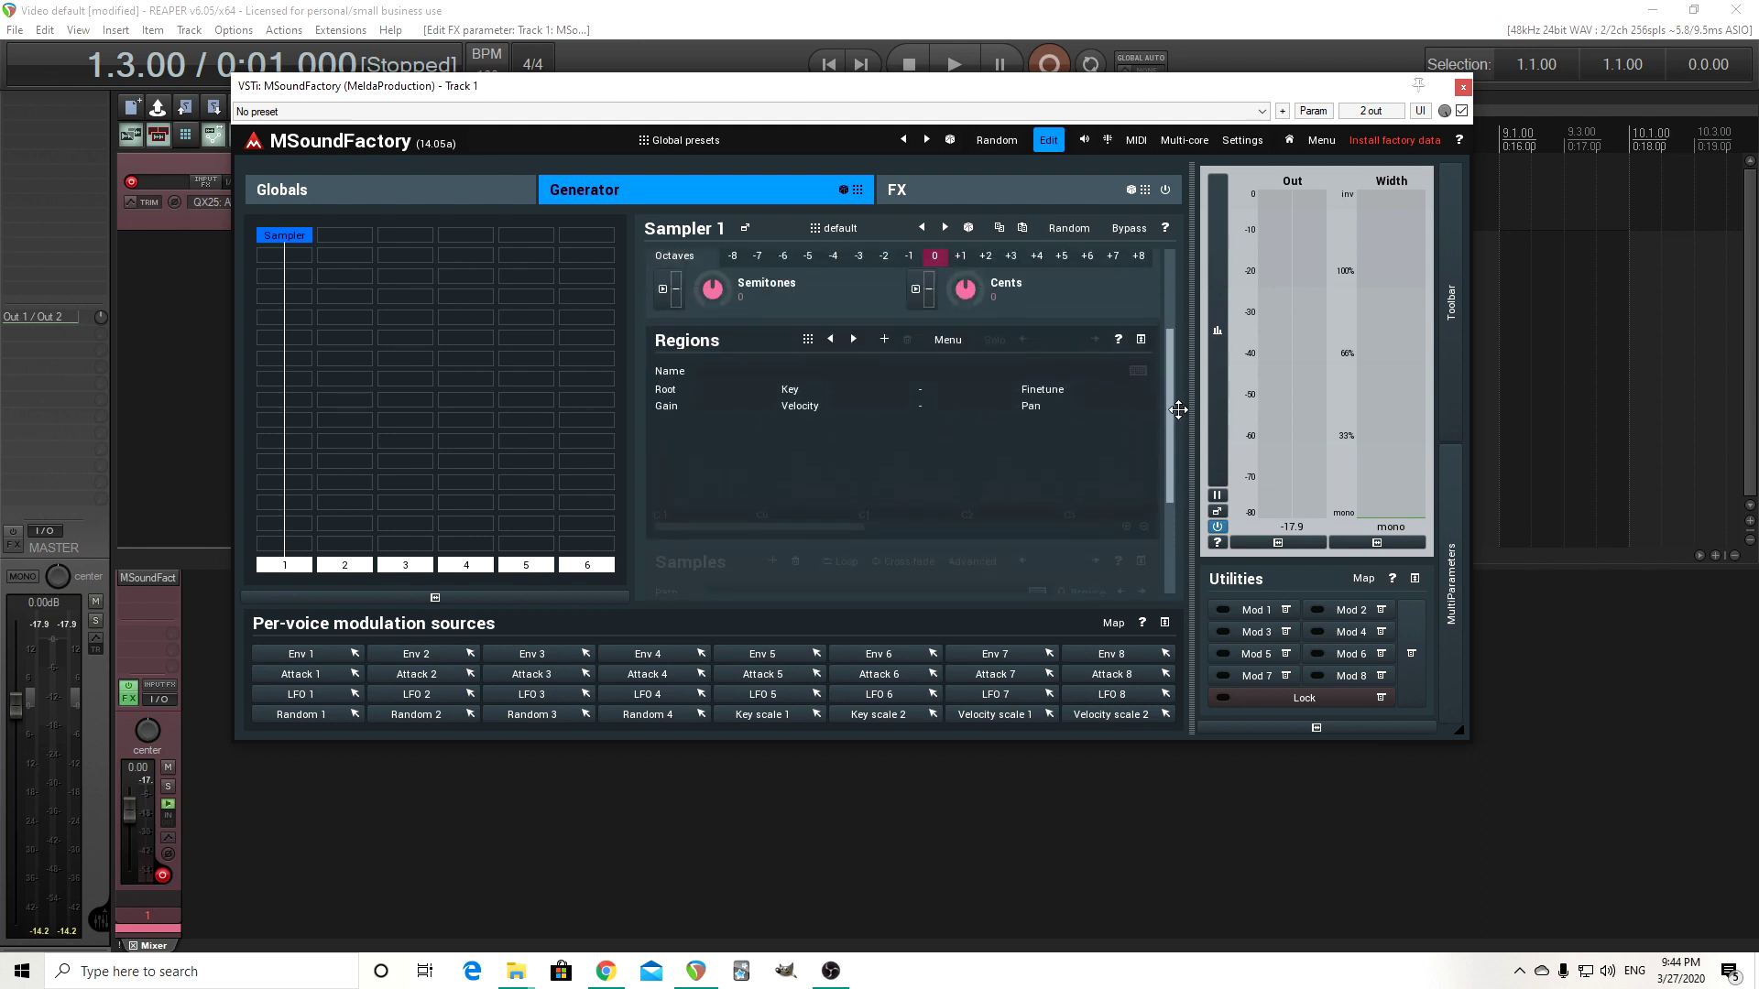
{"action": "left_click", "coordinate": [747, 229]}
Launch the Sample cutter from the Regions menu to load talking.wav for cutting.
{"action": "left_click", "coordinate": [1261, 396]}
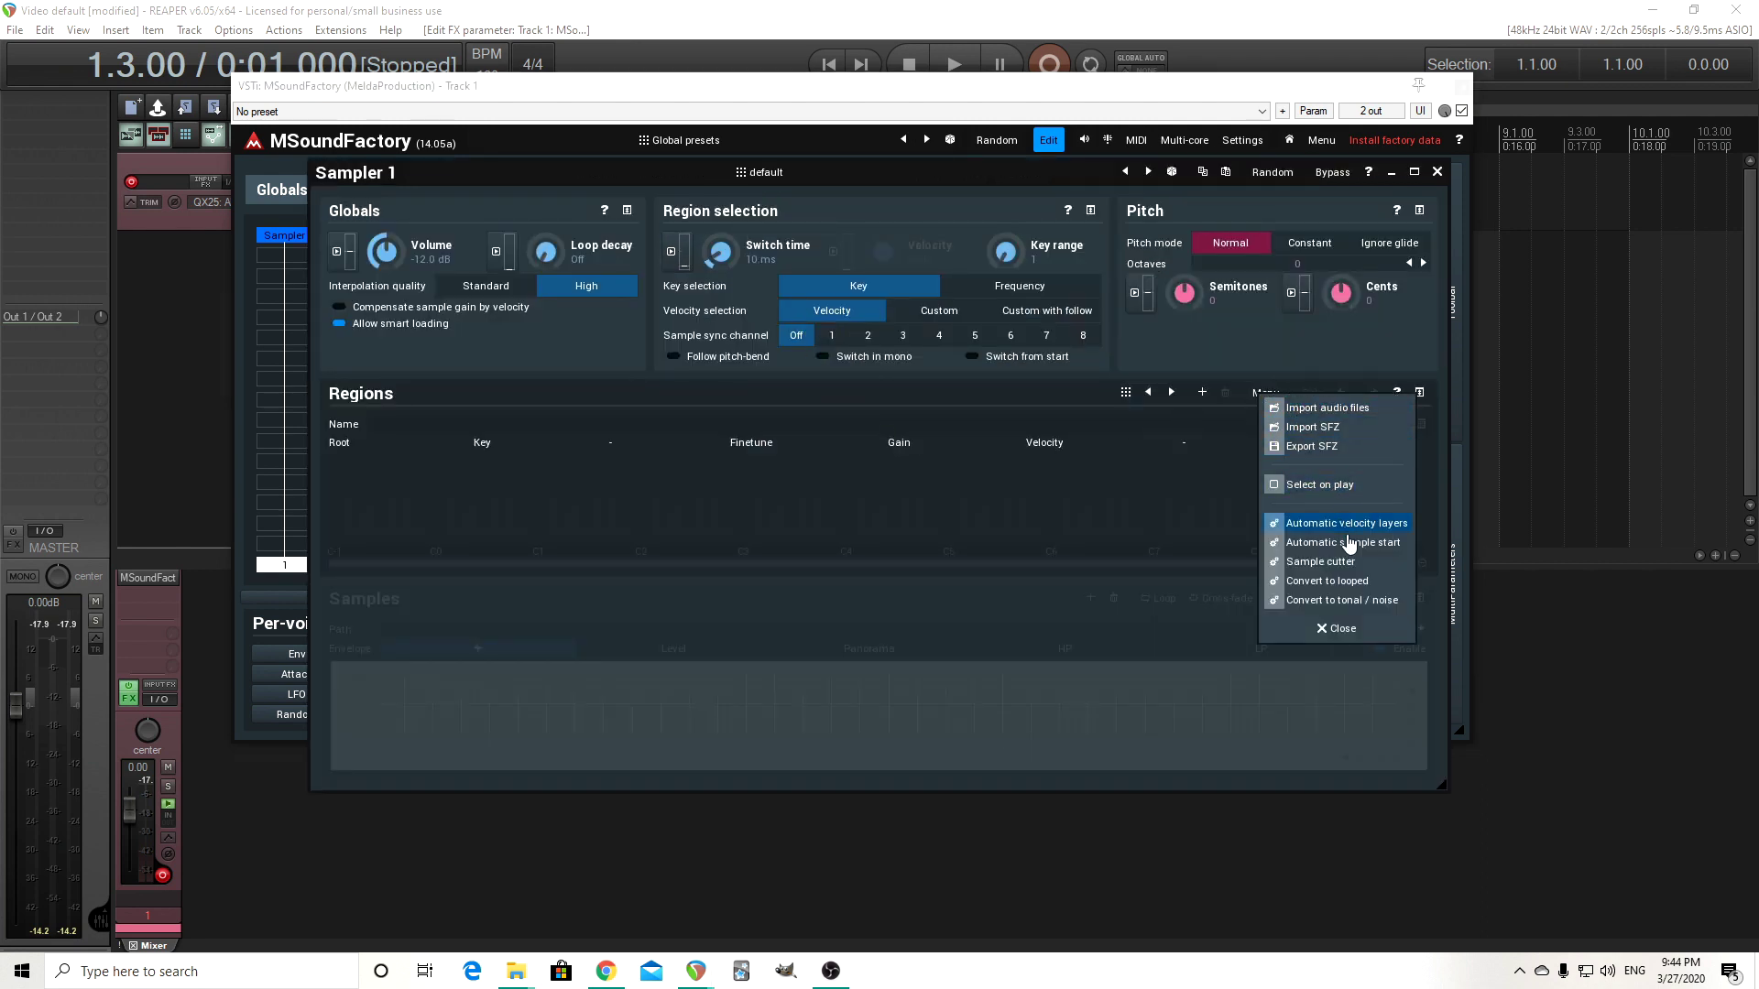
{"action": "left_click", "coordinate": [1349, 570]}
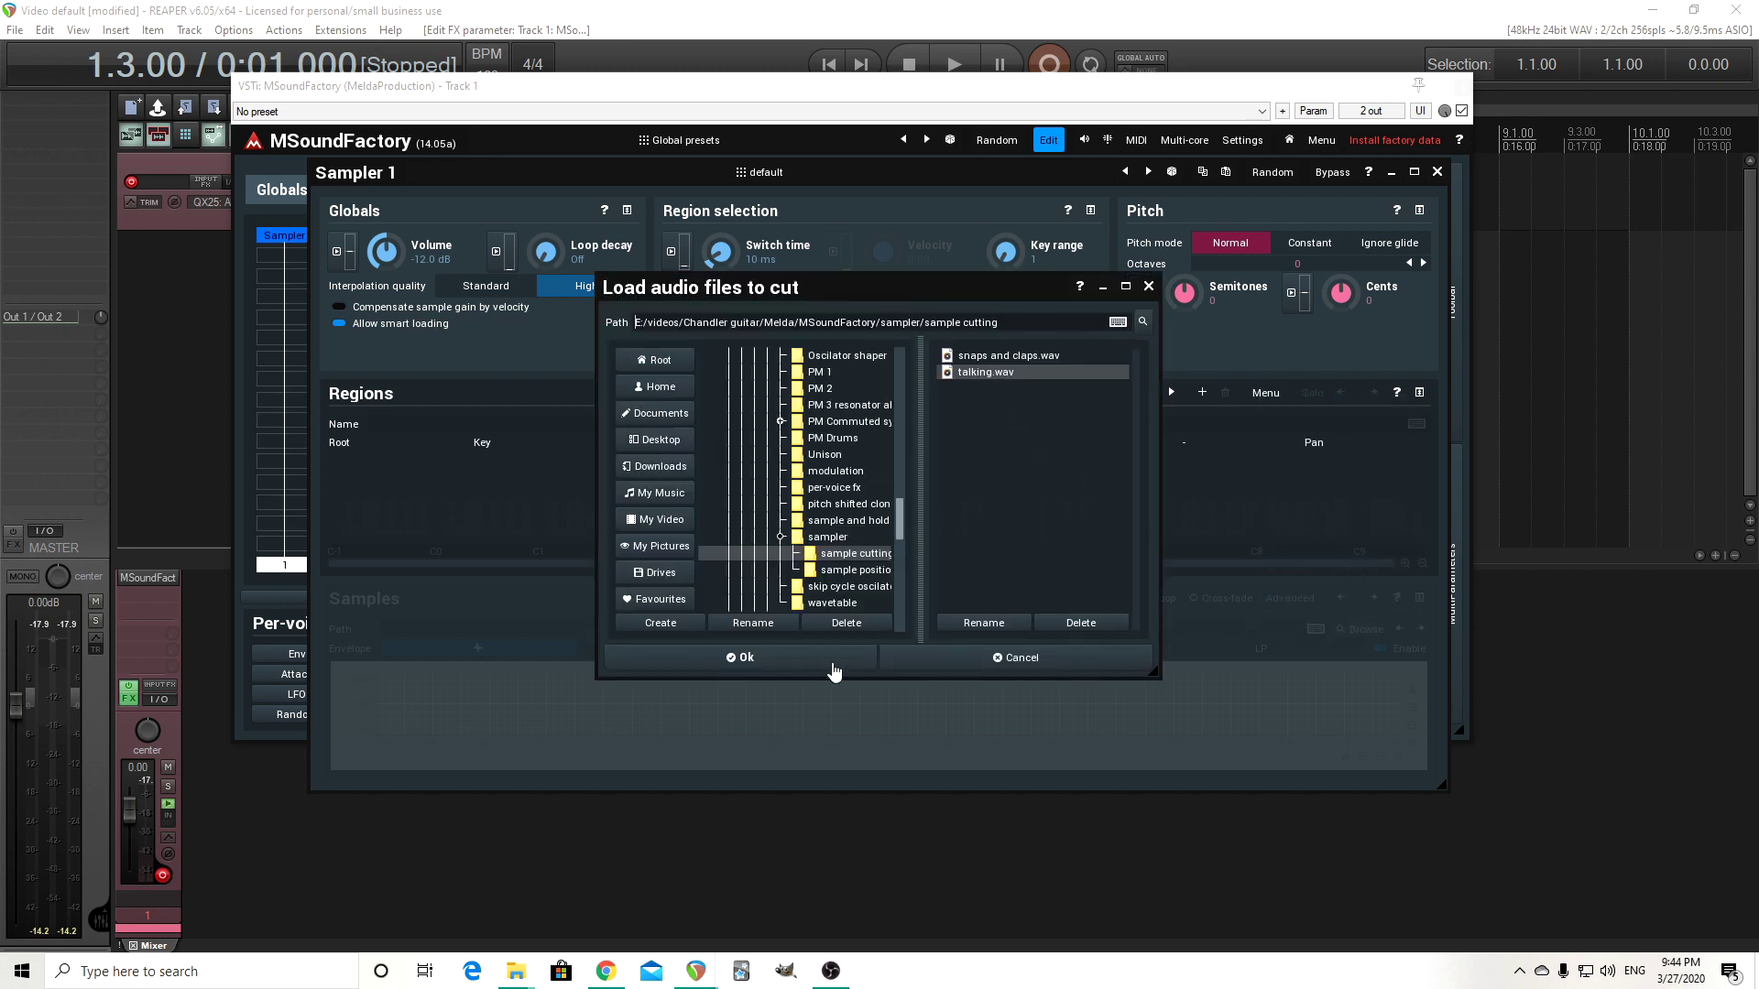
{"action": "left_click", "coordinate": [831, 662]}
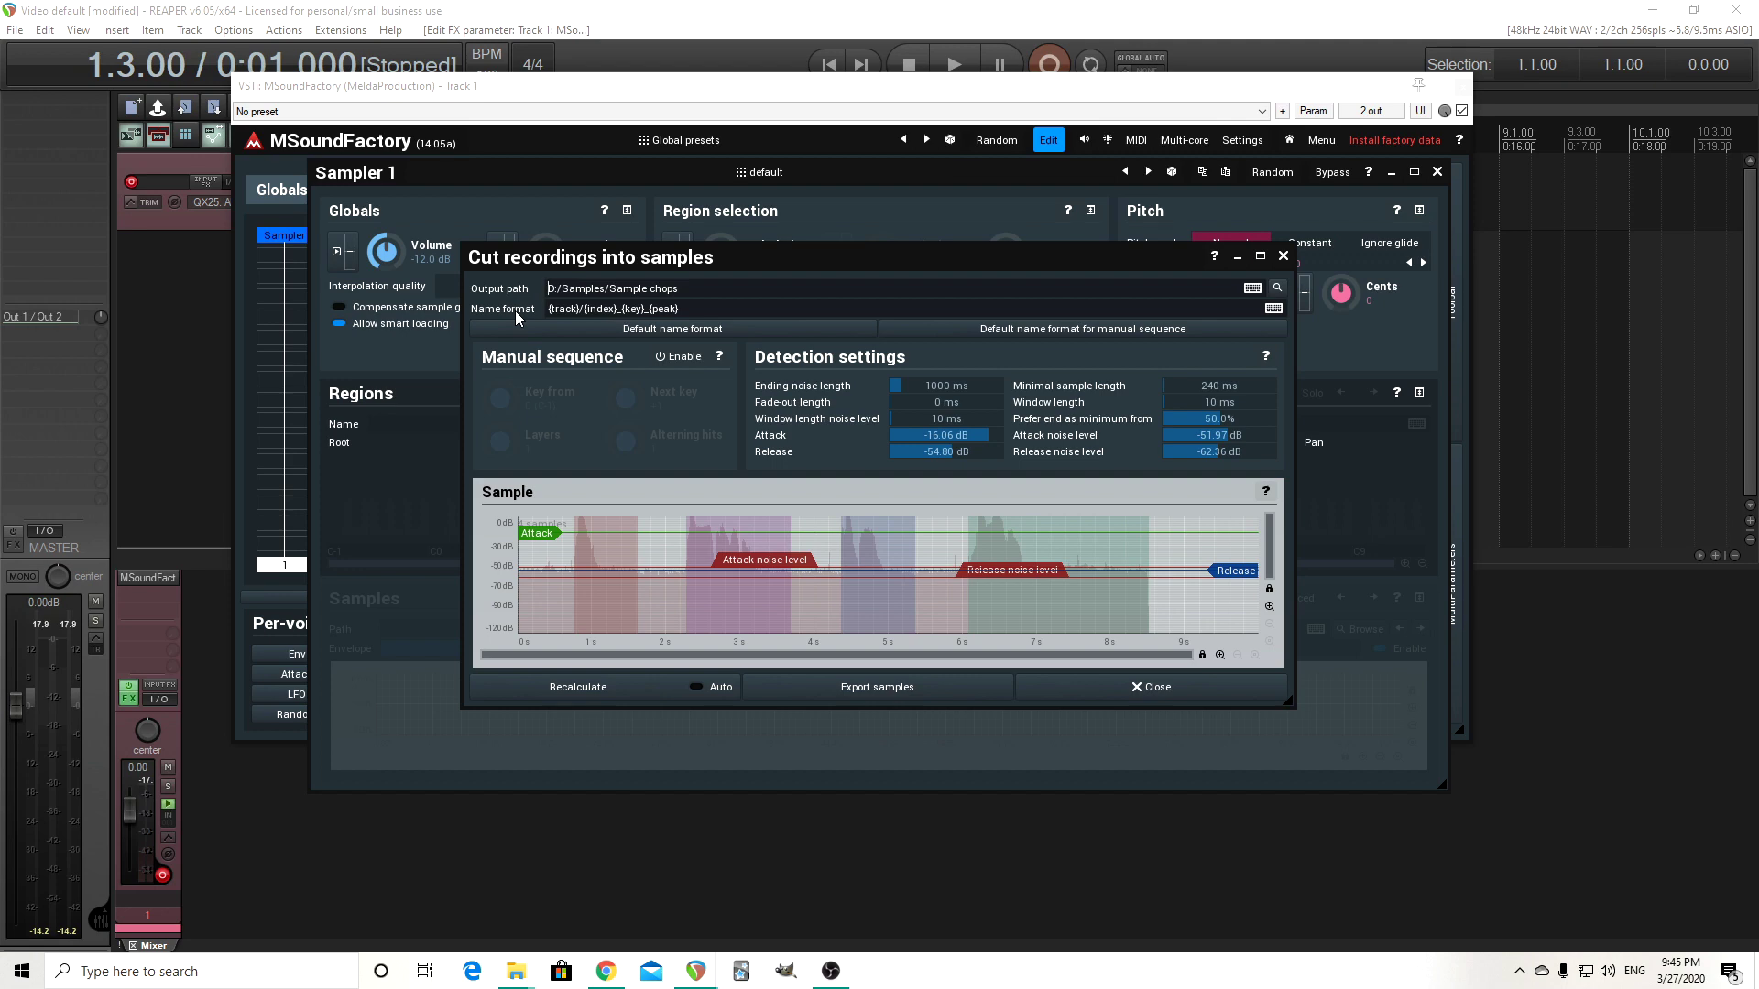
{"action": "left_click", "coordinate": [1214, 256]}
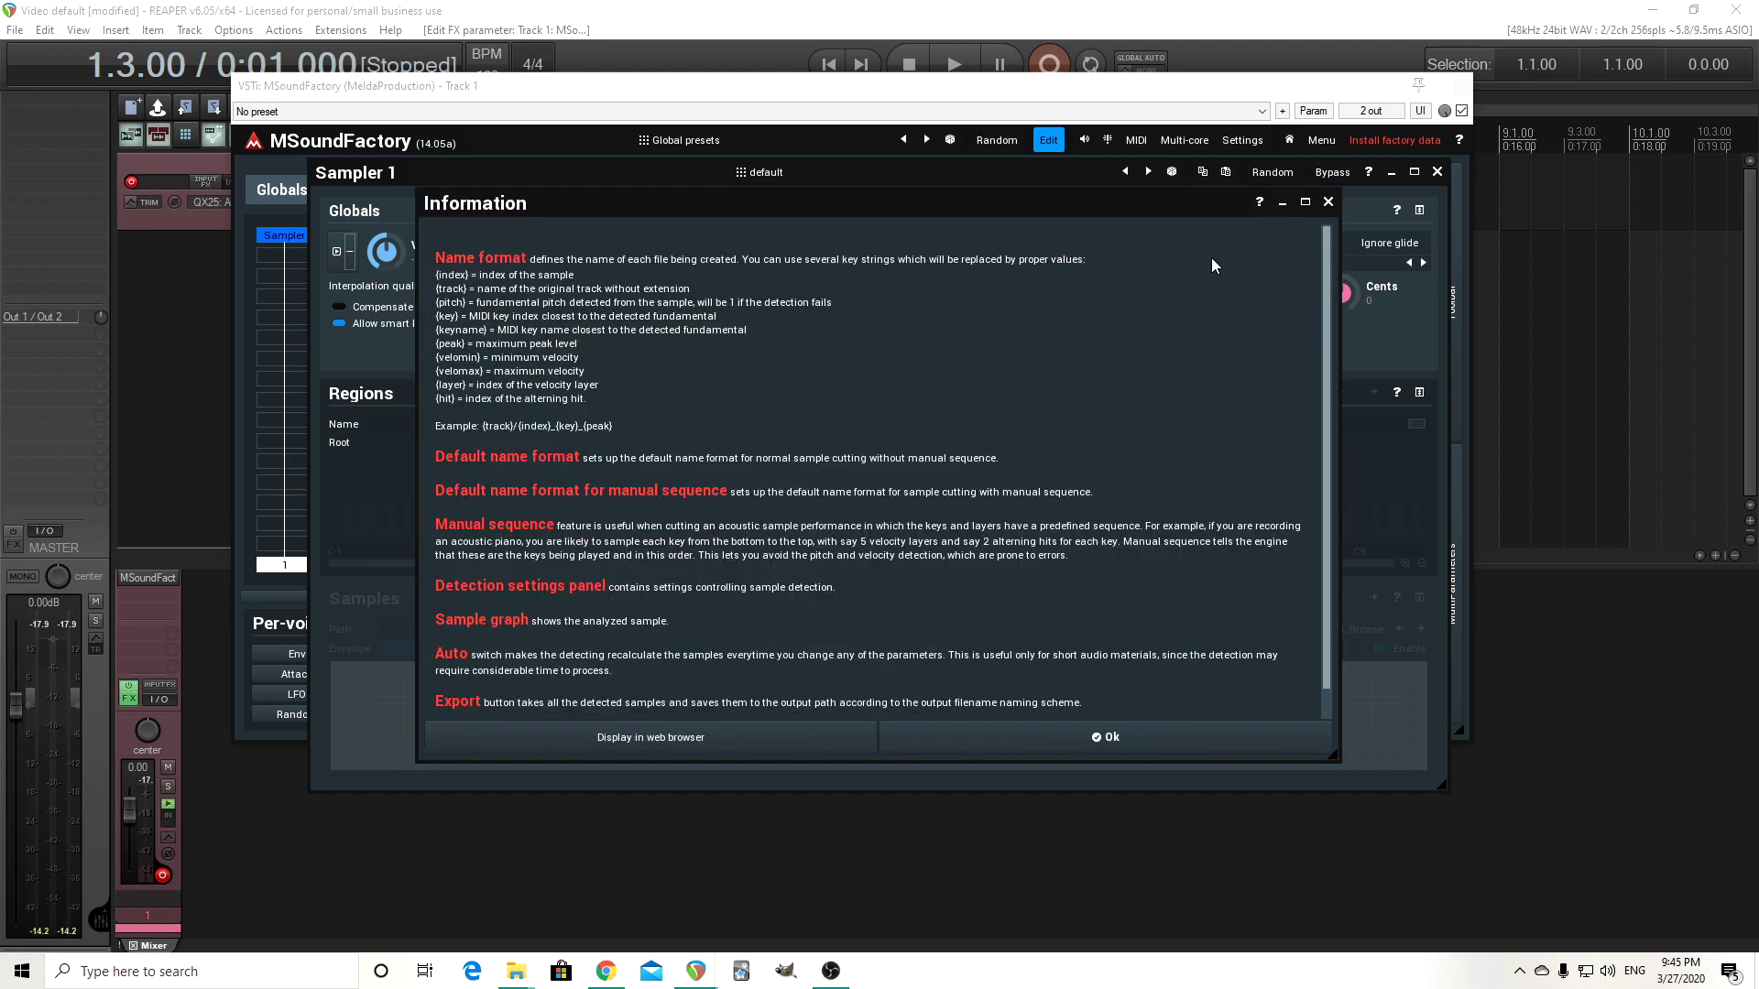
{"action": "left_click", "coordinate": [1112, 738]}
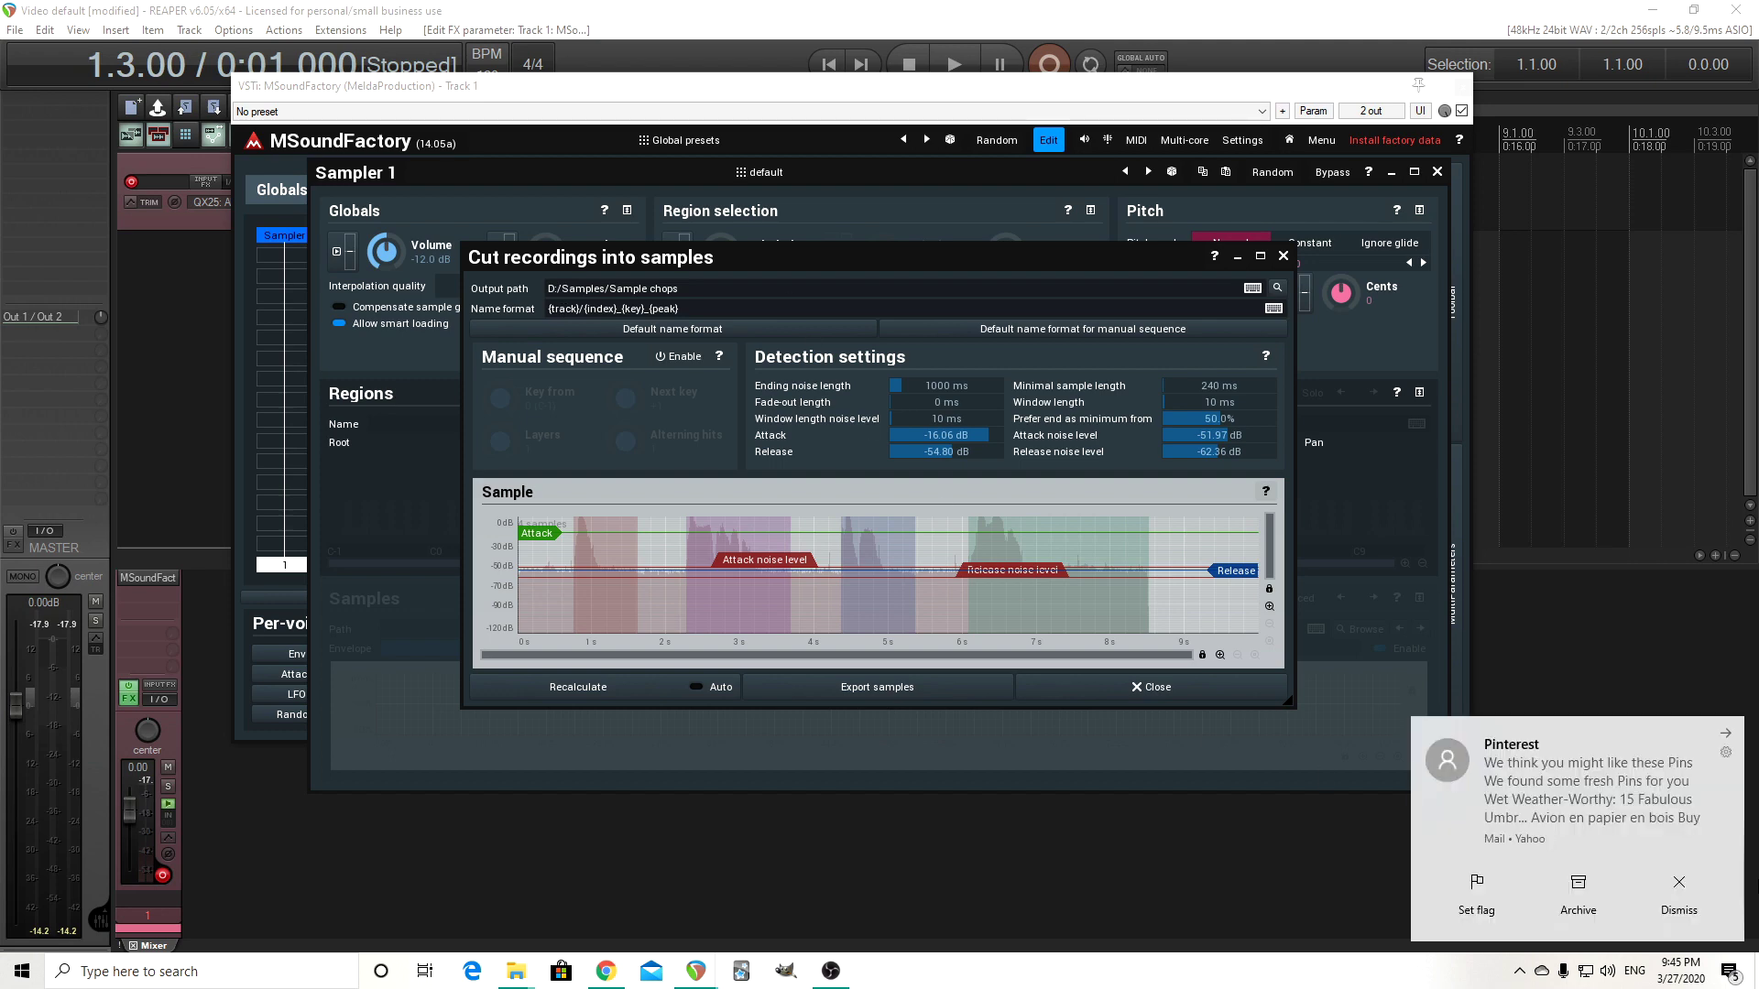
Dismiss the mail notification and lower the Attack detection level to -19.84 dB.
{"action": "left_click", "coordinate": [1678, 893]}
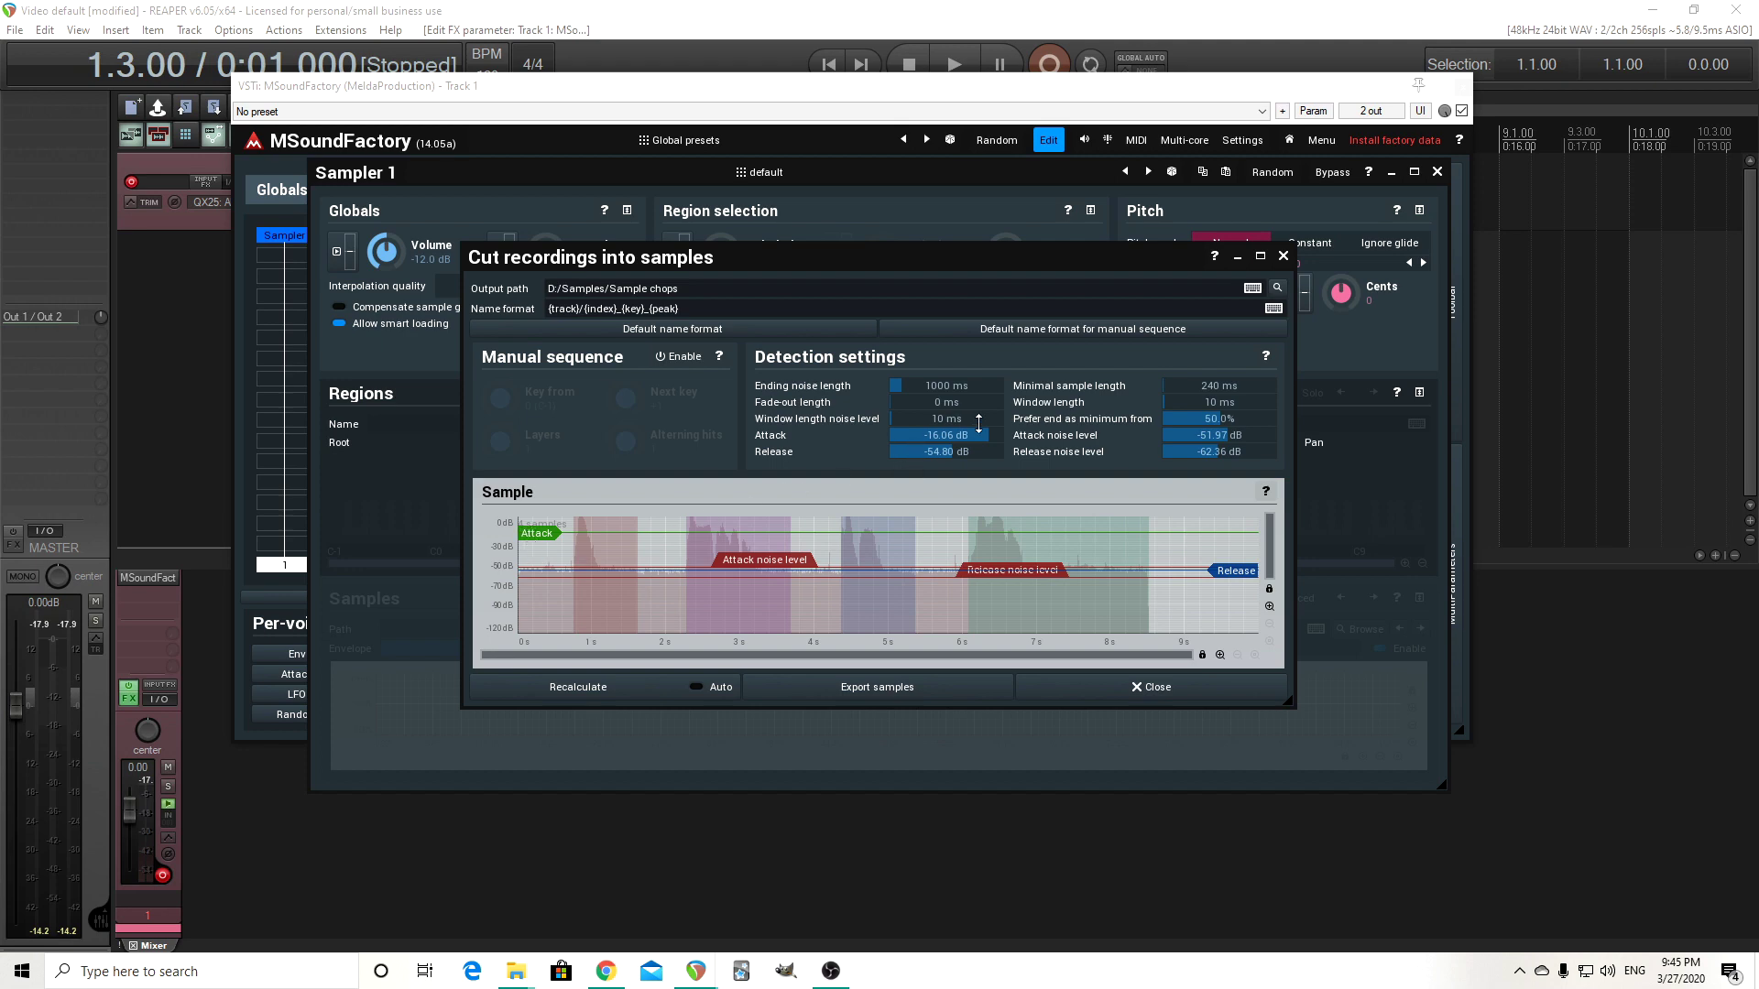
{"action": "left_click_drag", "start_coordinate": [984, 431], "coordinate": [985, 445]}
{"action": "left_click_drag", "start_coordinate": [549, 539], "coordinate": [549, 540]}
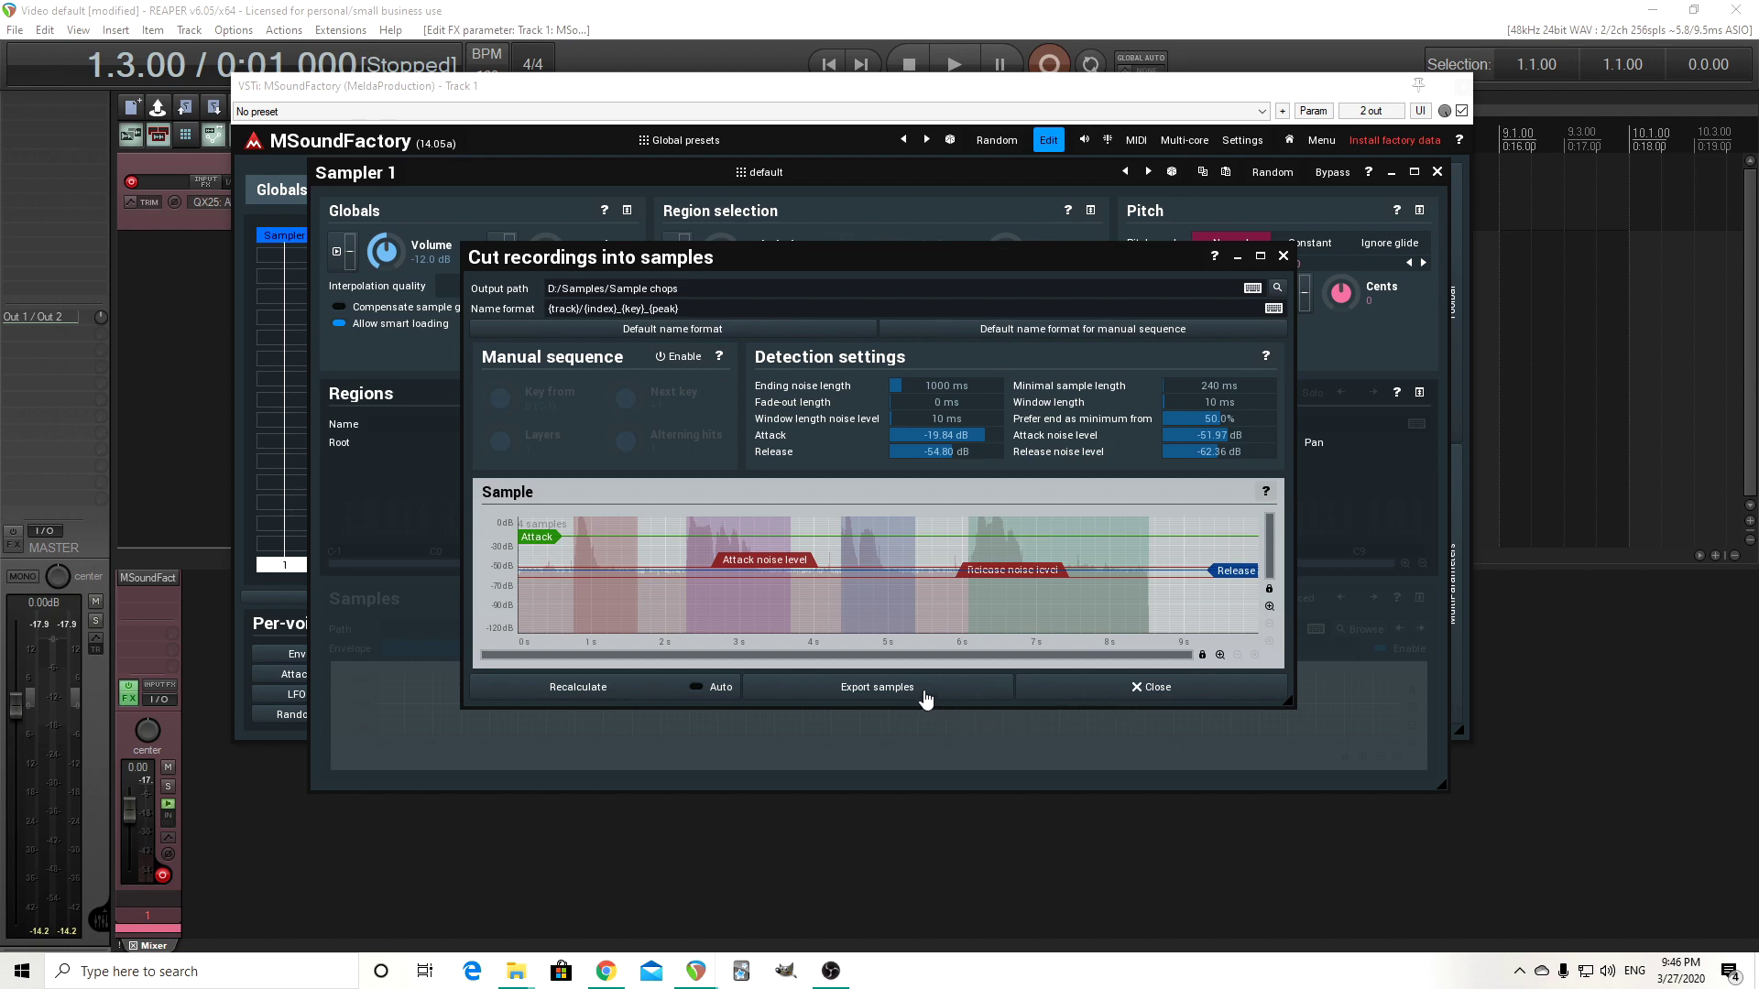
Export the detected chops, then close the Cut recordings into samples dialog.
{"action": "left_click", "coordinate": [883, 701]}
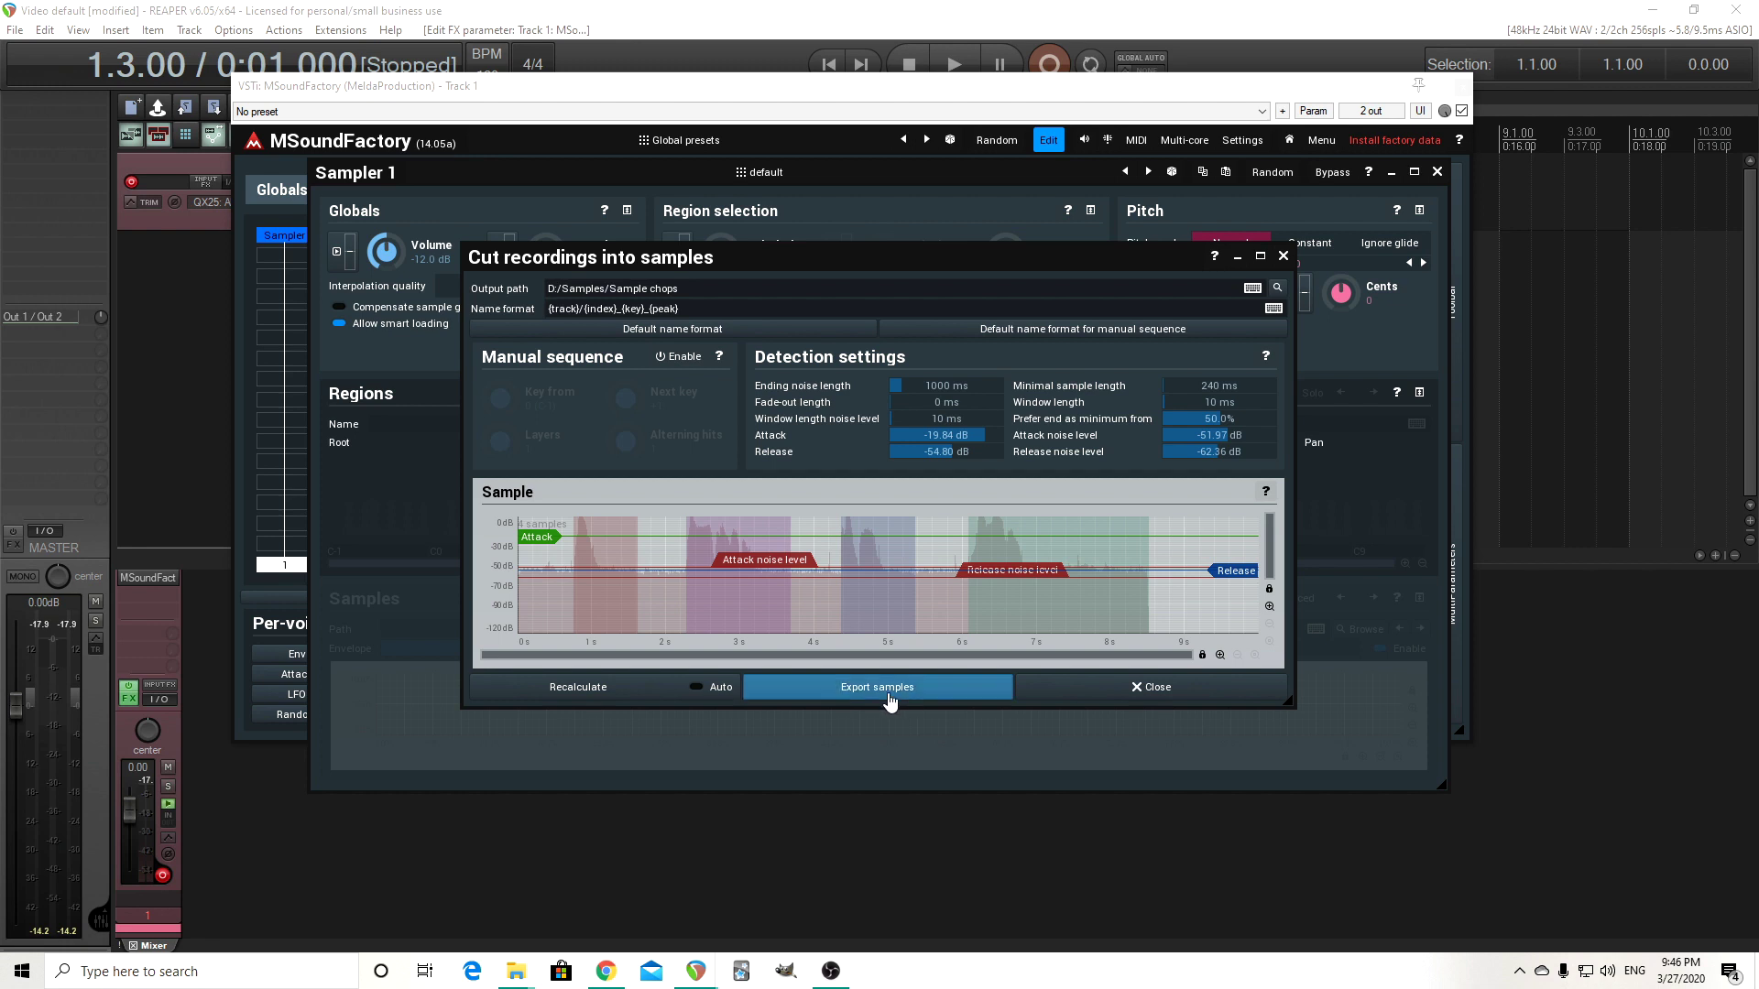
{"action": "left_click", "coordinate": [1050, 696]}
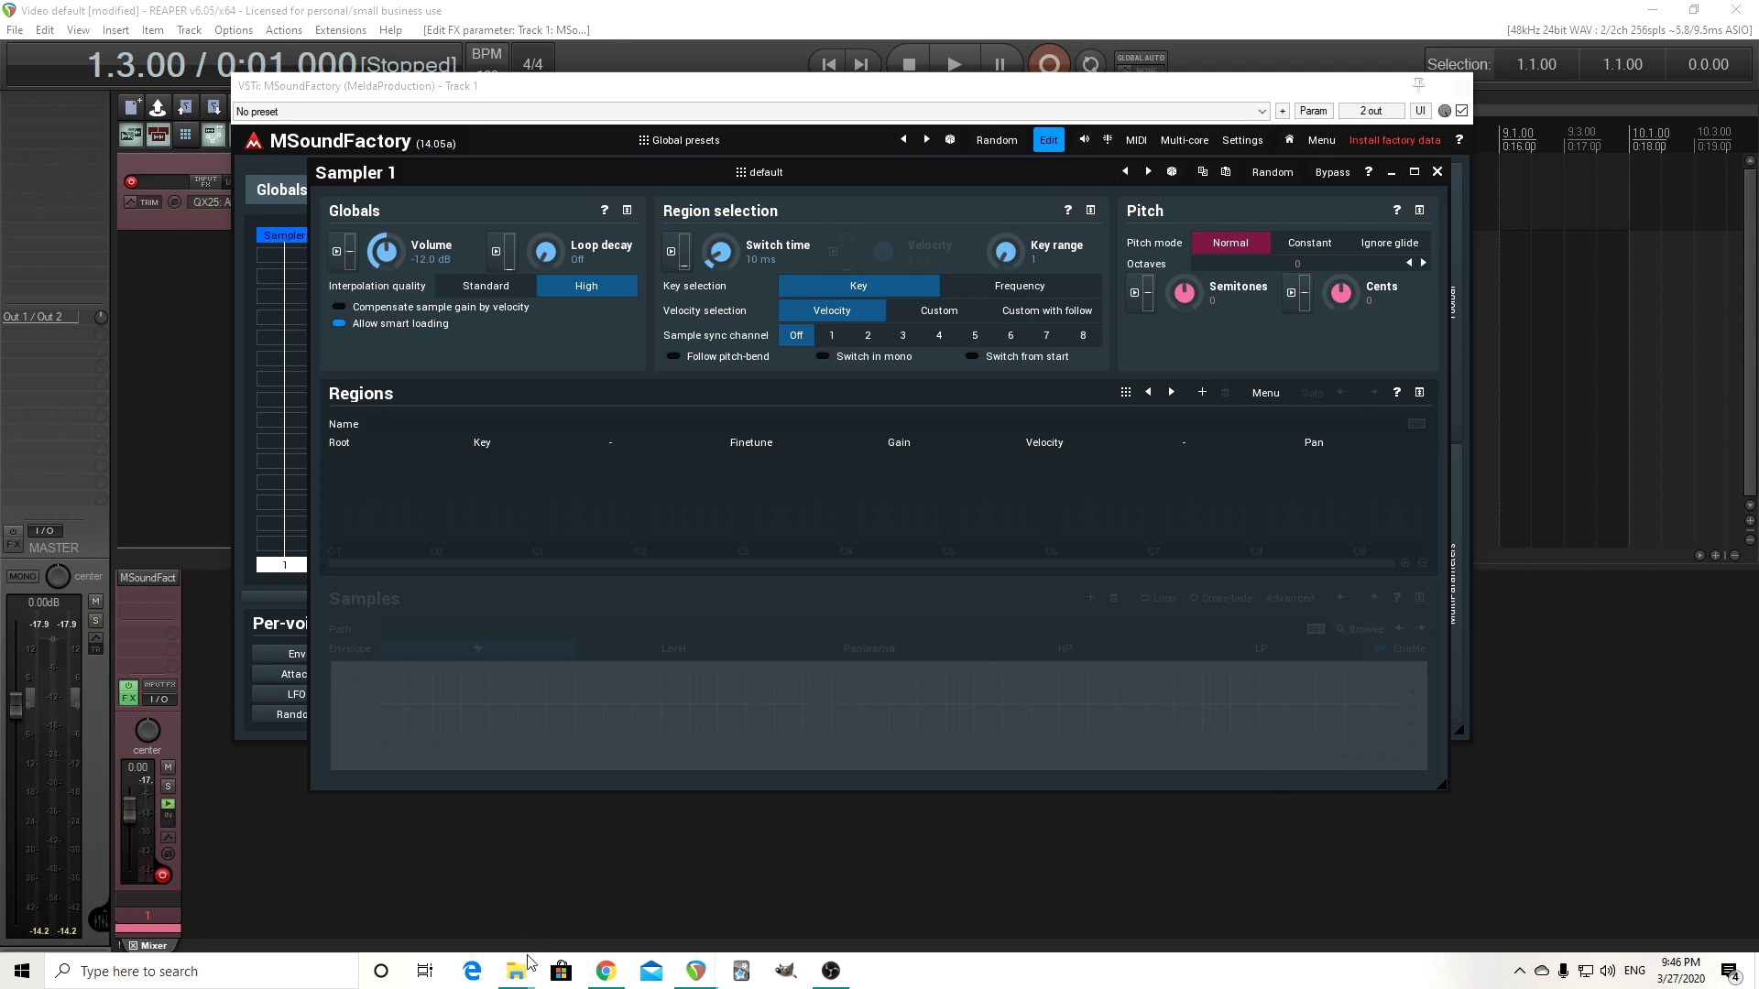
{"action": "mouse_move", "coordinate": [518, 972]}
{"action": "mouse_move", "coordinate": [591, 912]}
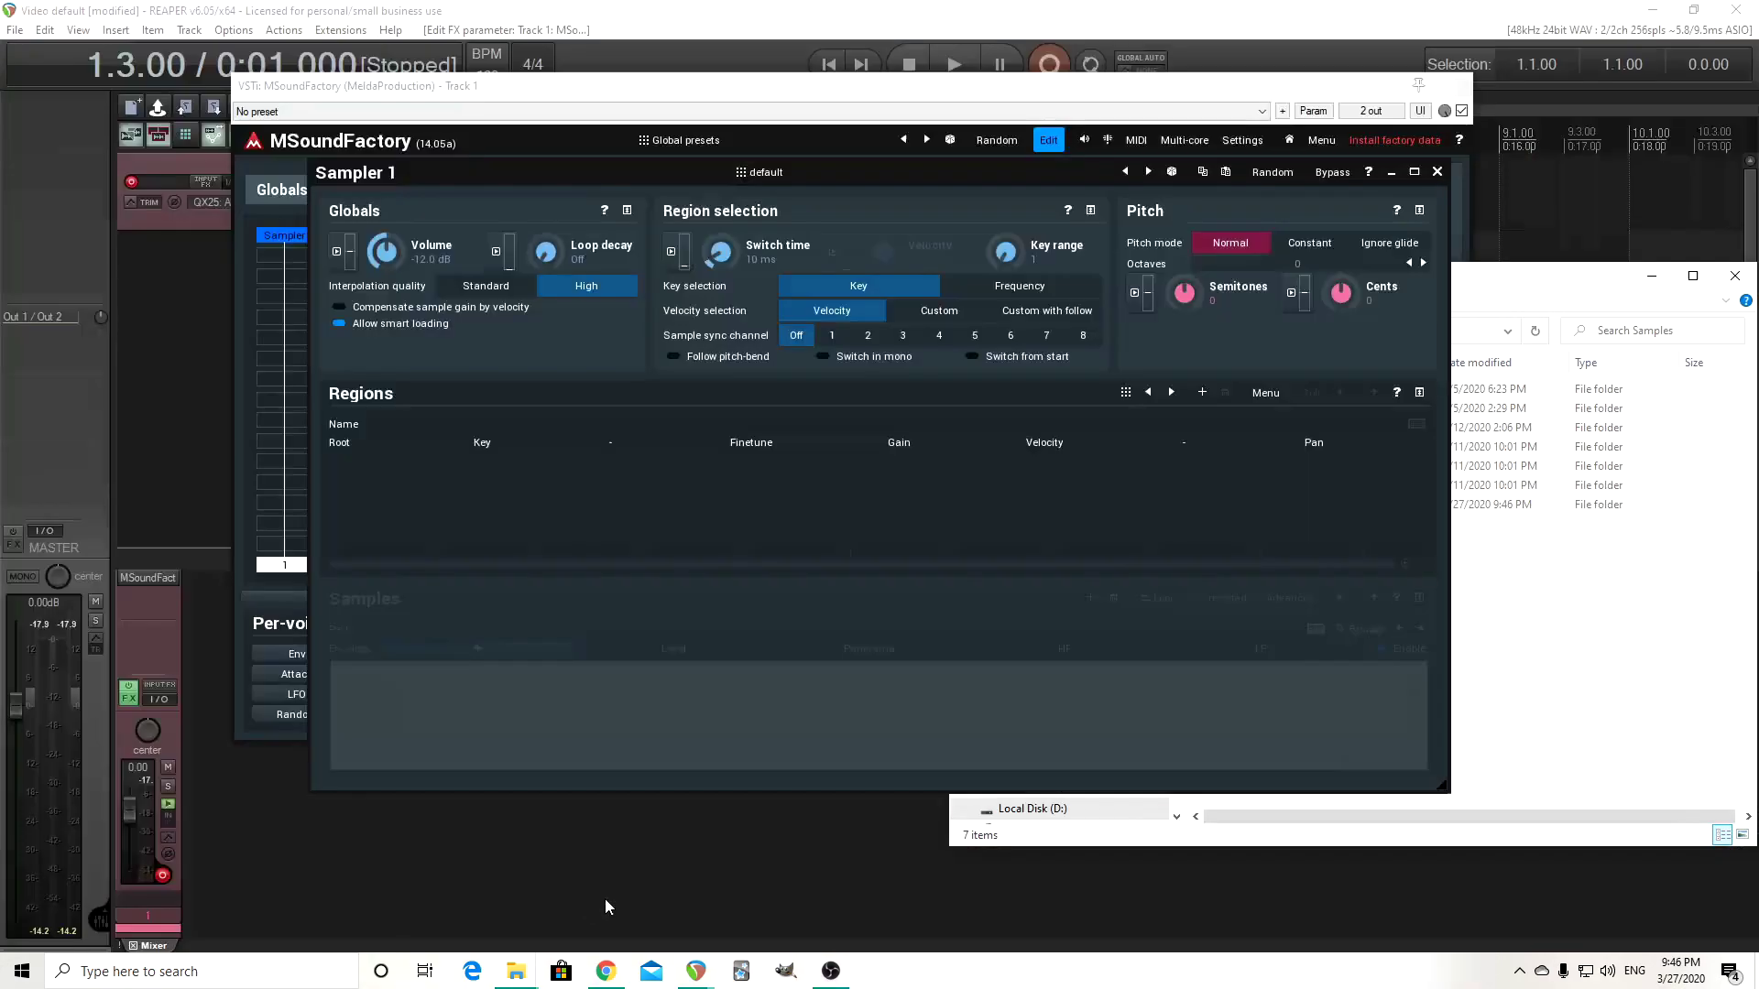
Restore the sampler layout and open Sample chops\talking in Explorer, showing four WAV chops.
{"action": "left_click", "coordinate": [1437, 172]}
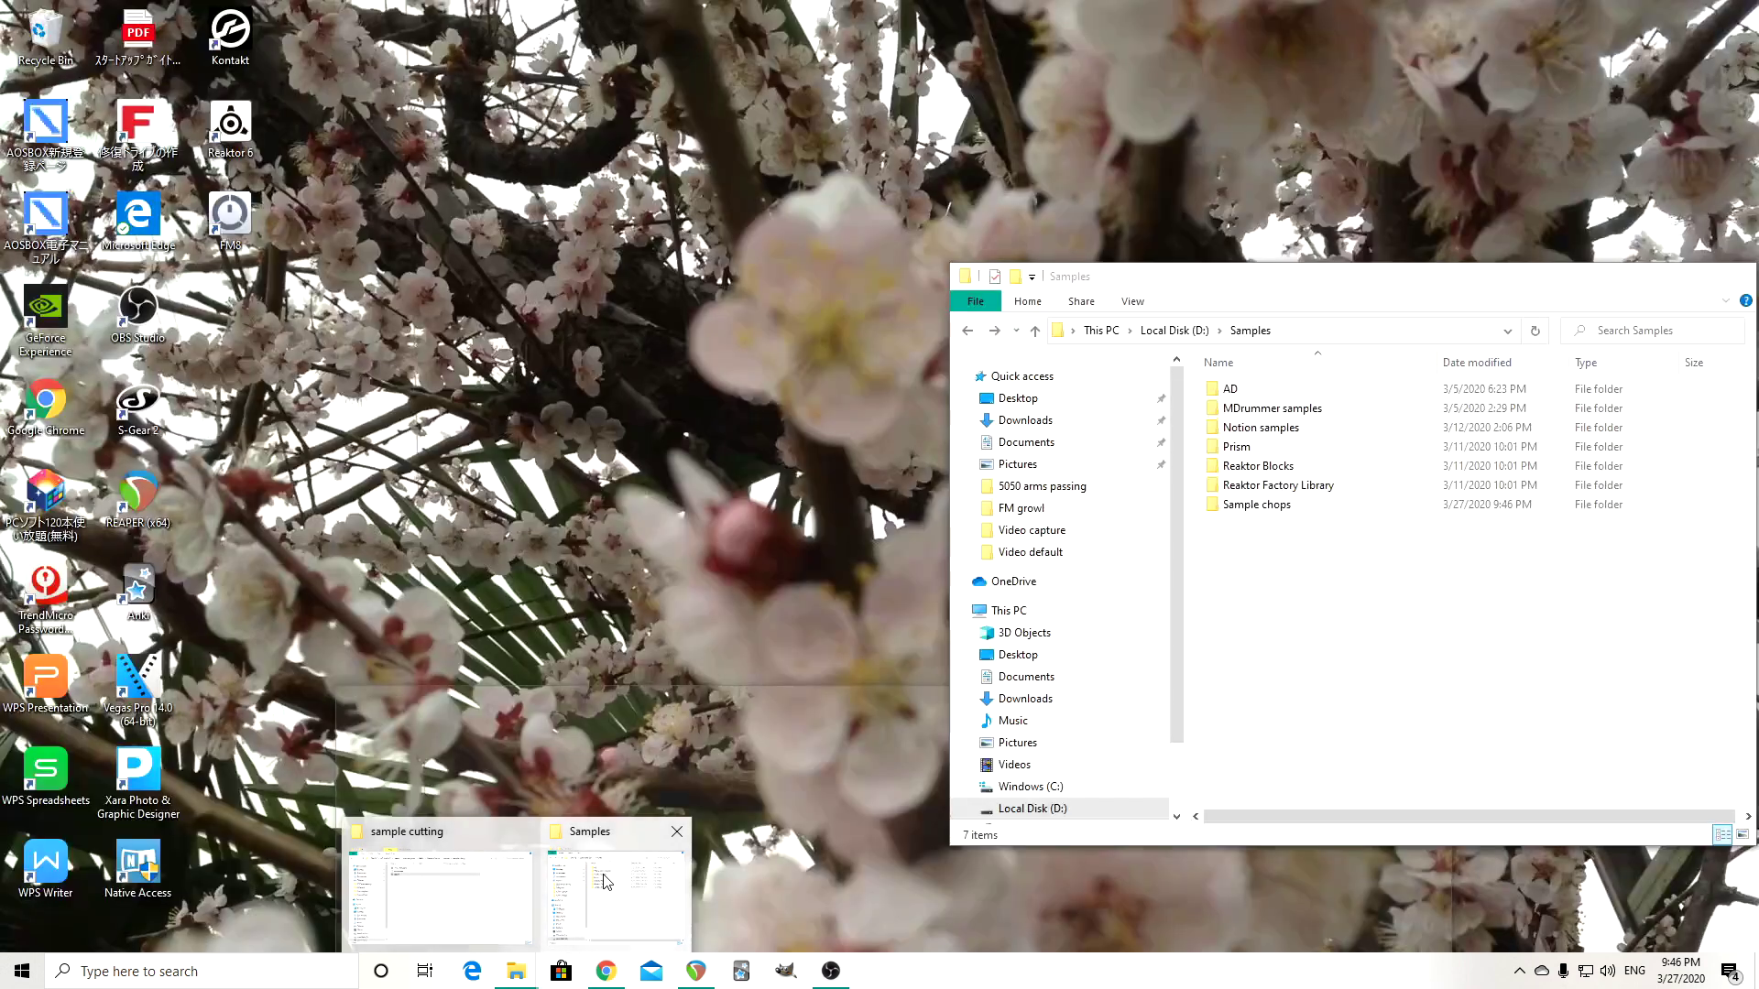
{"action": "left_click", "coordinate": [666, 866]}
{"action": "left_click", "coordinate": [1269, 516]}
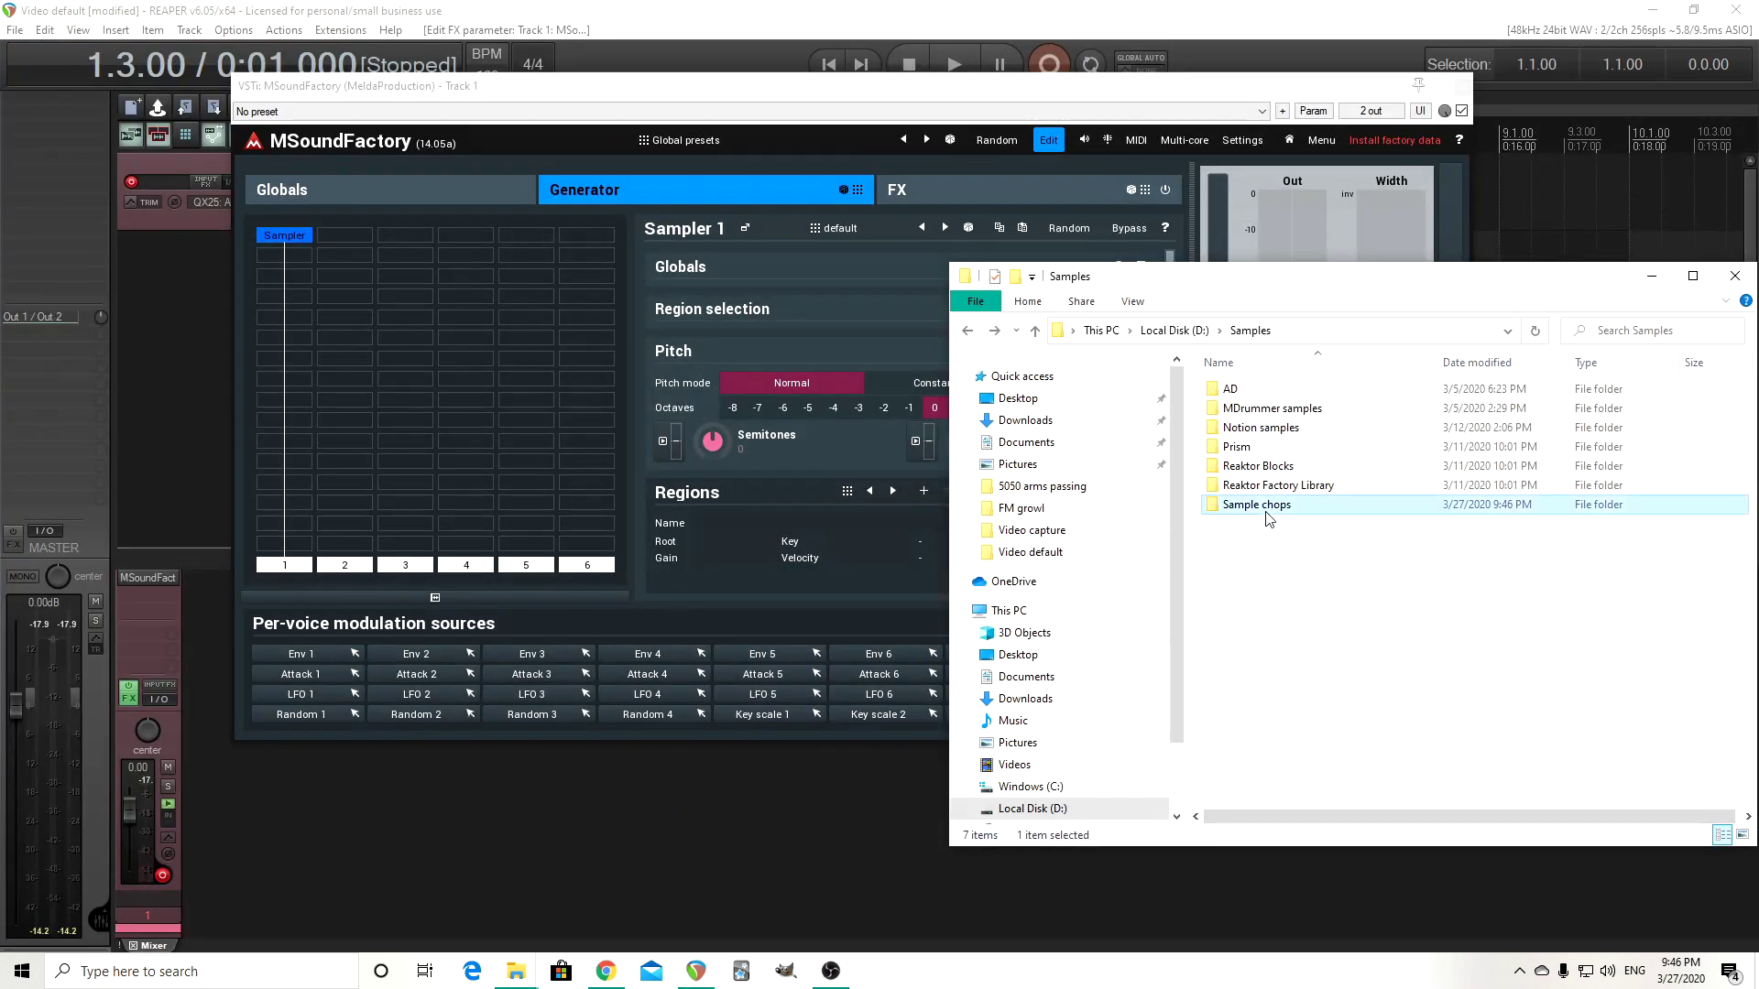
{"action": "double_click", "coordinate": [1268, 518]}
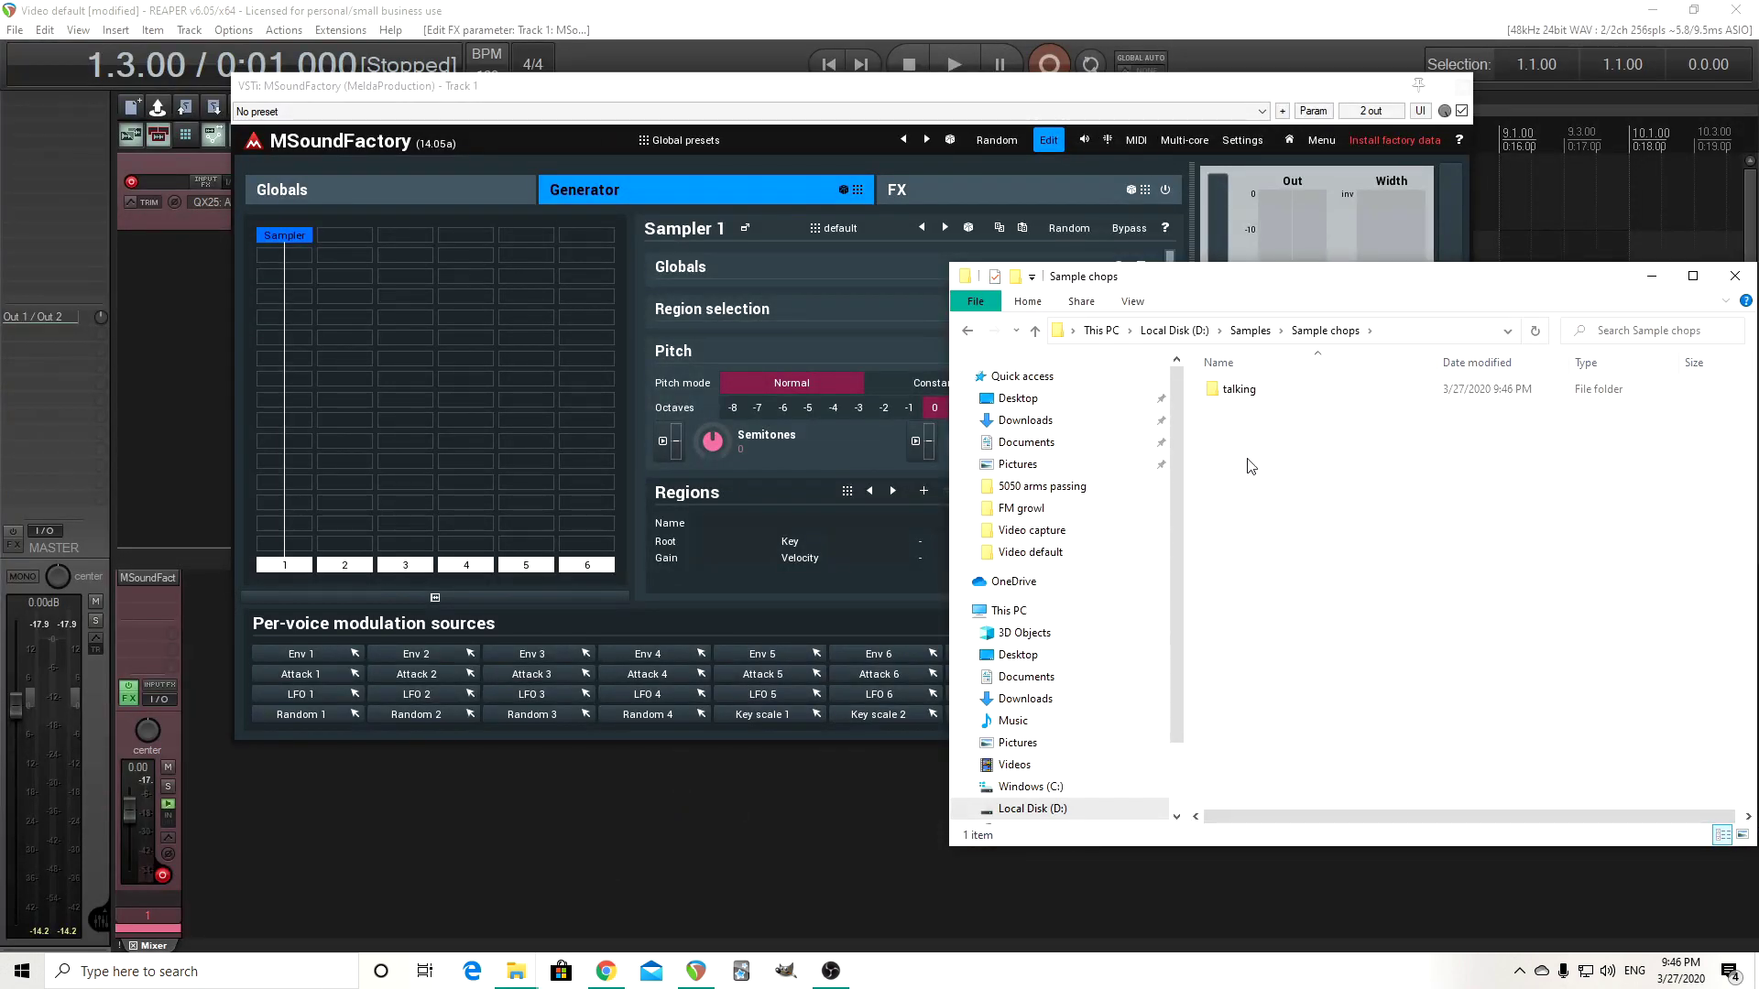
{"action": "double_click", "coordinate": [1239, 389]}
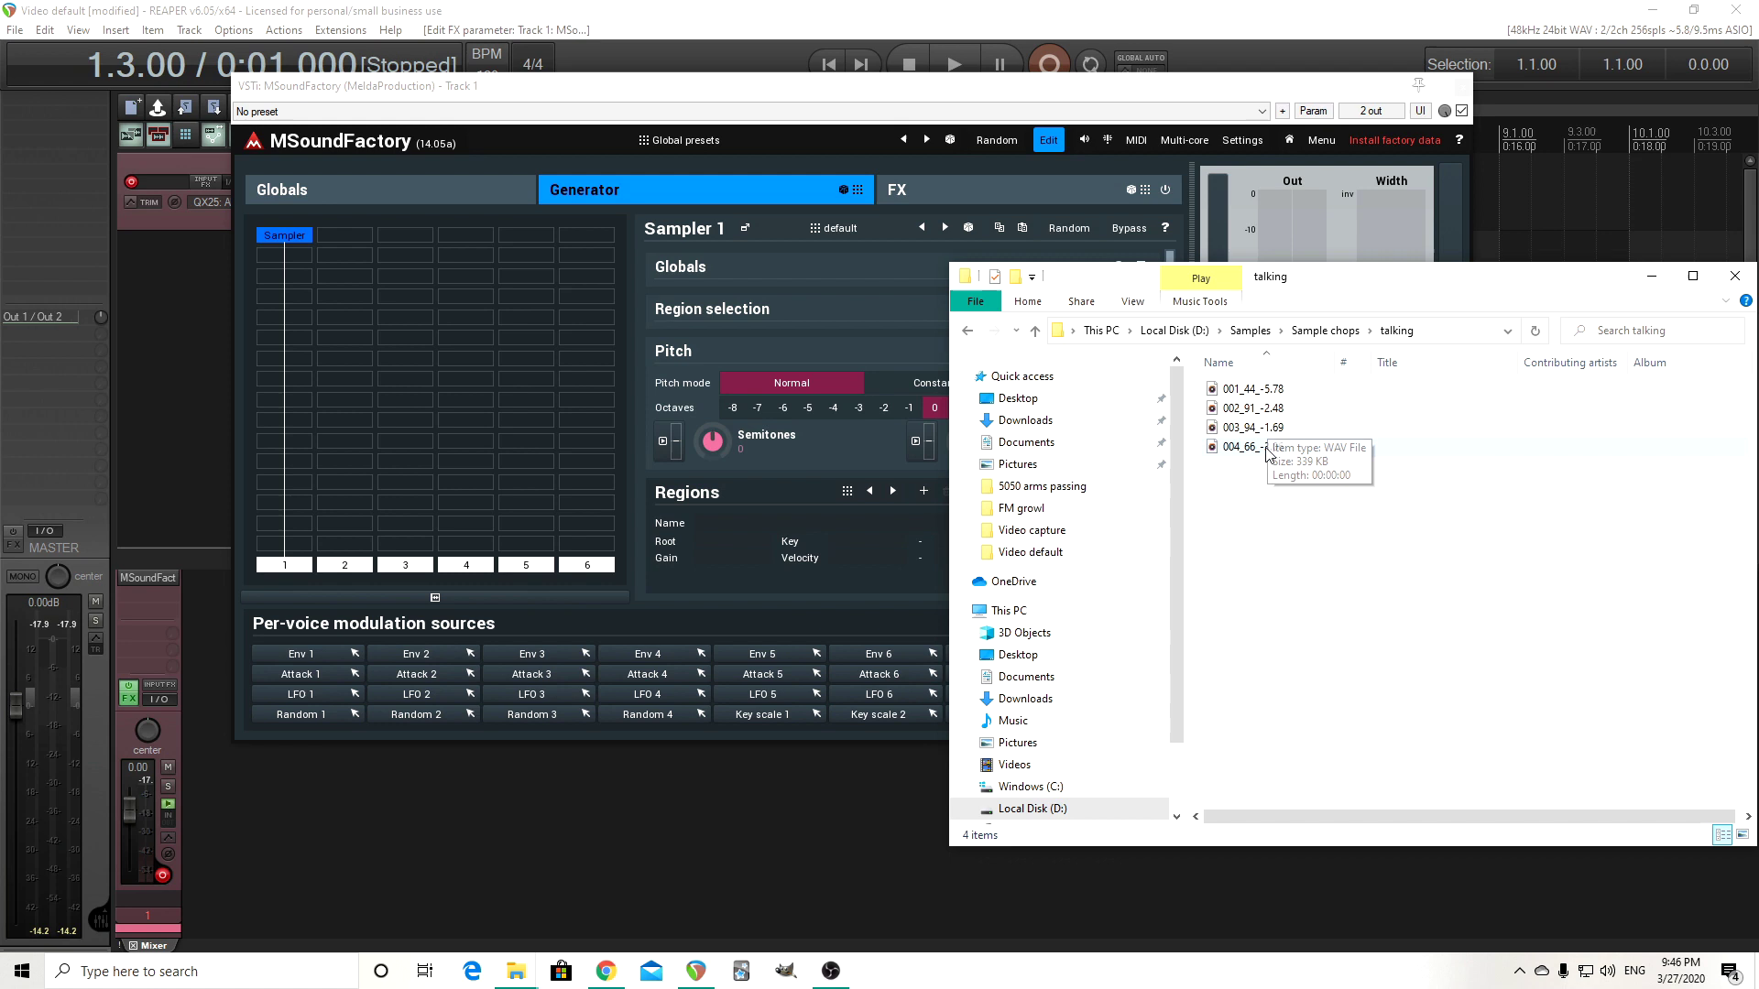
Enlarge Sampler 1 and add a new region spanning keys C3 (48) to C#3 (49).
{"action": "left_click", "coordinate": [743, 227]}
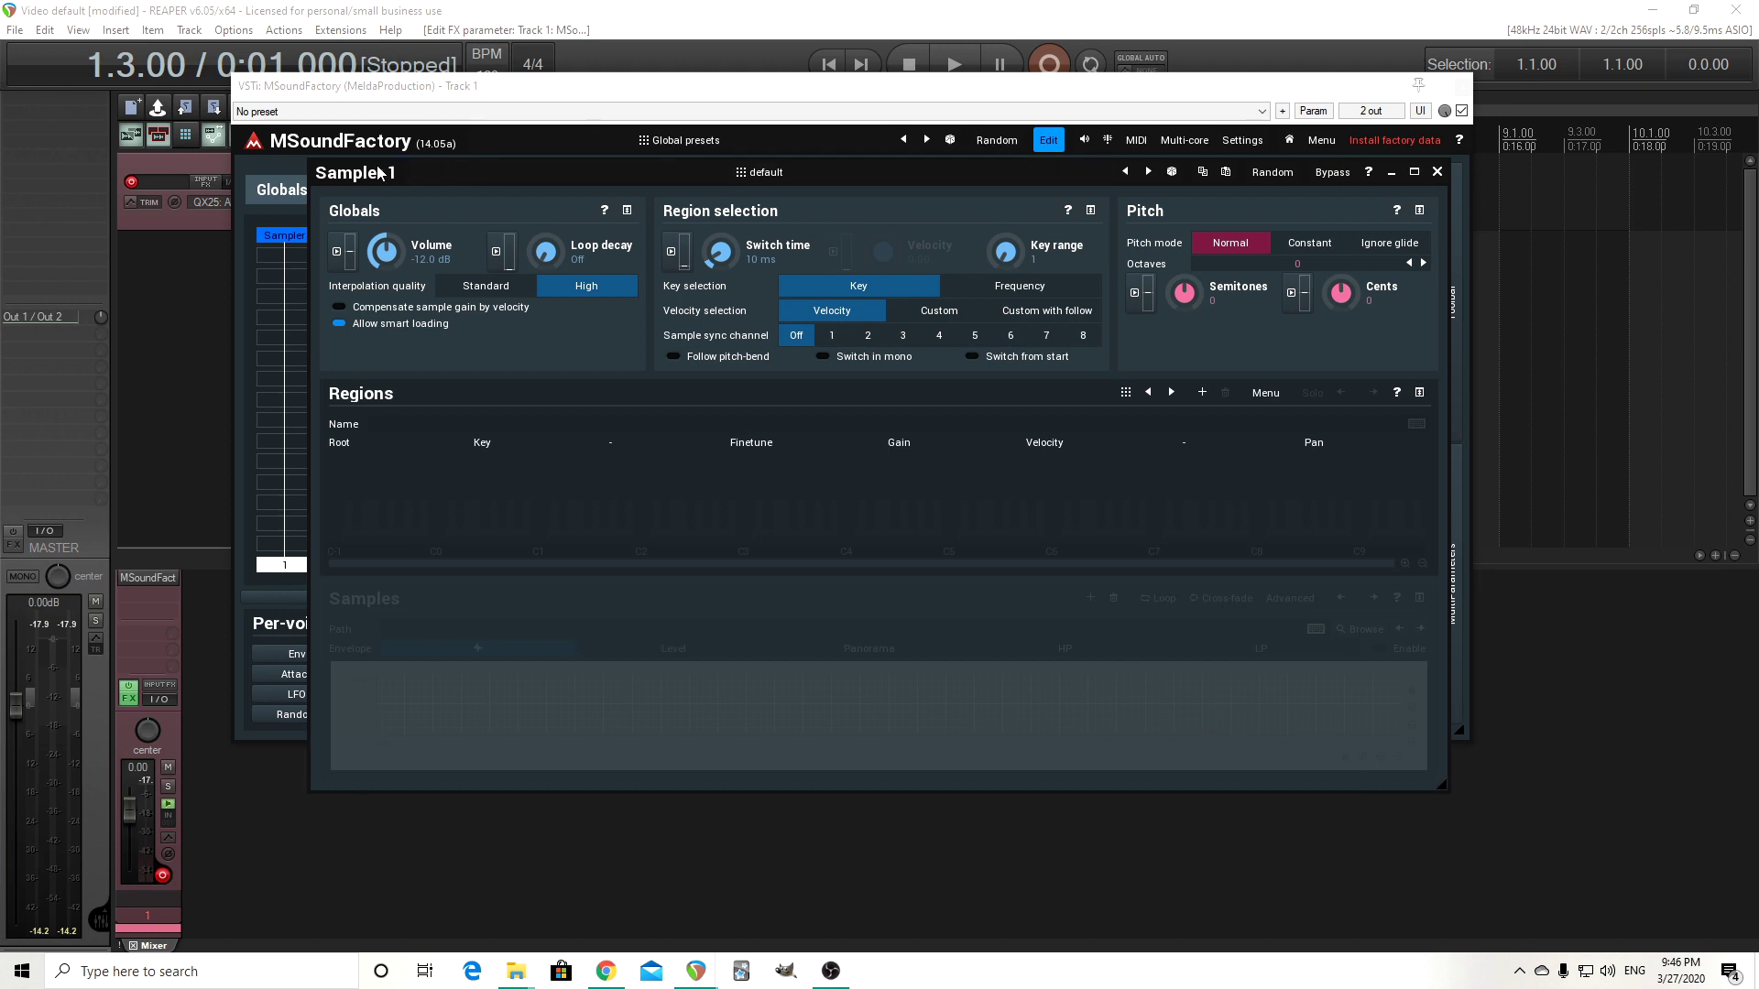
{"action": "left_click_drag", "start_coordinate": [378, 171], "coordinate": [93, 169]}
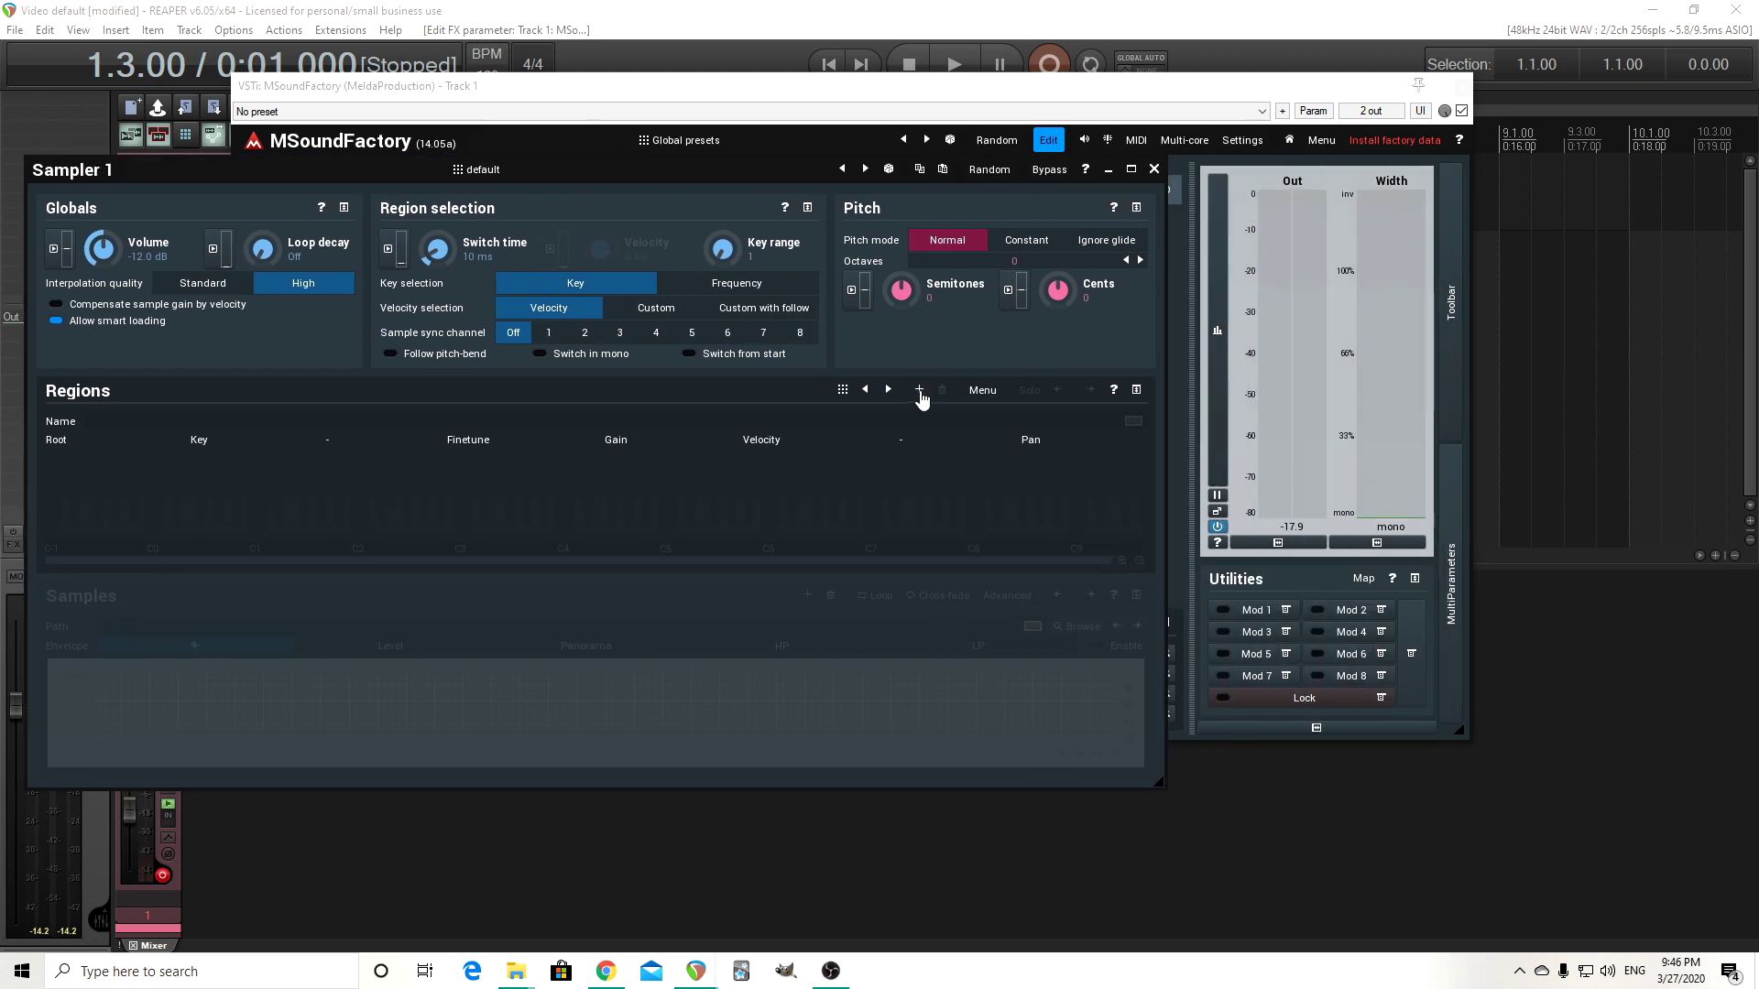
{"action": "left_click", "coordinate": [919, 391]}
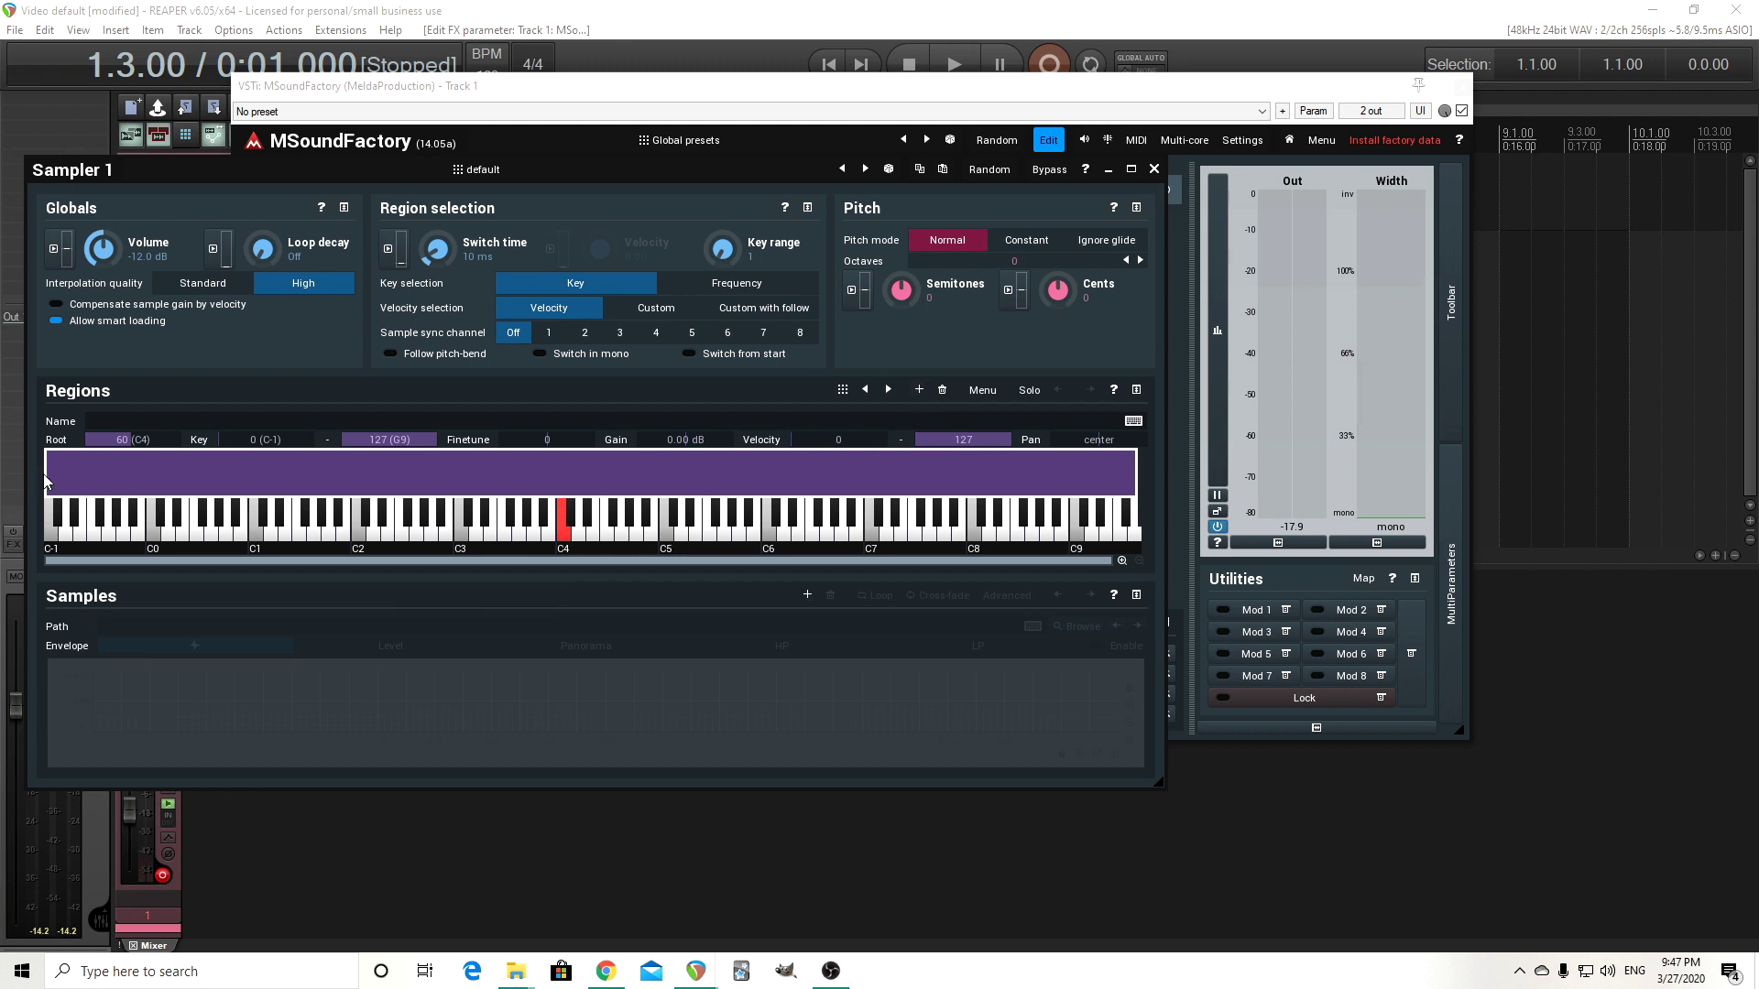
{"action": "left_click_drag", "start_coordinate": [46, 478], "coordinate": [455, 480]}
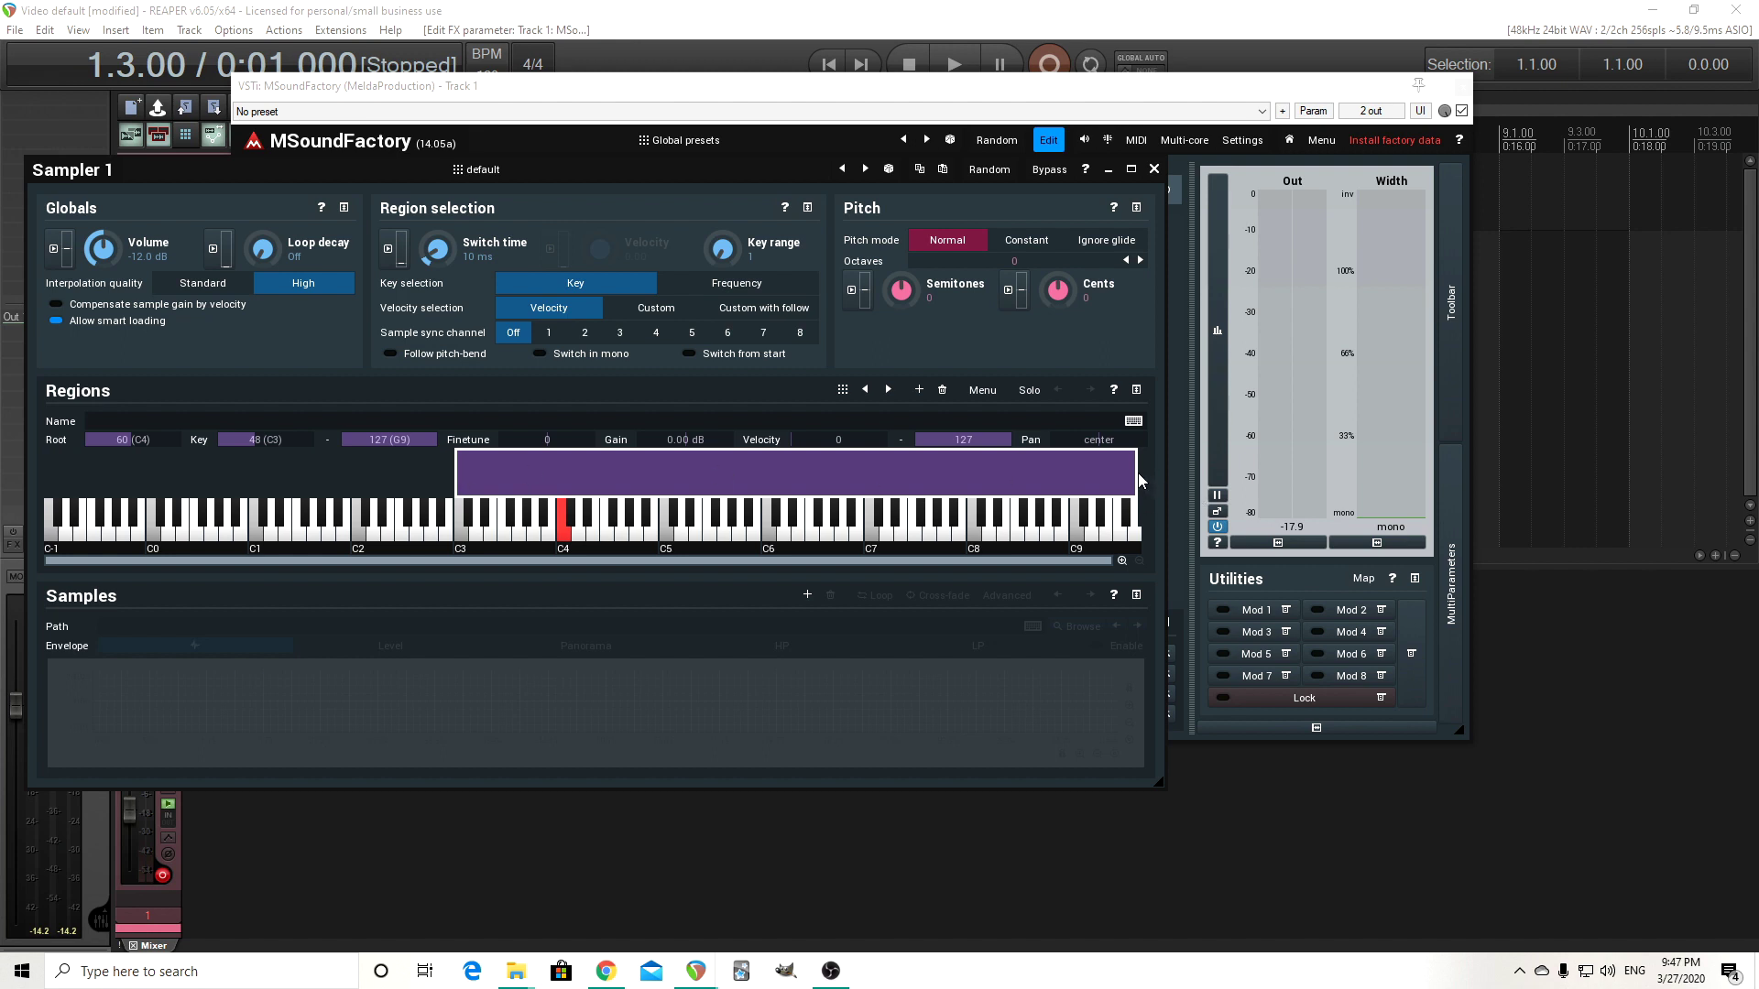
{"action": "left_click_drag", "start_coordinate": [1136, 473], "coordinate": [464, 457]}
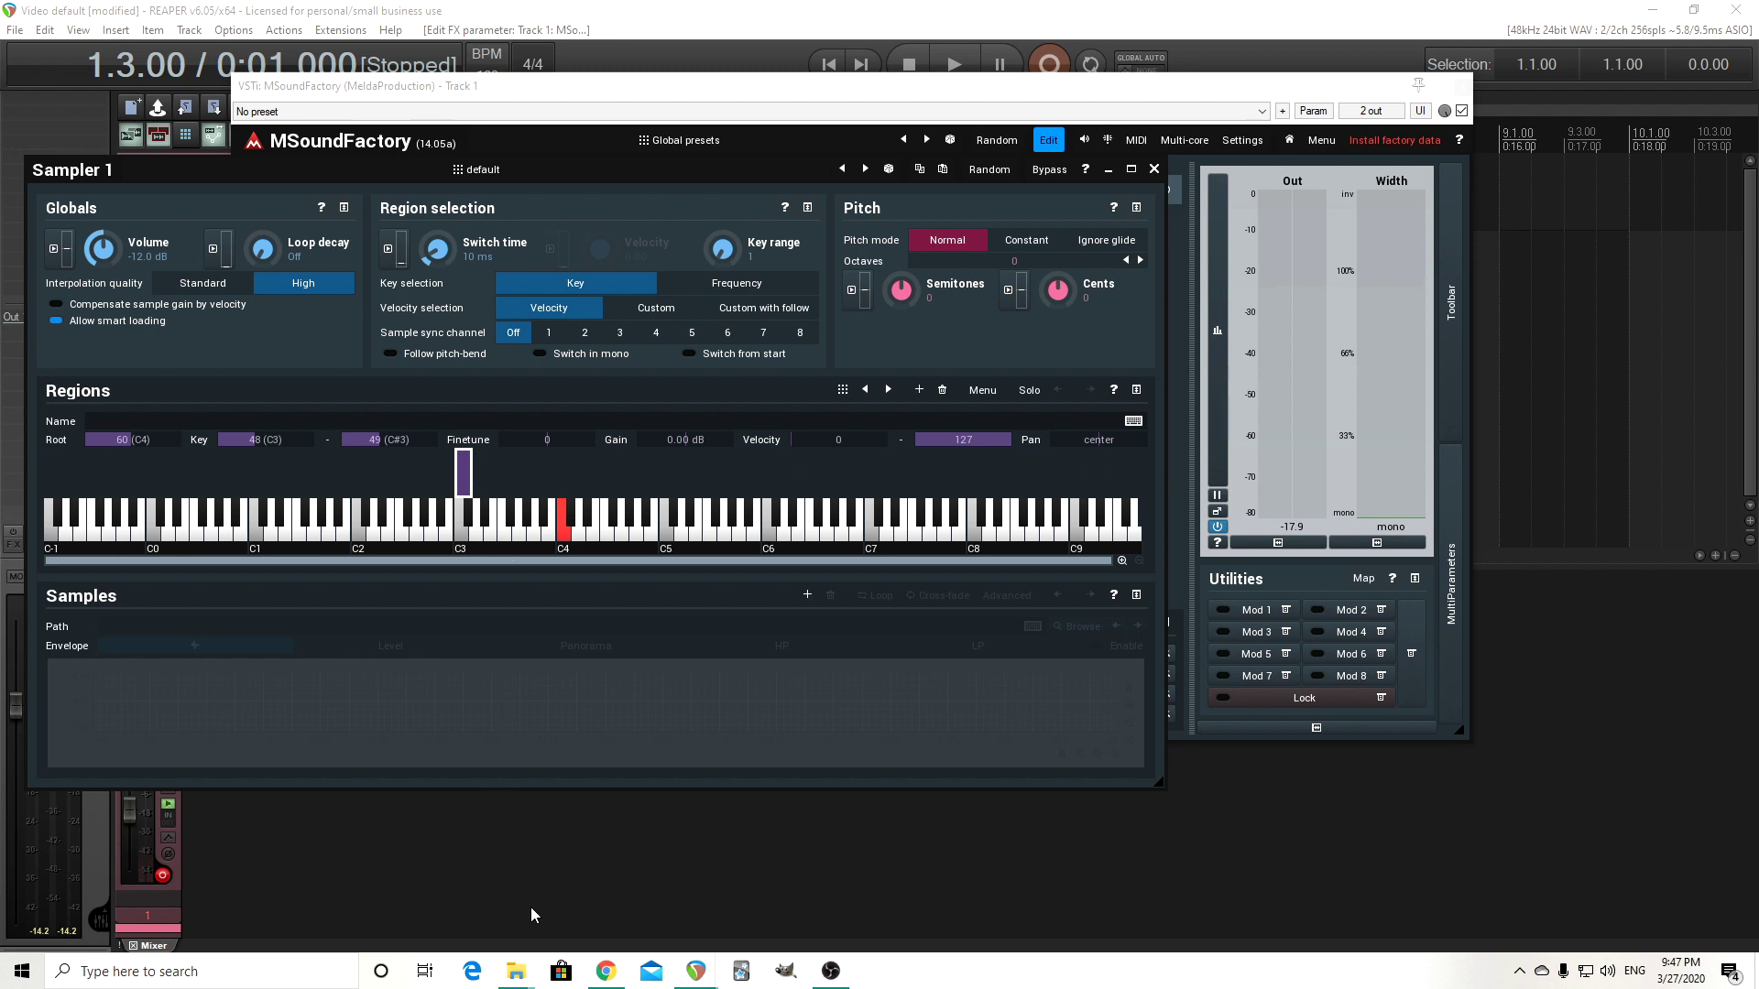
Import chop 001_44_-5.78 from the talking folder into the C3–C#3 region, with Pitch mode set to Constant.
{"action": "mouse_move", "coordinate": [516, 971]}
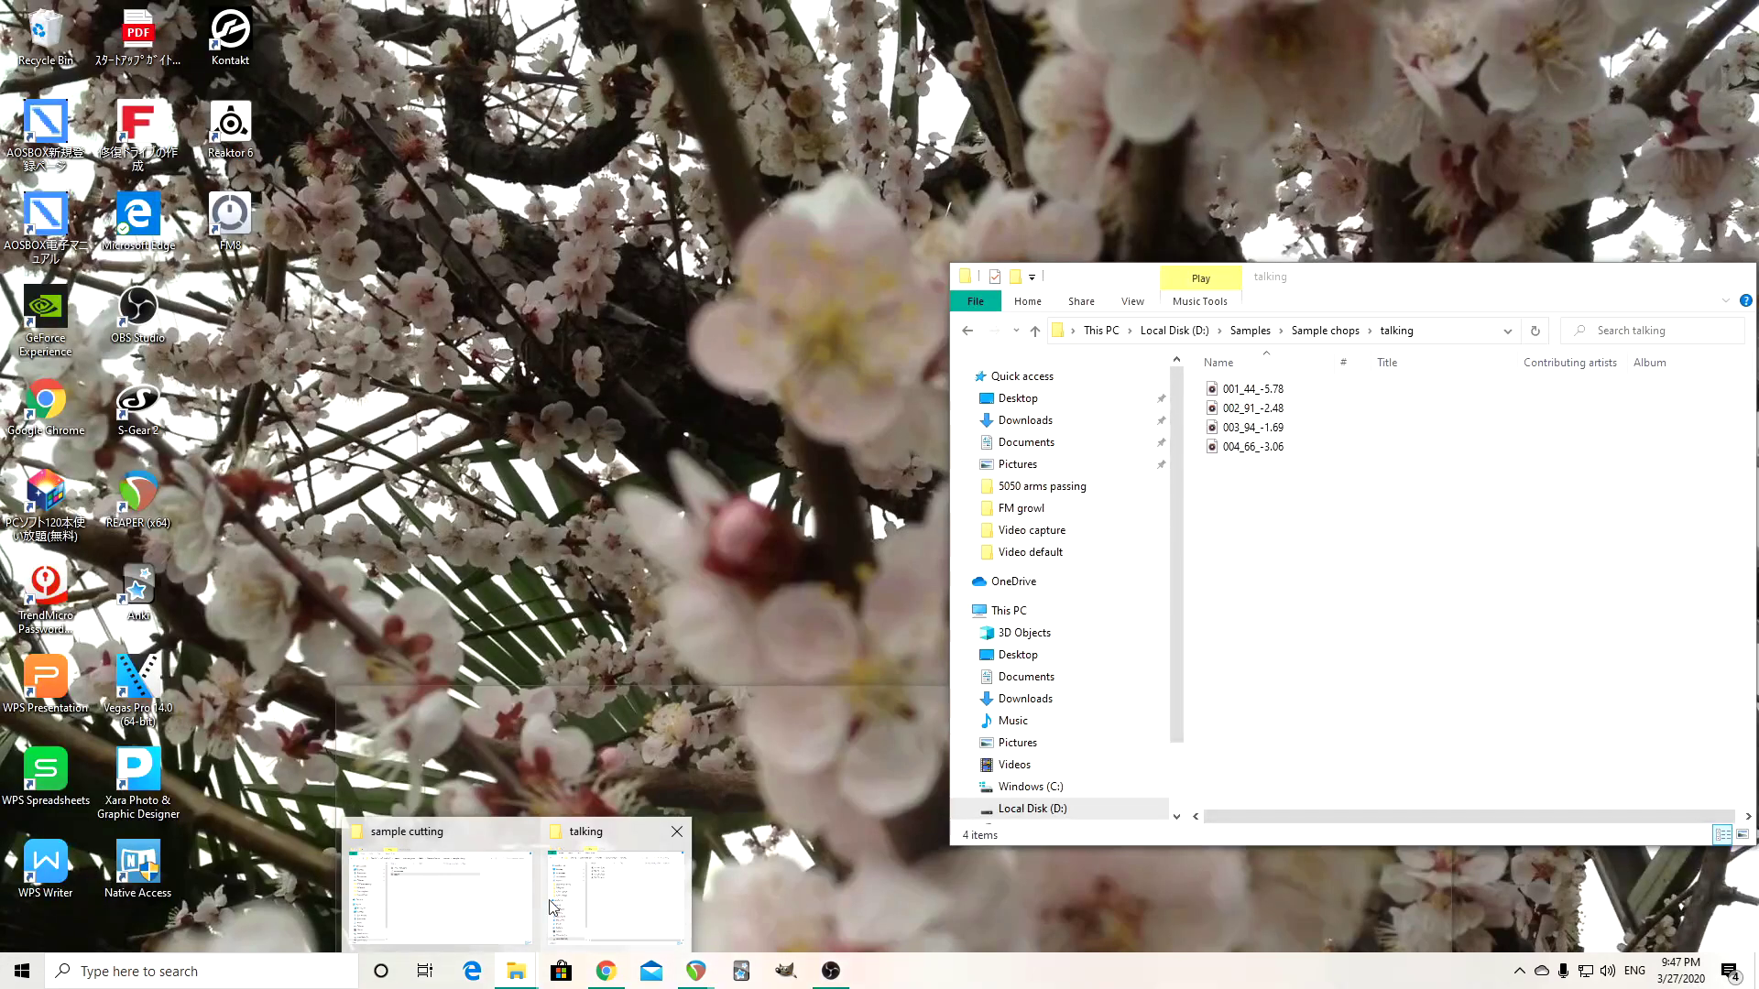
{"action": "left_click", "coordinate": [610, 901]}
{"action": "left_click_drag", "start_coordinate": [1248, 390], "coordinate": [469, 476]}
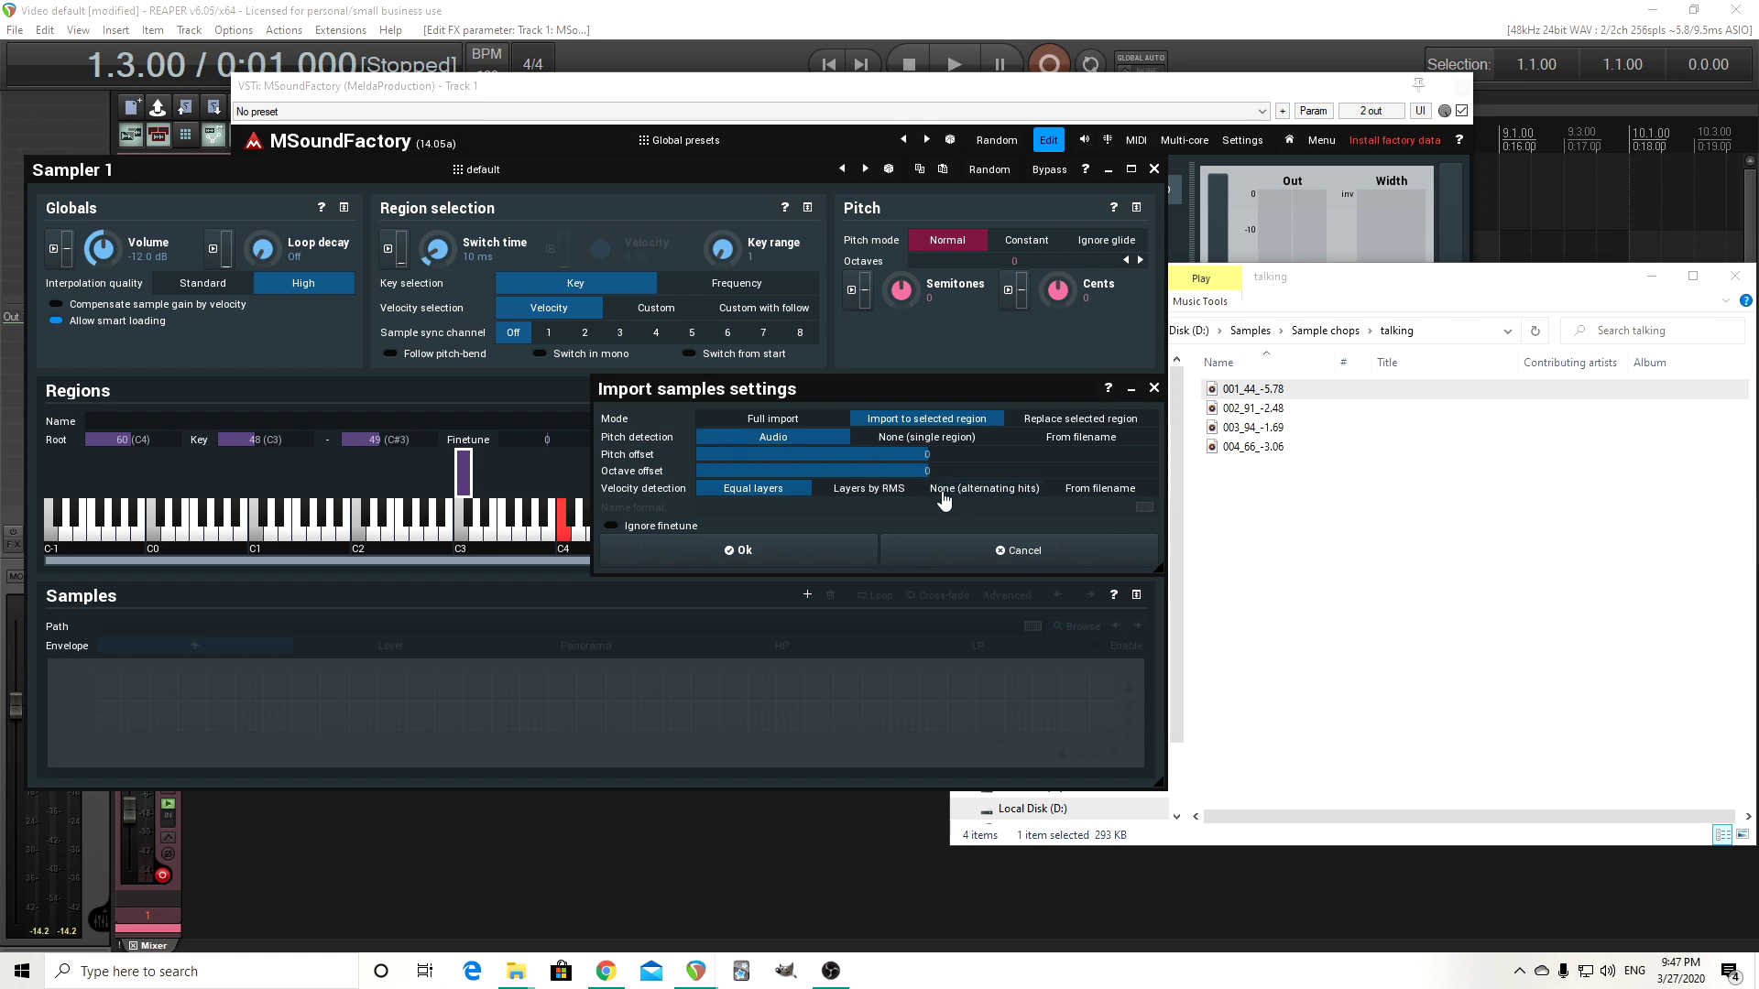
{"action": "left_click", "coordinate": [791, 553]}
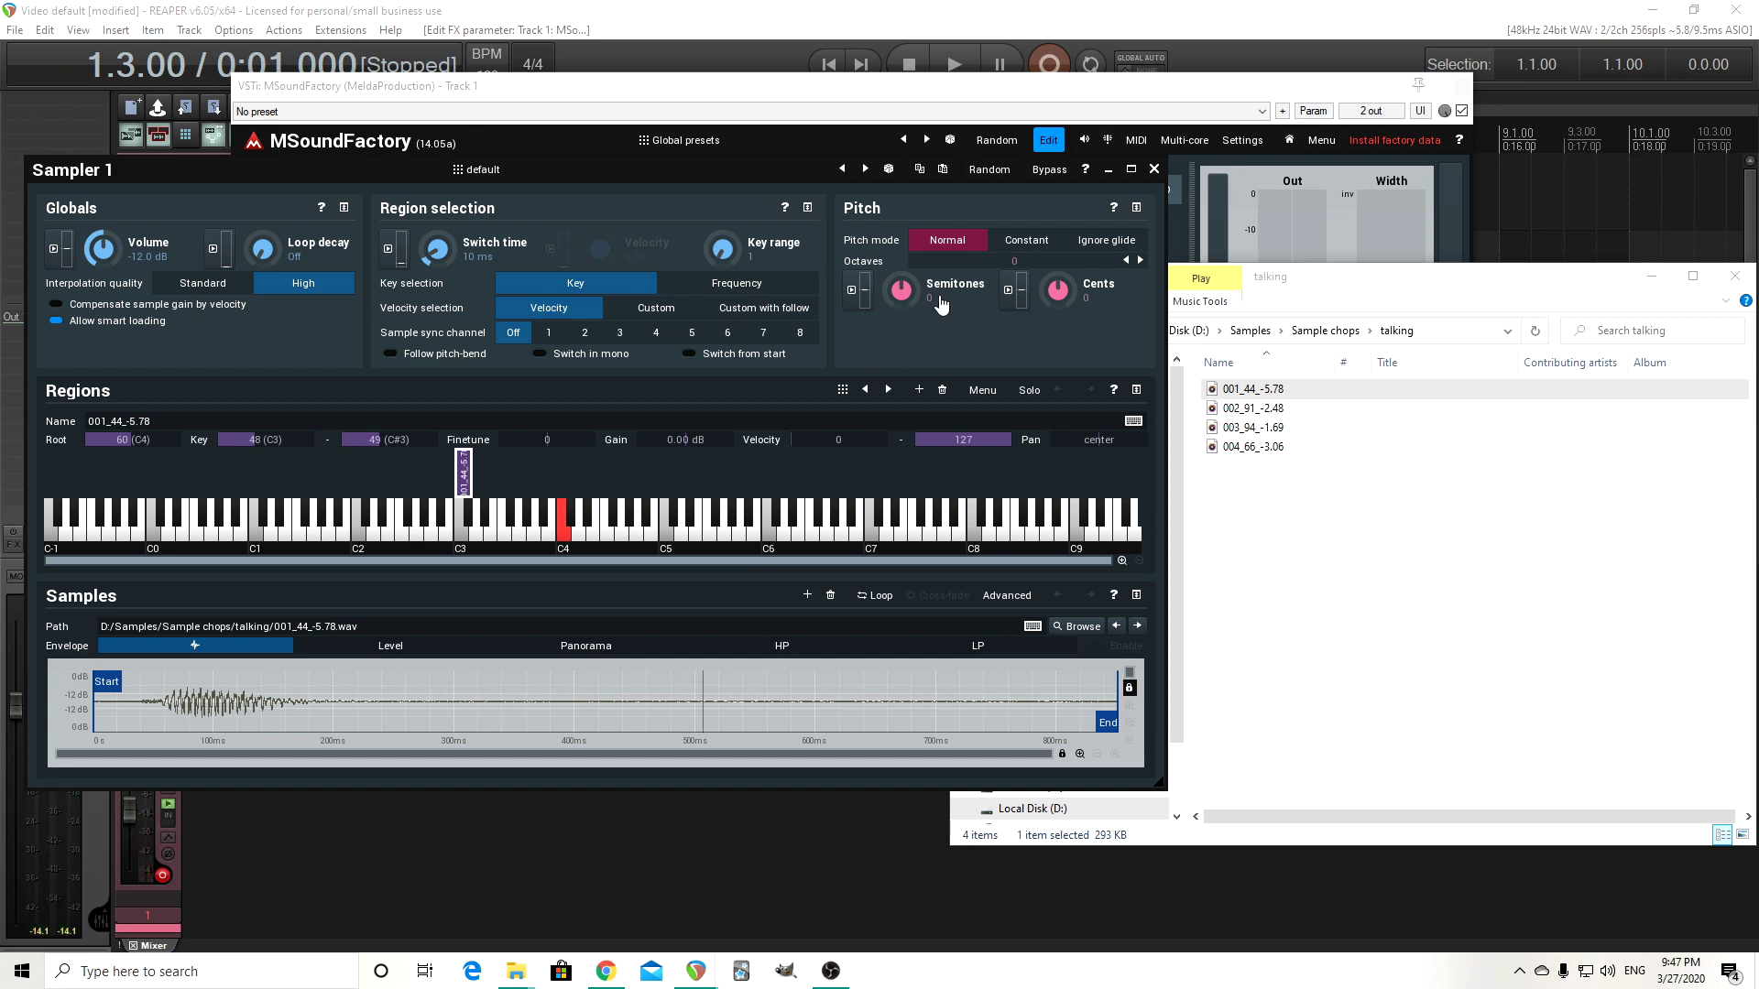
{"action": "left_click", "coordinate": [1028, 241]}
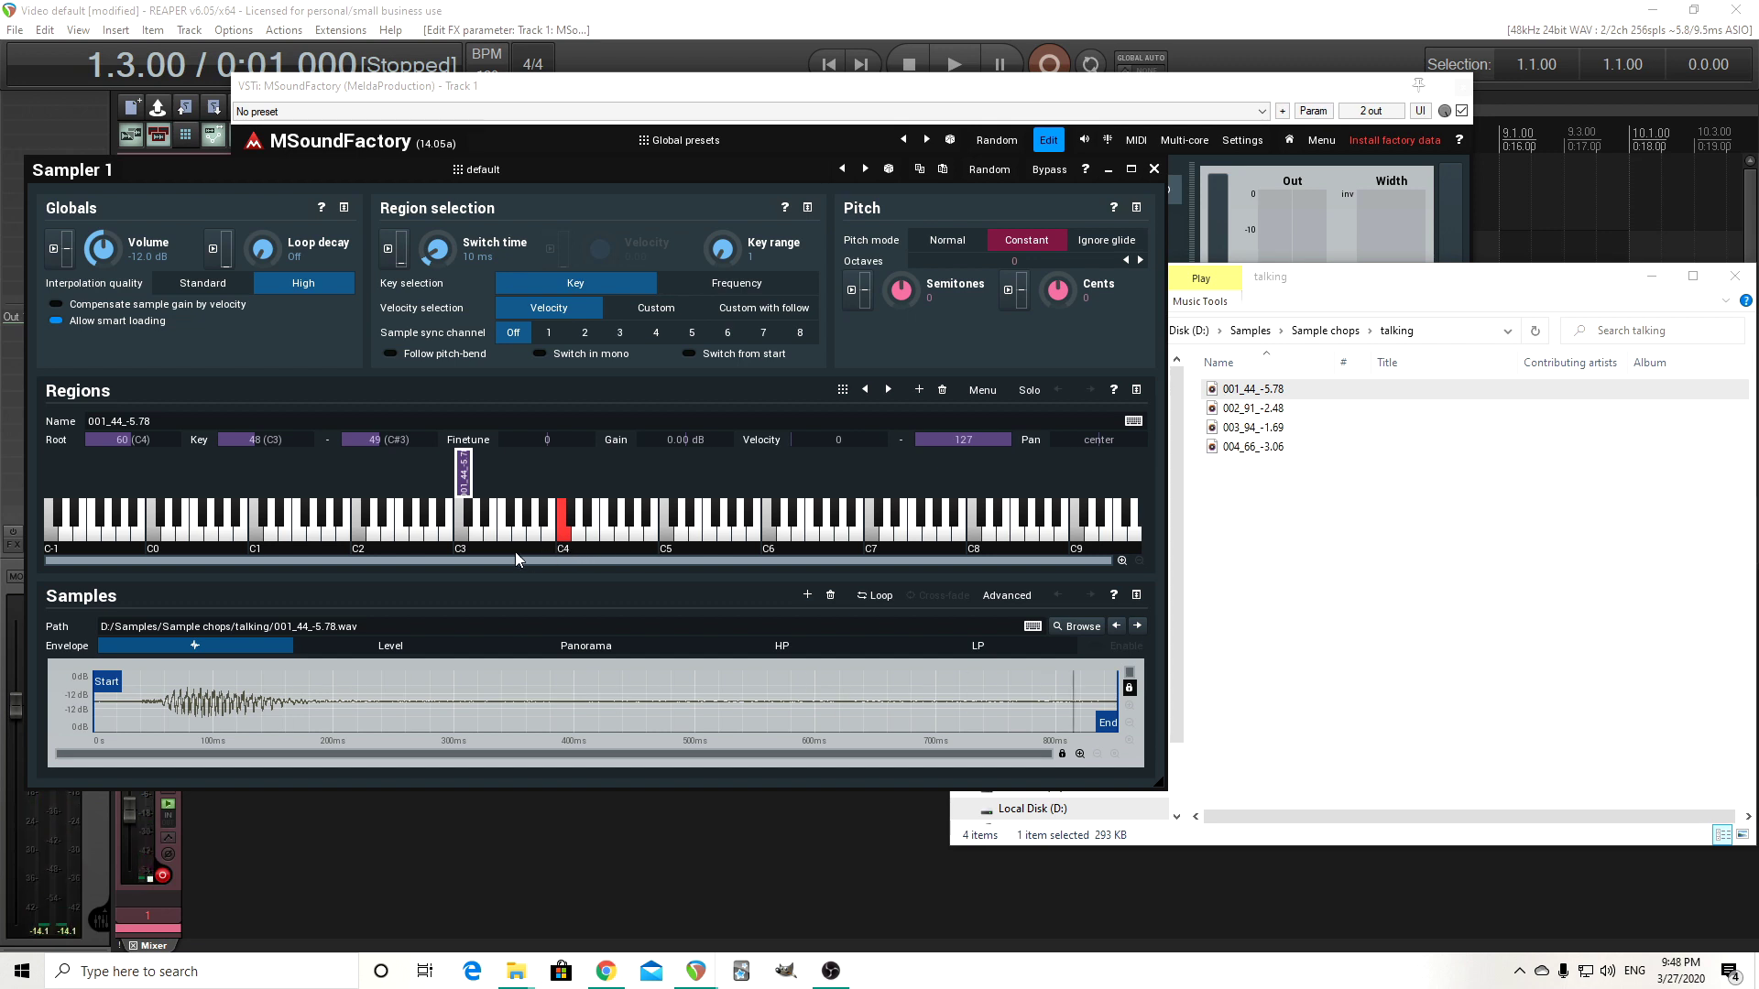
Set the C3–C#3 region's root note to C3 (48) and audition the chop on several keys.
{"action": "left_click", "coordinate": [463, 539]}
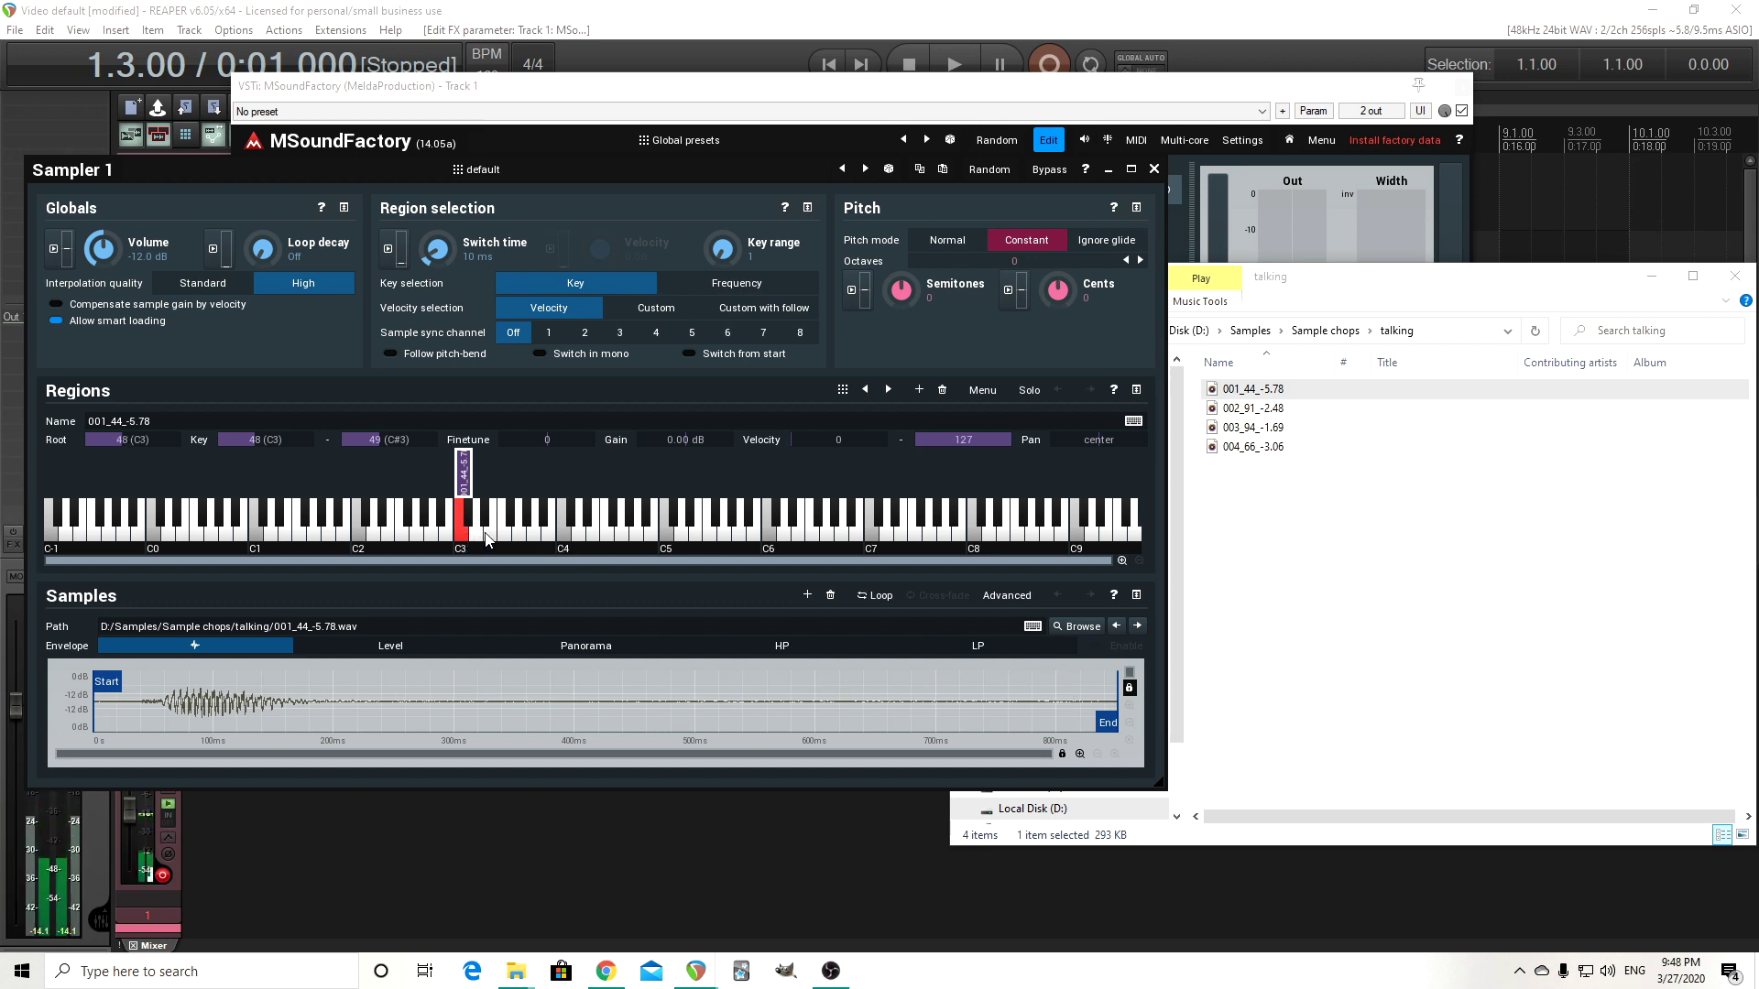
{"action": "left_click", "coordinate": [717, 522]}
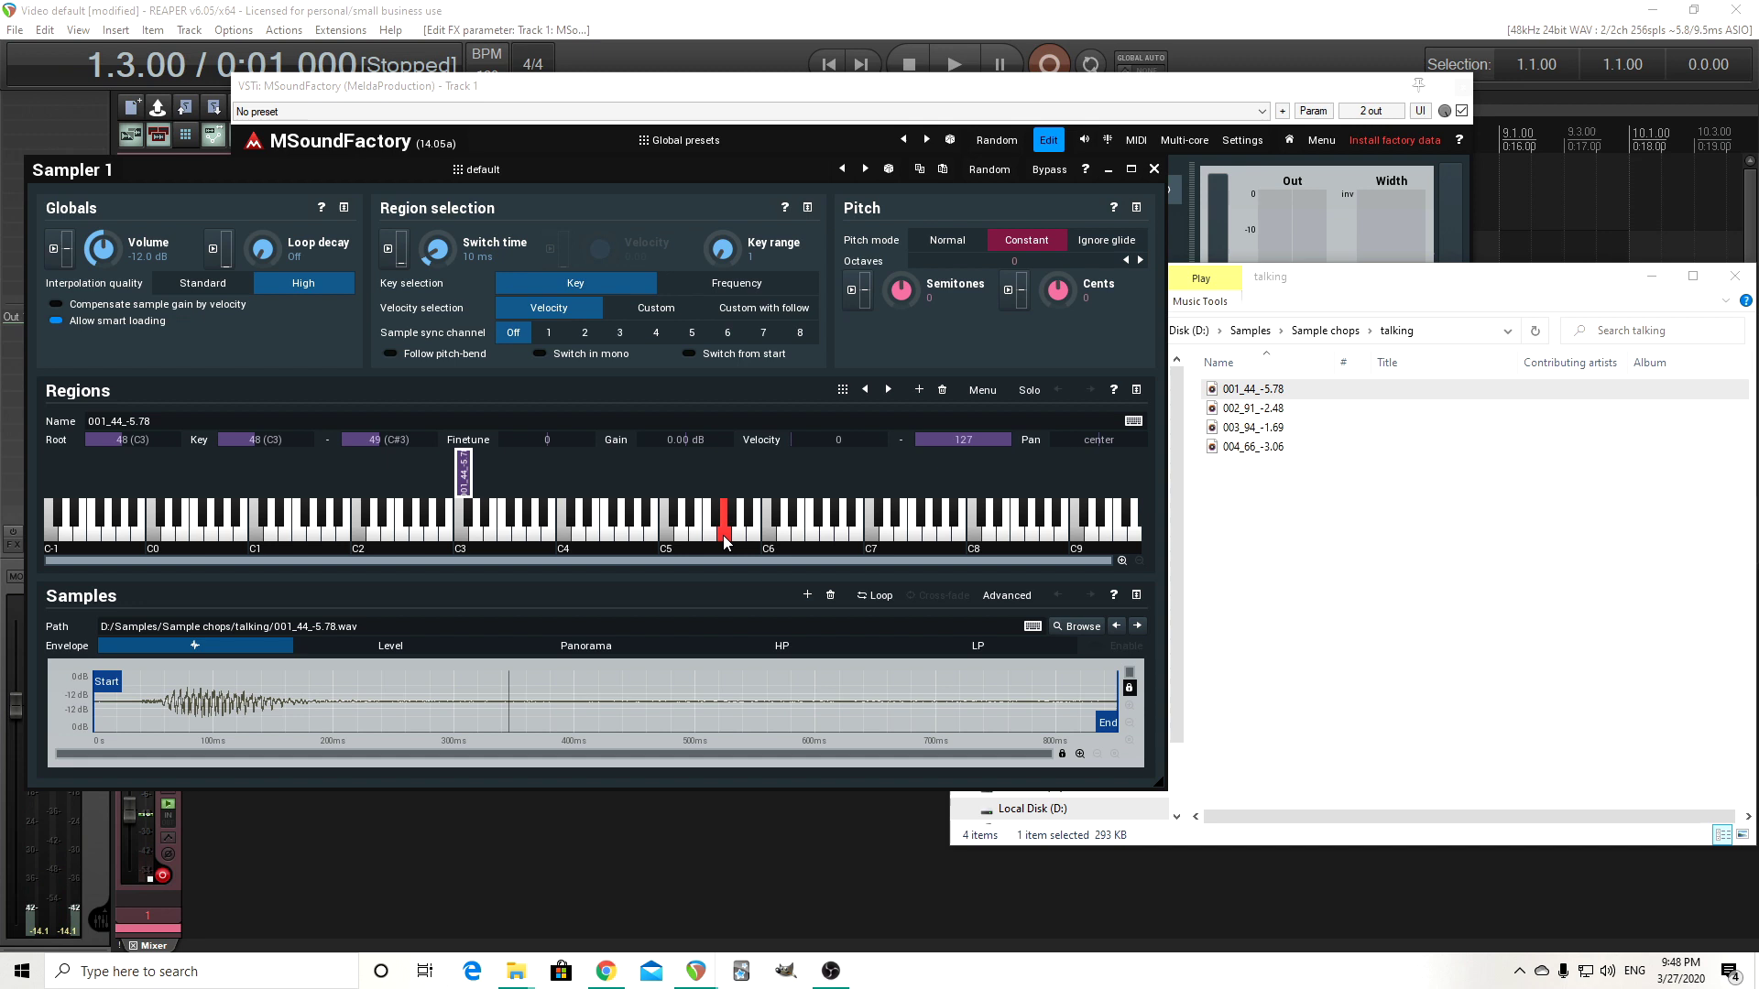
{"action": "left_click", "coordinate": [723, 535]}
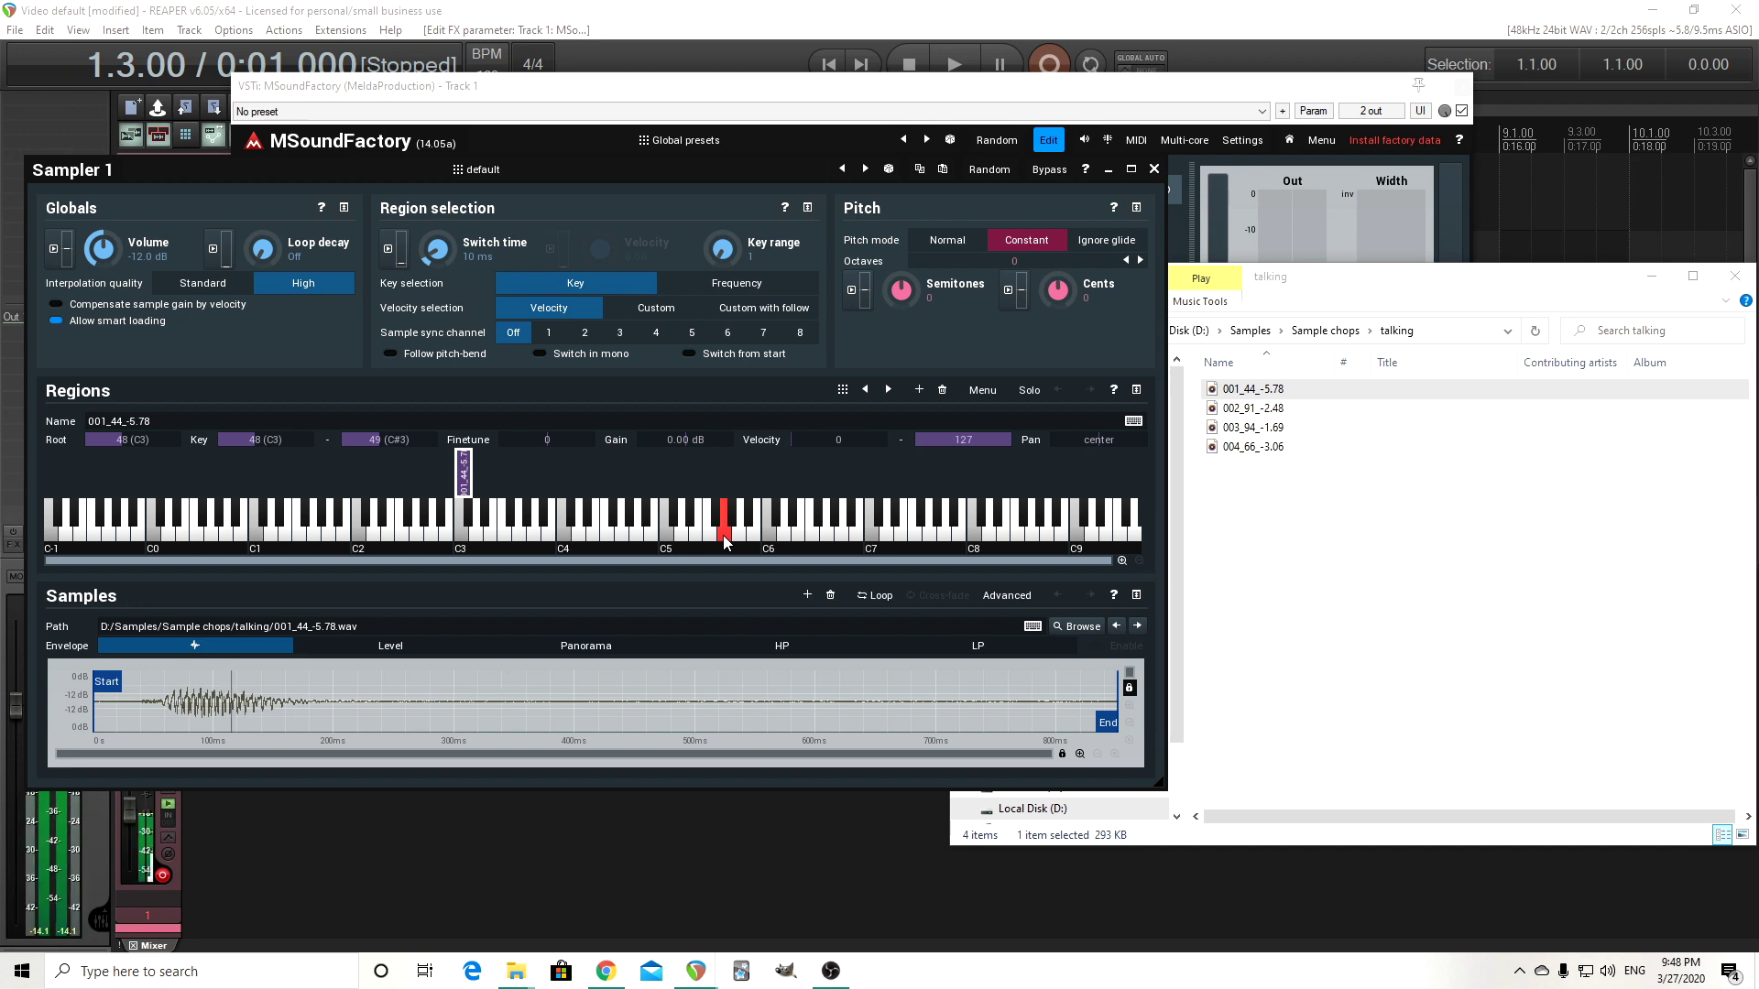
{"action": "left_click", "coordinate": [613, 521]}
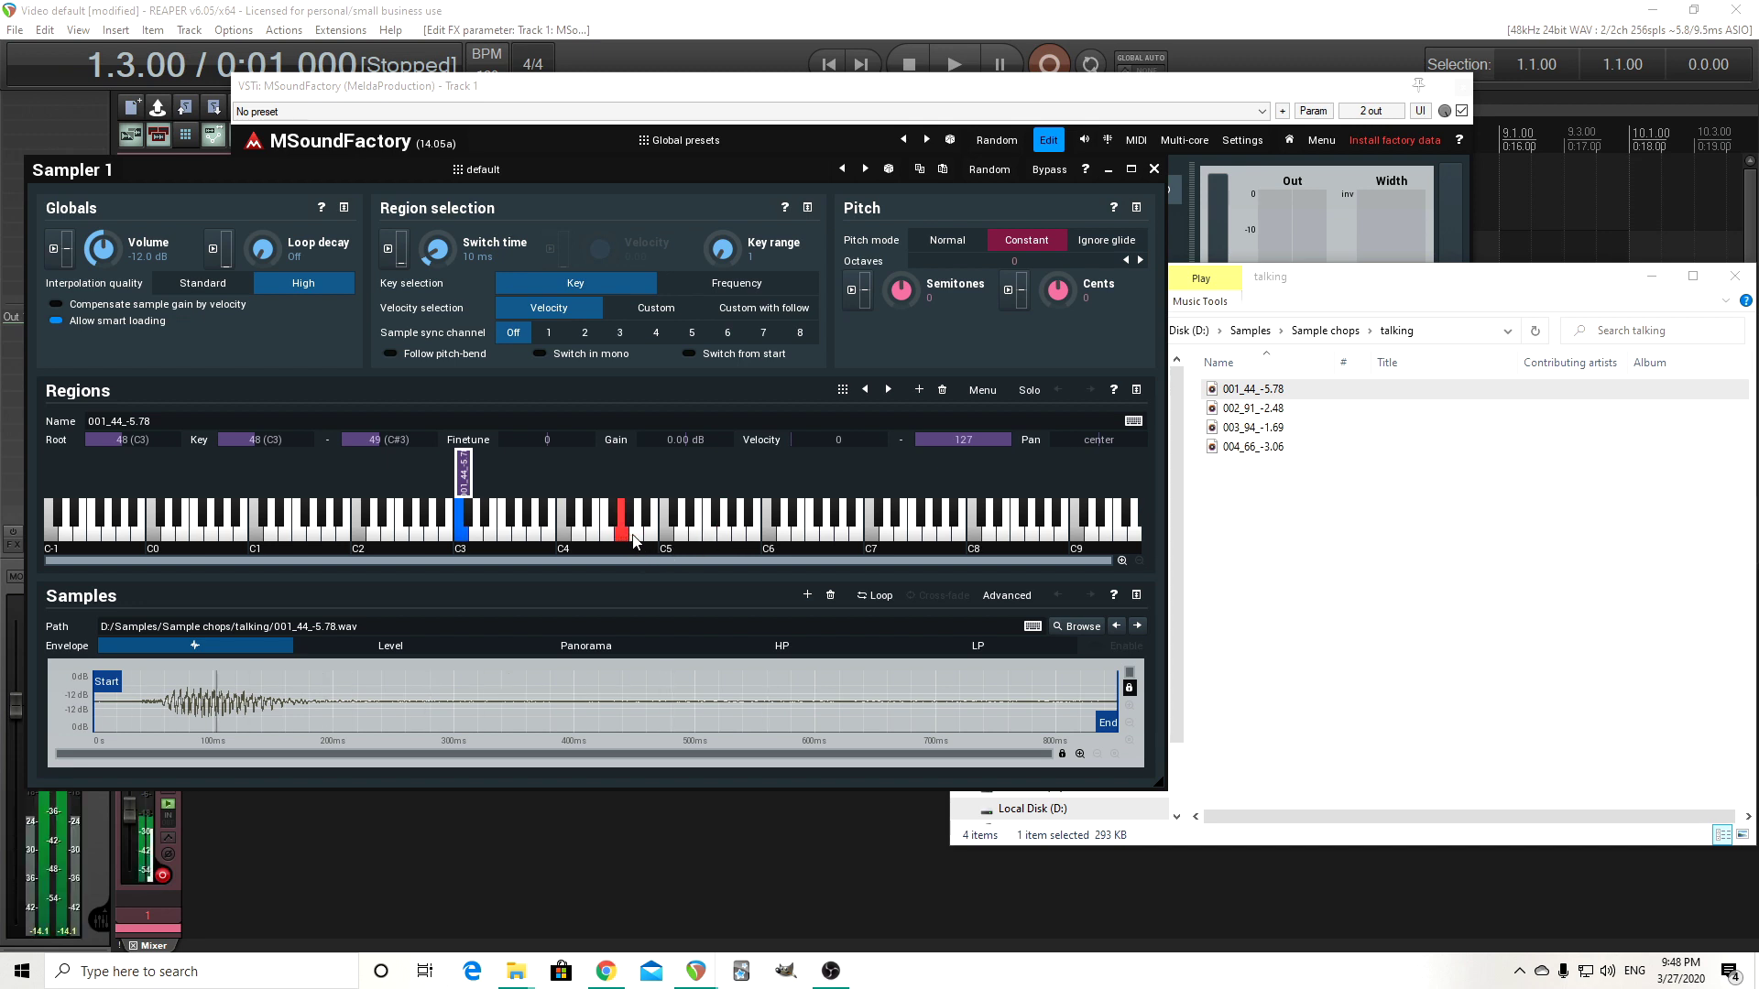
{"action": "left_click", "coordinate": [638, 539]}
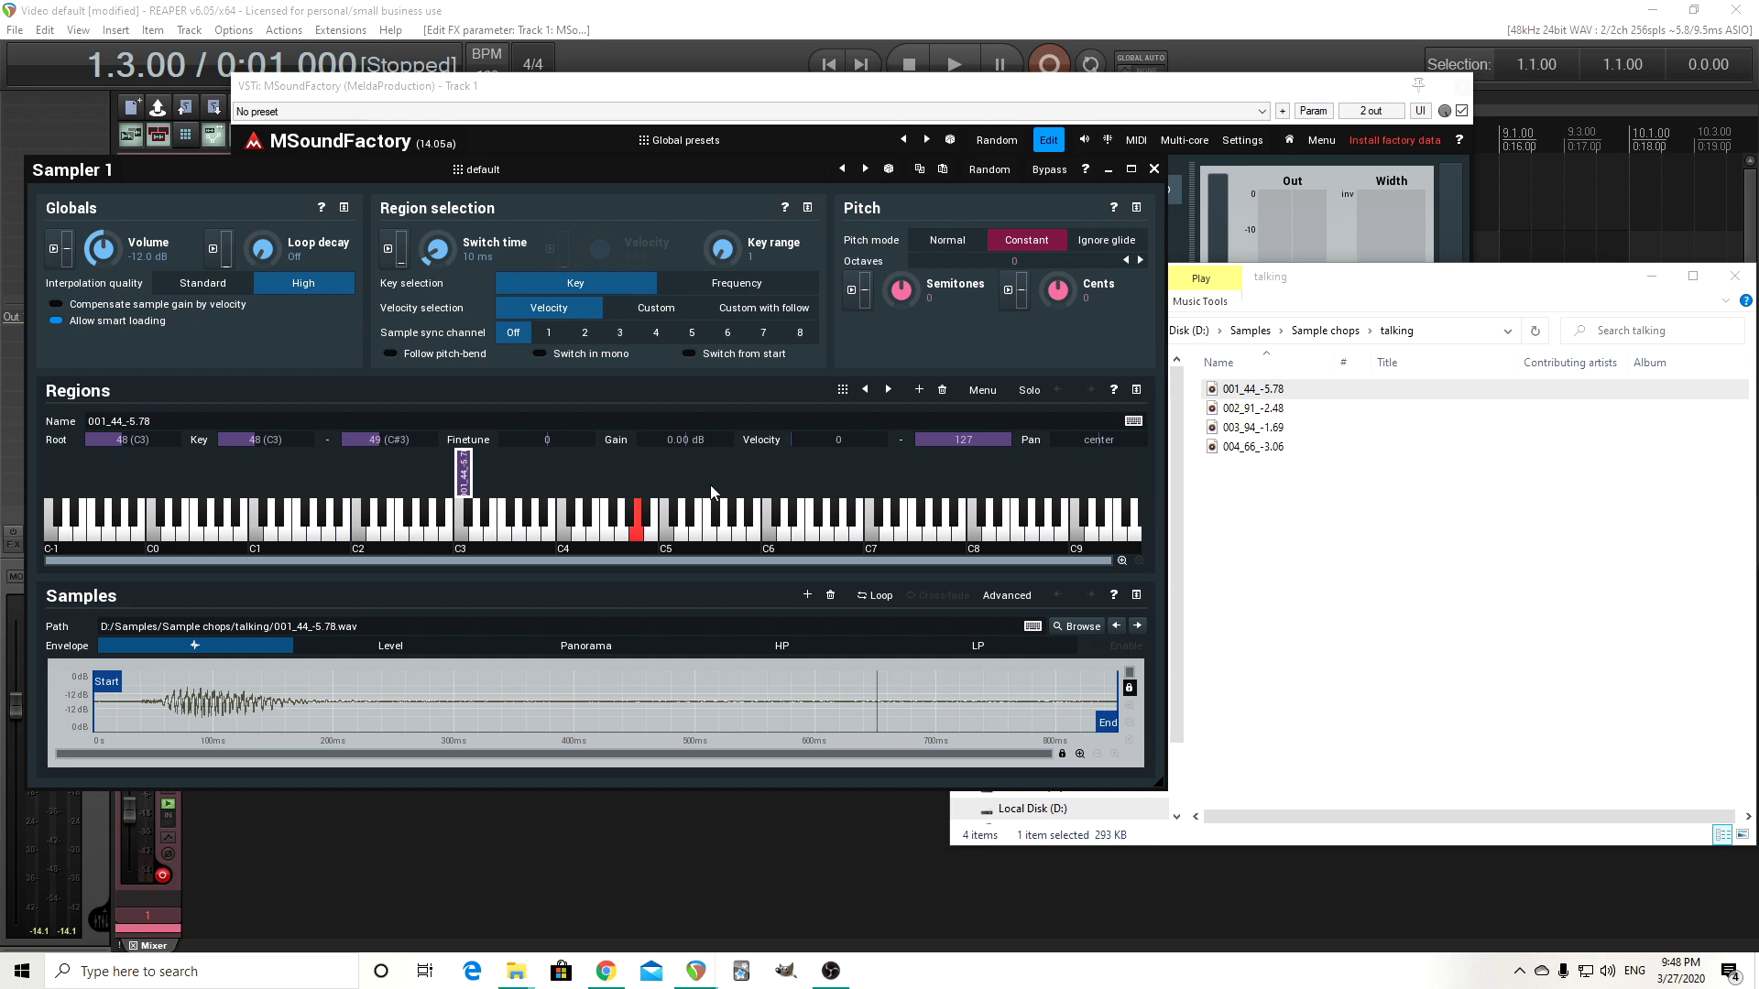
Add a region spanning D3–D#3, import chop 002_91_-2.48 into it, and audition it.
{"action": "left_click", "coordinate": [919, 391]}
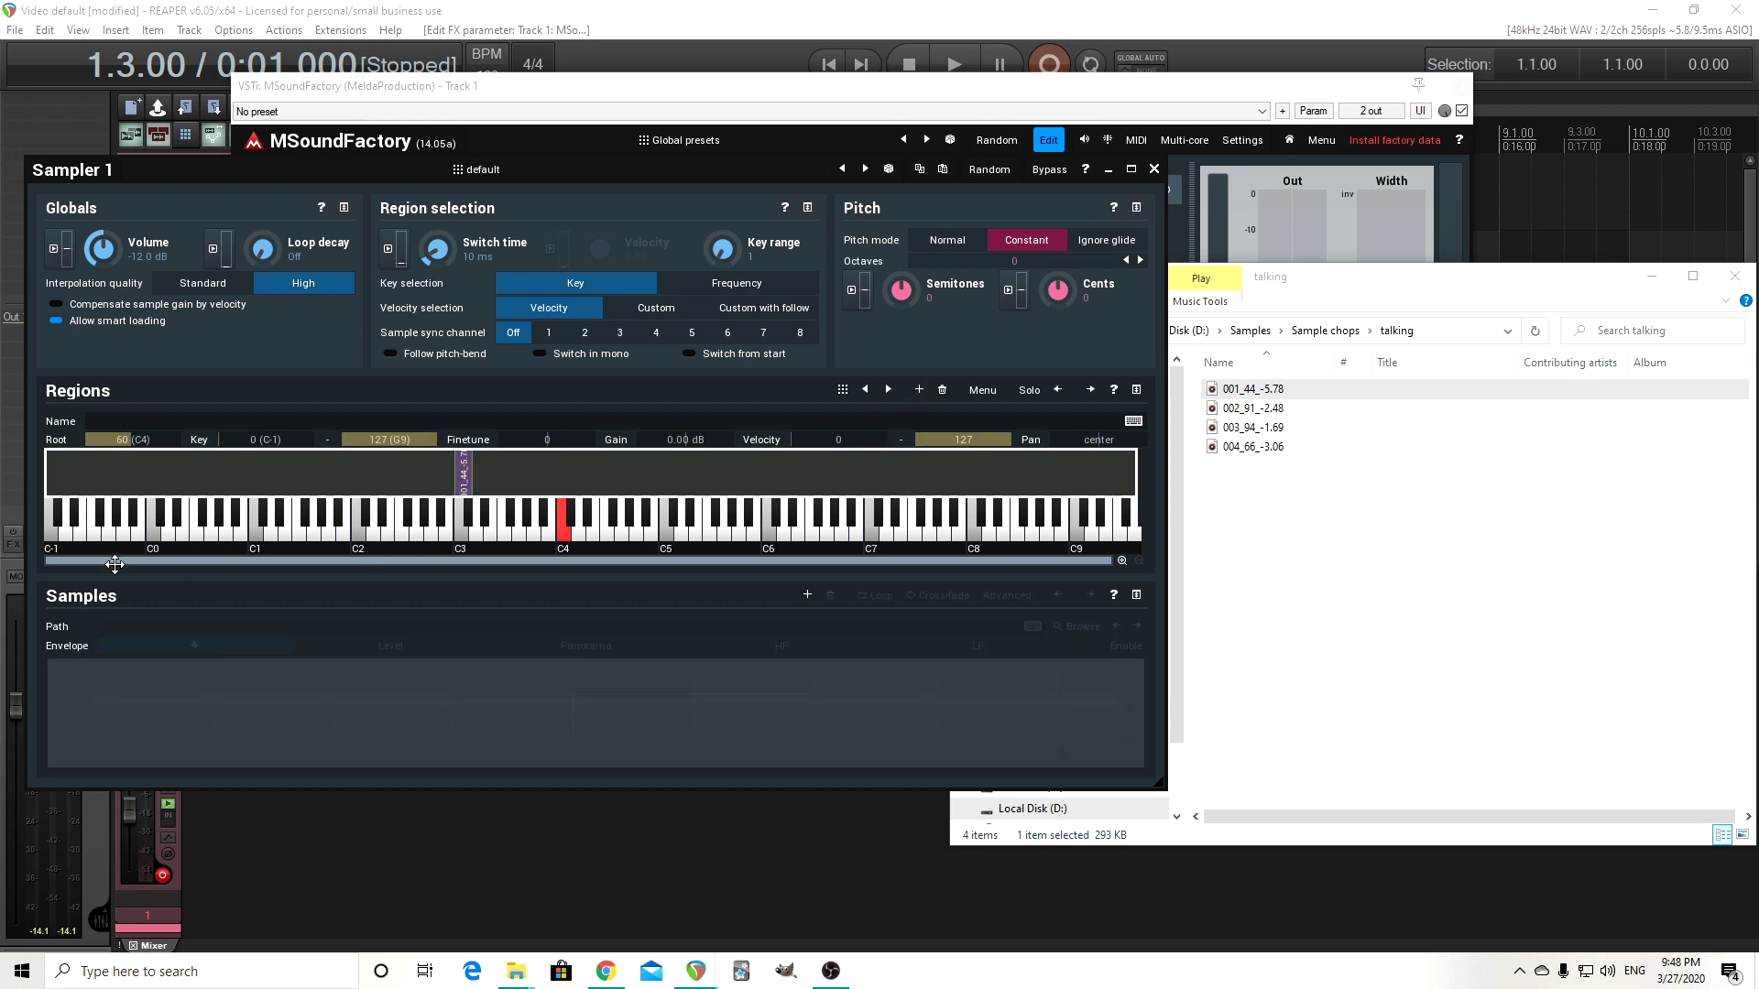
{"action": "left_click_drag", "start_coordinate": [57, 477], "coordinate": [474, 478]}
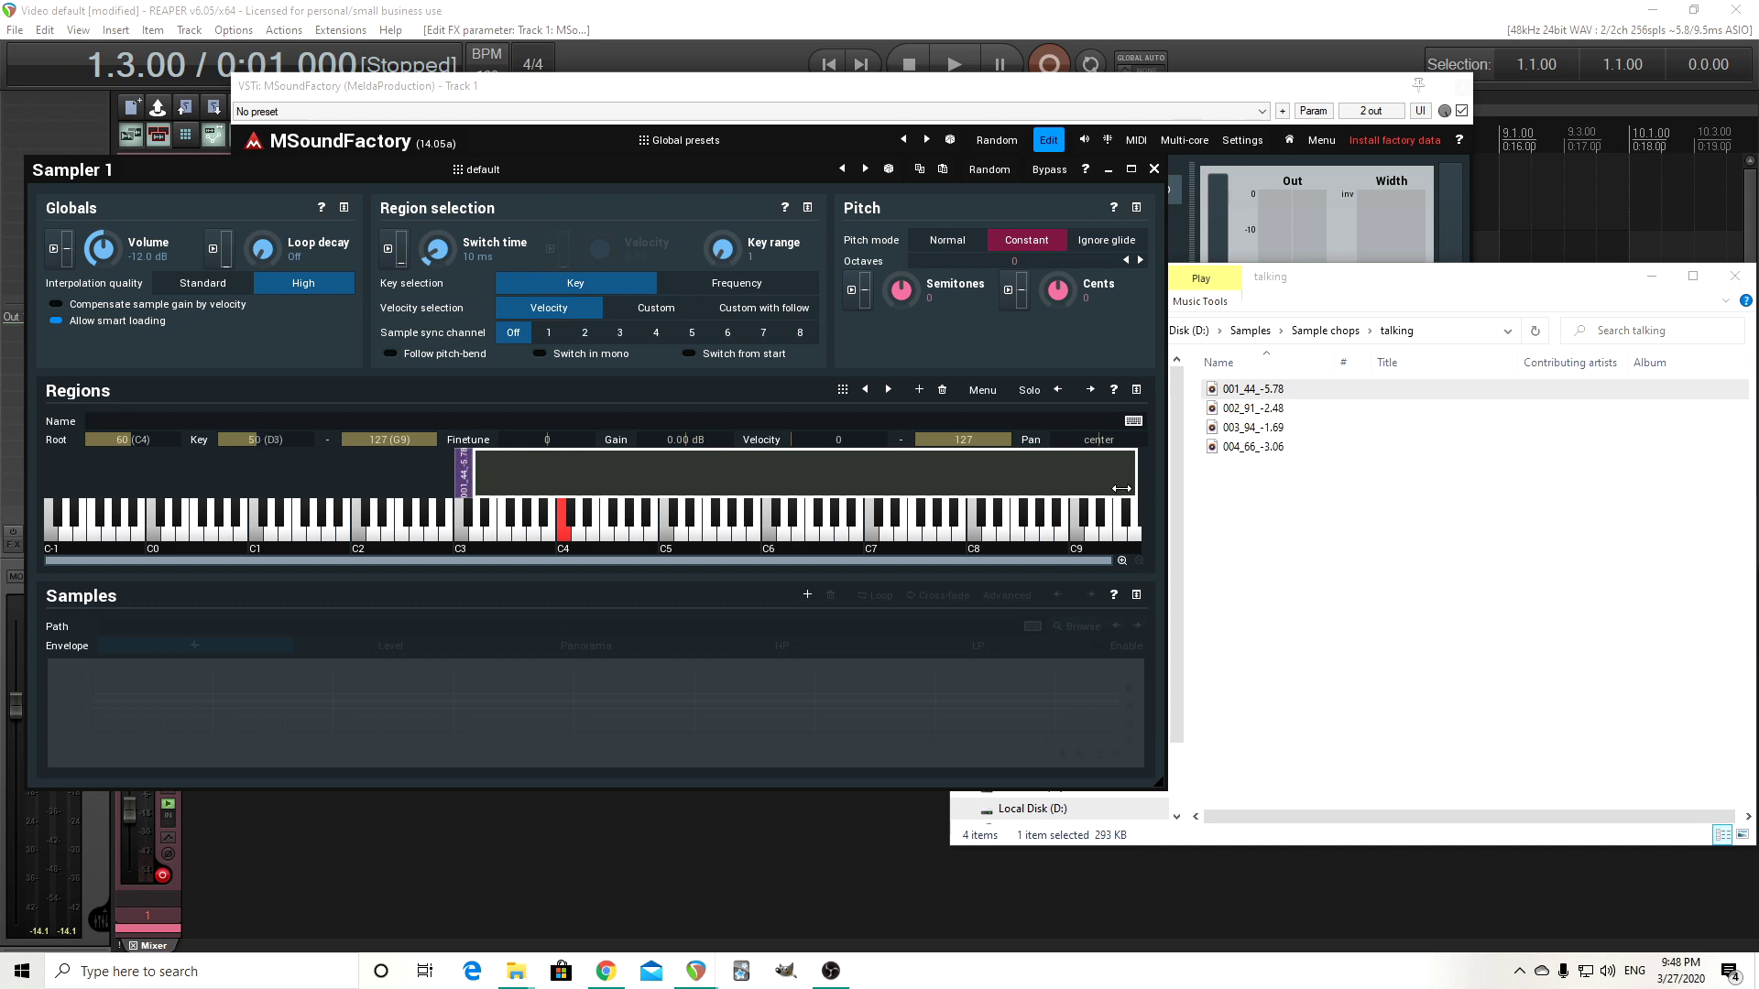
{"action": "left_click_drag", "start_coordinate": [1136, 486], "coordinate": [485, 487]}
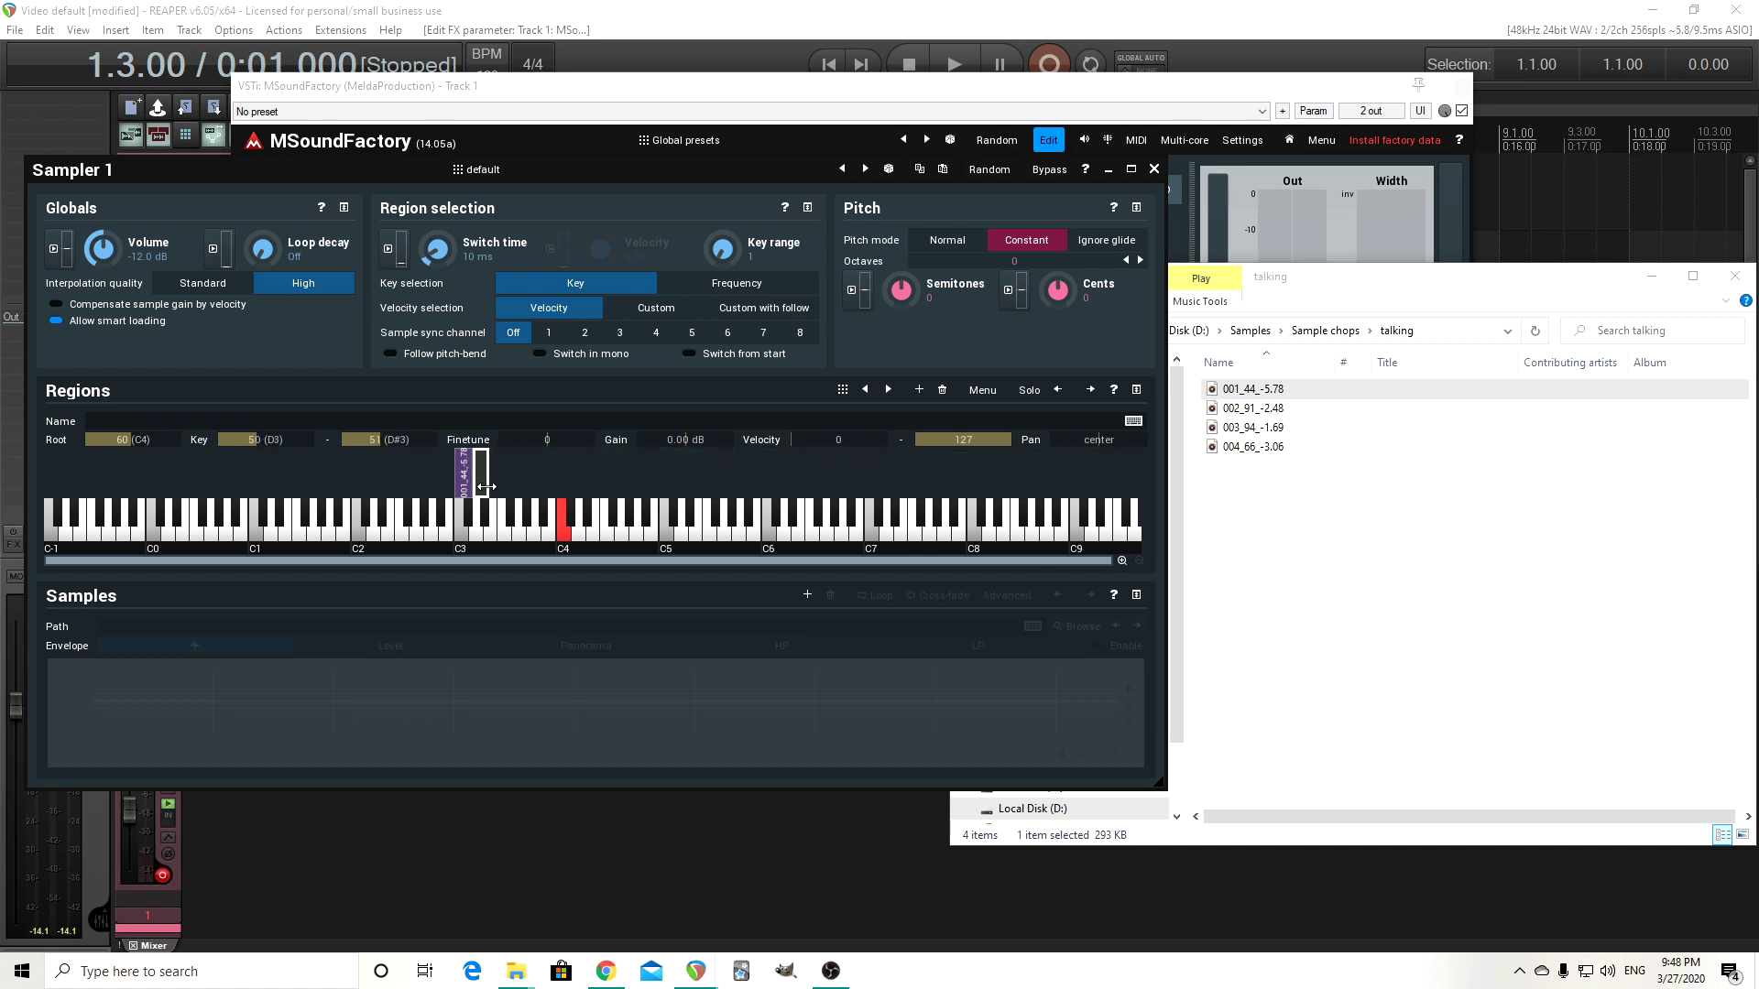
{"action": "left_click_drag", "start_coordinate": [1255, 408], "coordinate": [502, 466]}
{"action": "left_click", "coordinate": [769, 550]}
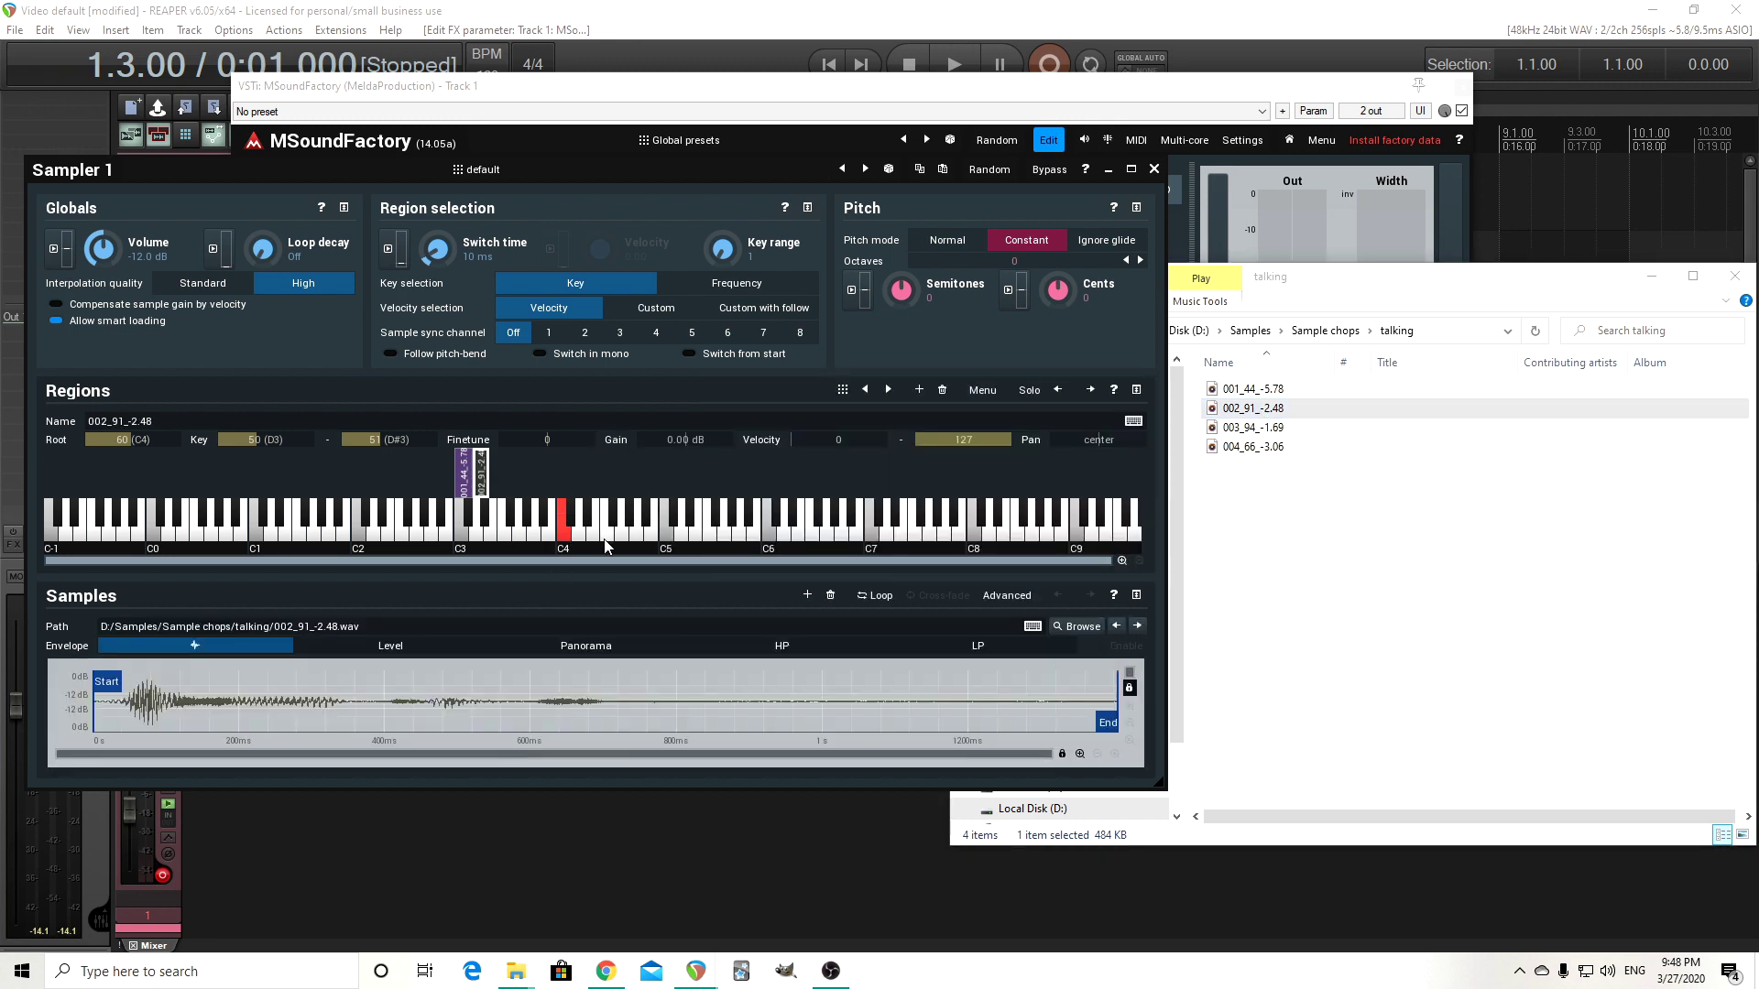
{"action": "left_click", "coordinate": [636, 530]}
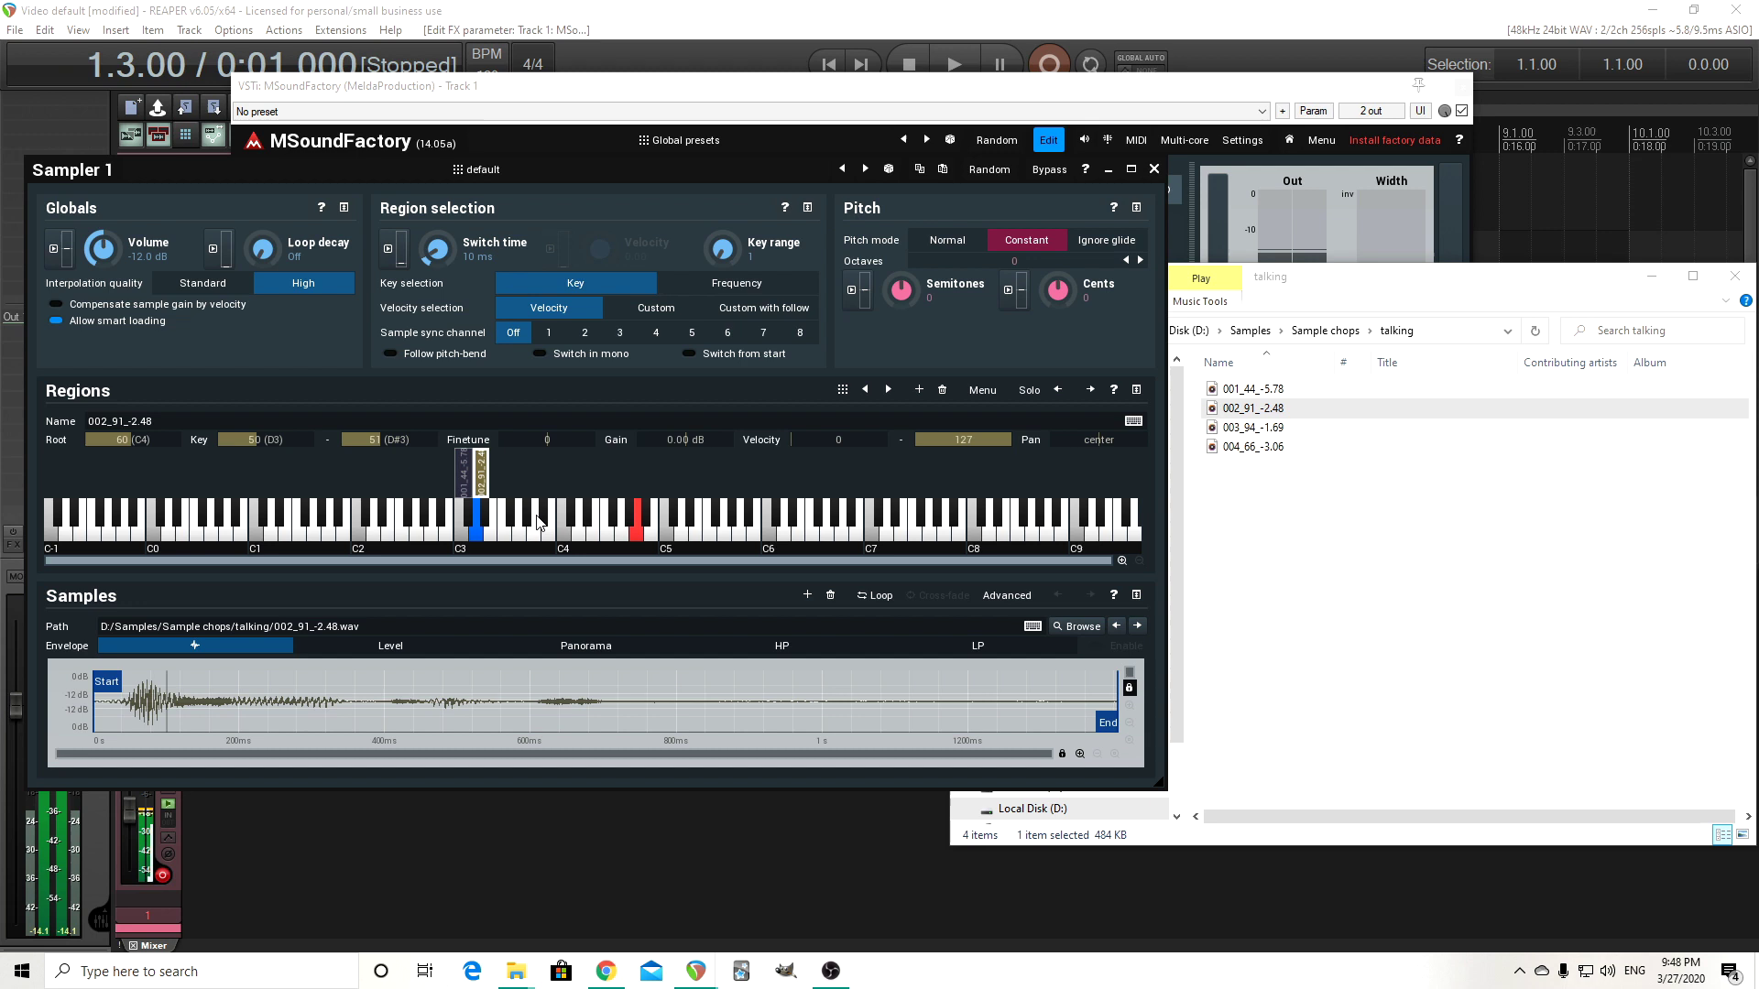
Add a third region narrowed to the single key E3.
{"action": "left_click", "coordinate": [920, 390]}
{"action": "left_click_drag", "start_coordinate": [46, 456], "coordinate": [492, 453]}
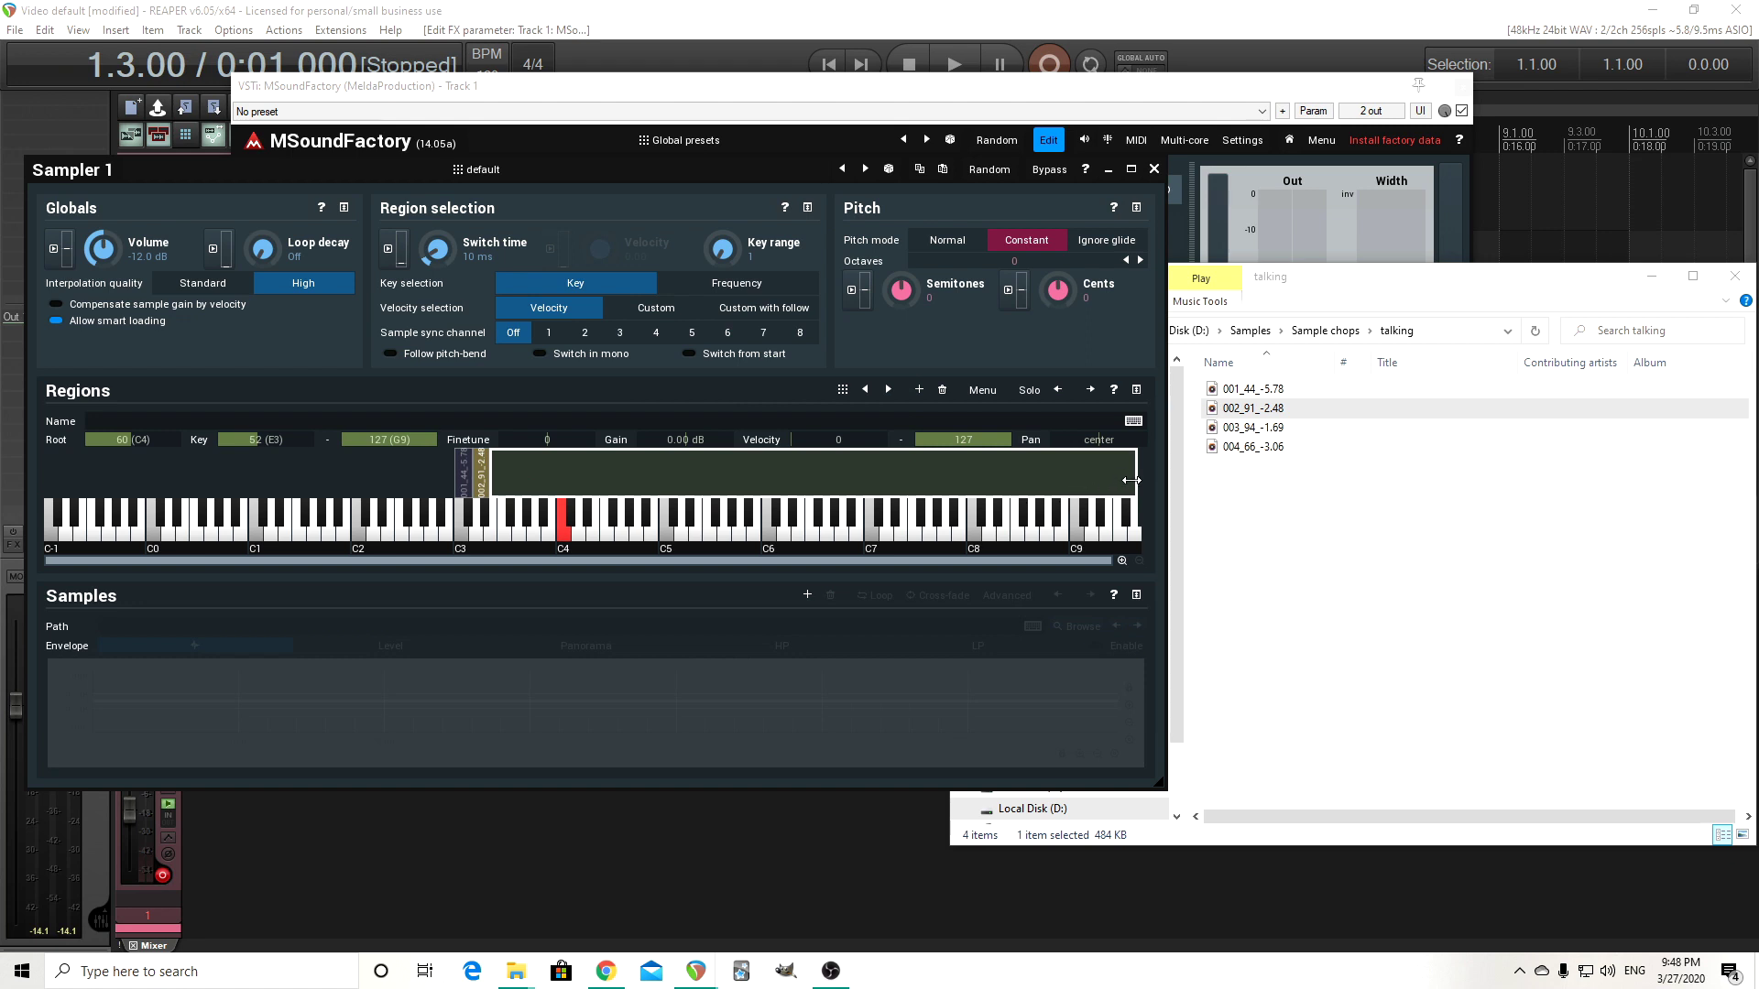
{"action": "left_click_drag", "start_coordinate": [1132, 480], "coordinate": [501, 449]}
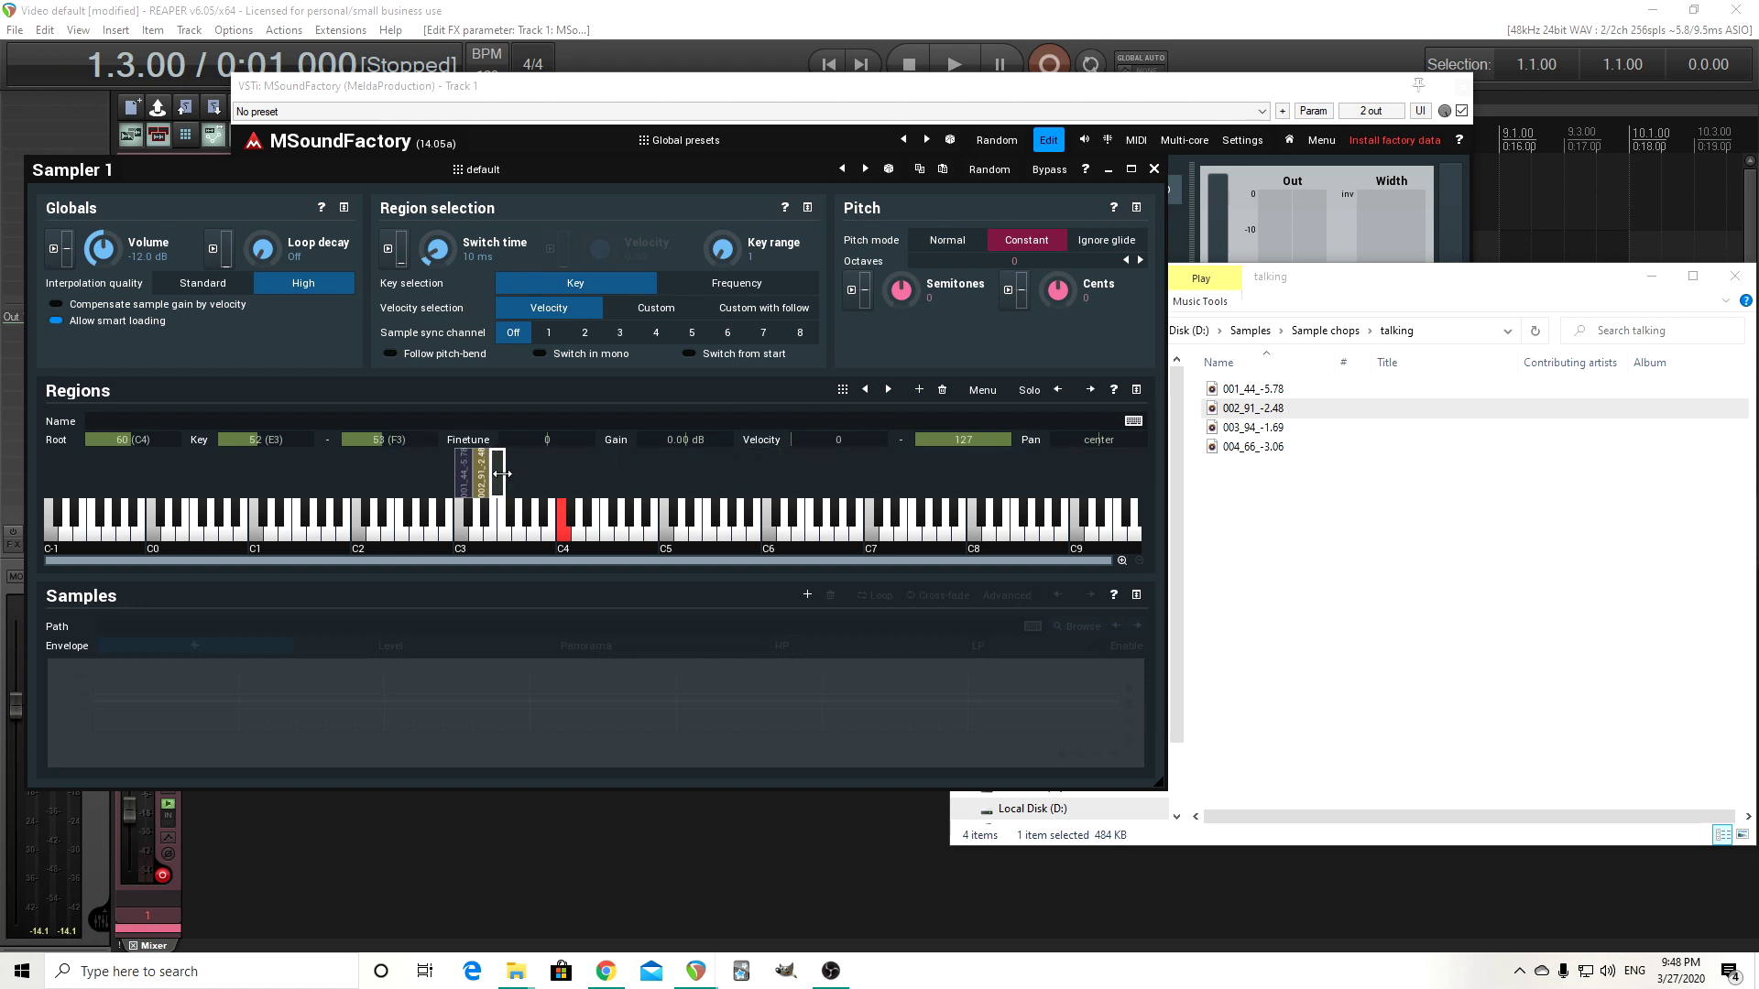
{"action": "left_click_drag", "start_coordinate": [496, 474], "coordinate": [490, 474]}
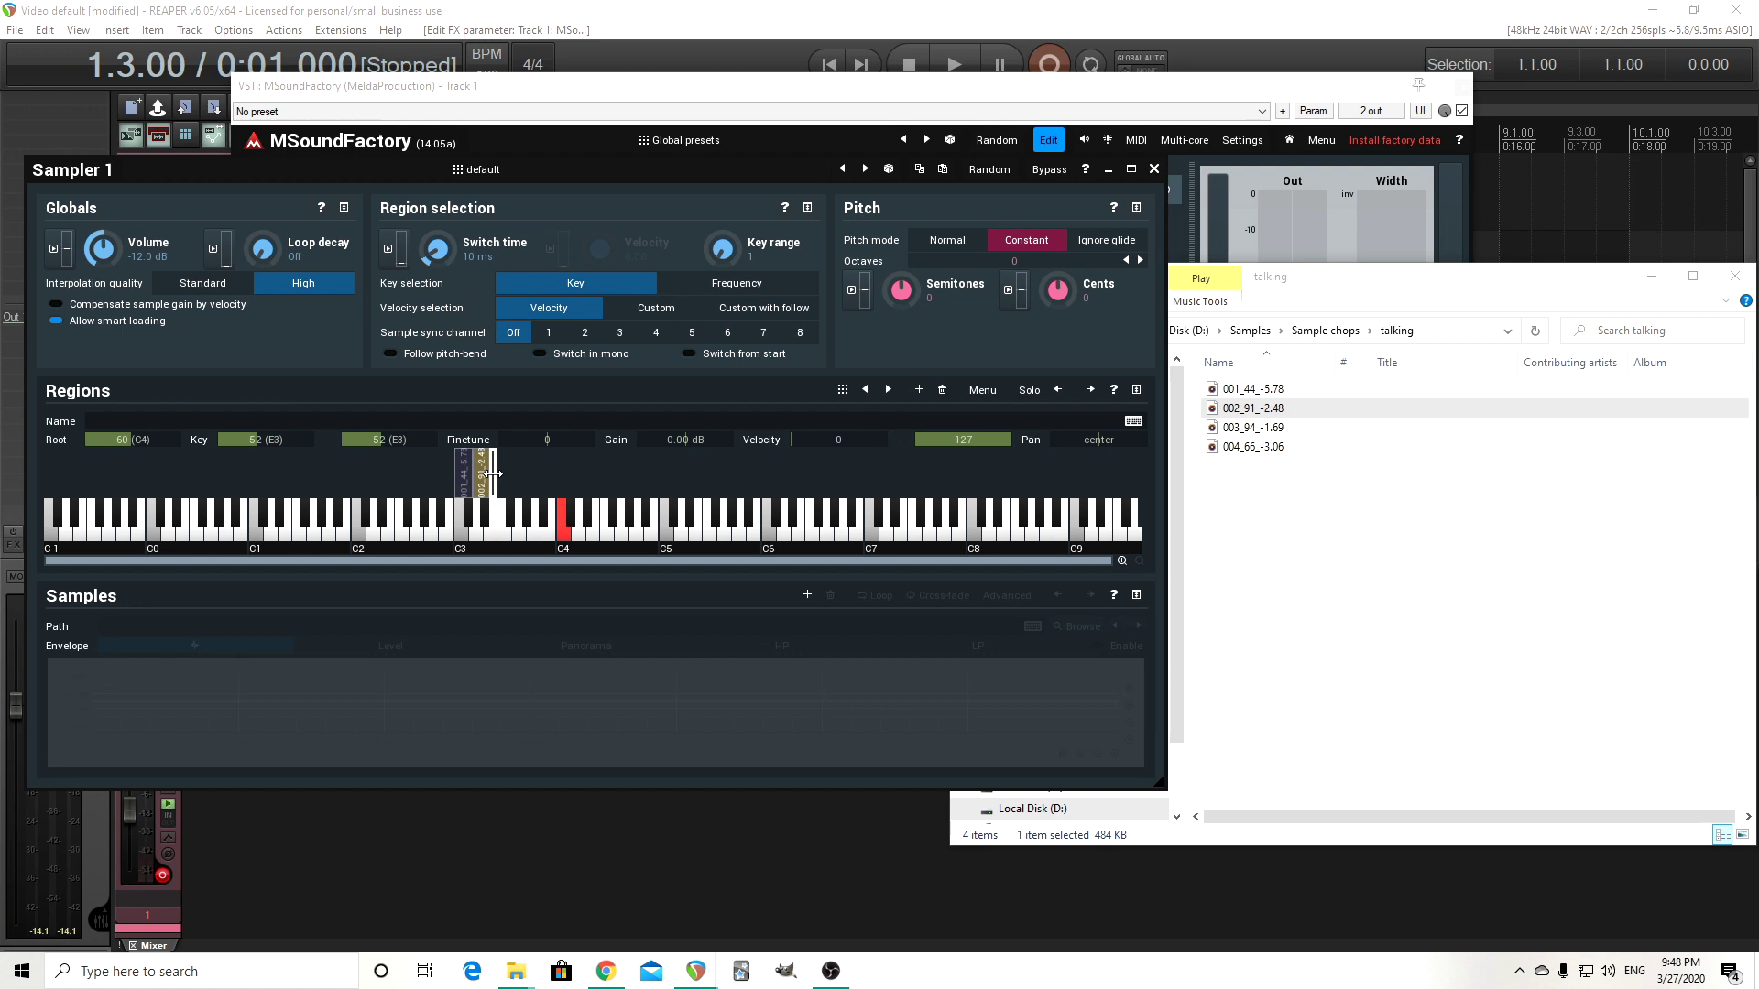
Import chop 003_94_-1.69 into the E3 region and audition it.
{"action": "left_click", "coordinate": [1259, 428]}
{"action": "left_click_drag", "start_coordinate": [516, 474], "coordinate": [502, 466]}
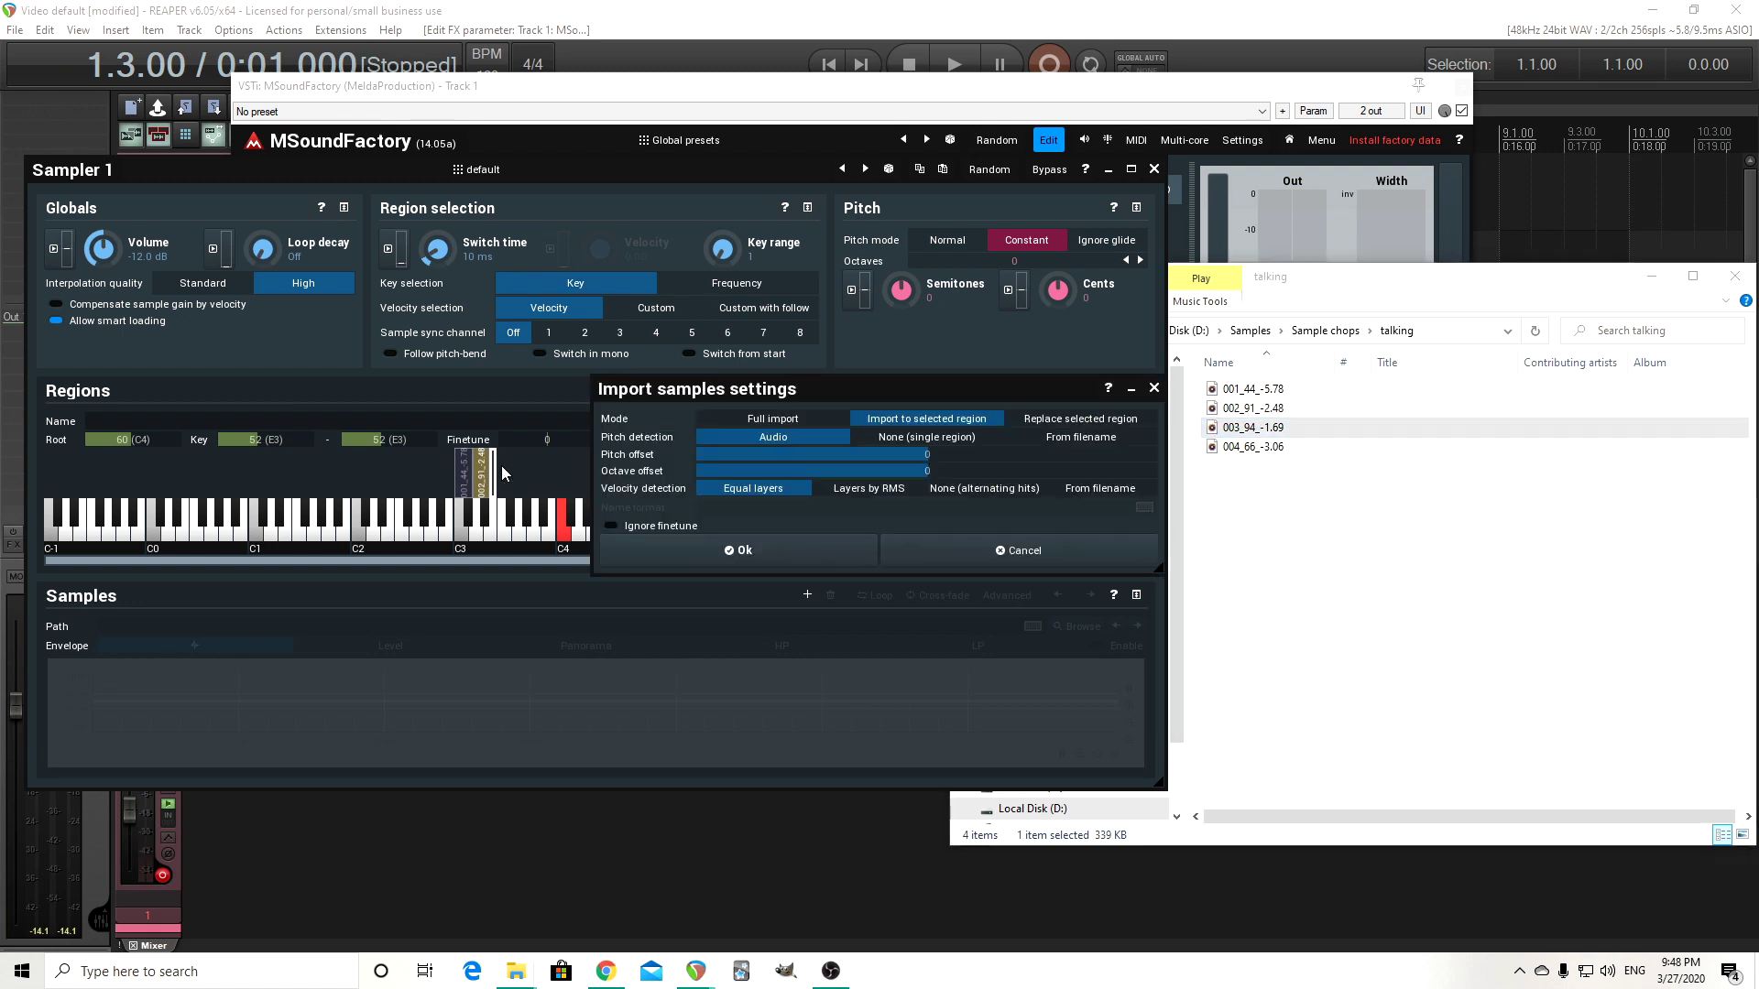
{"action": "left_click", "coordinate": [783, 552]}
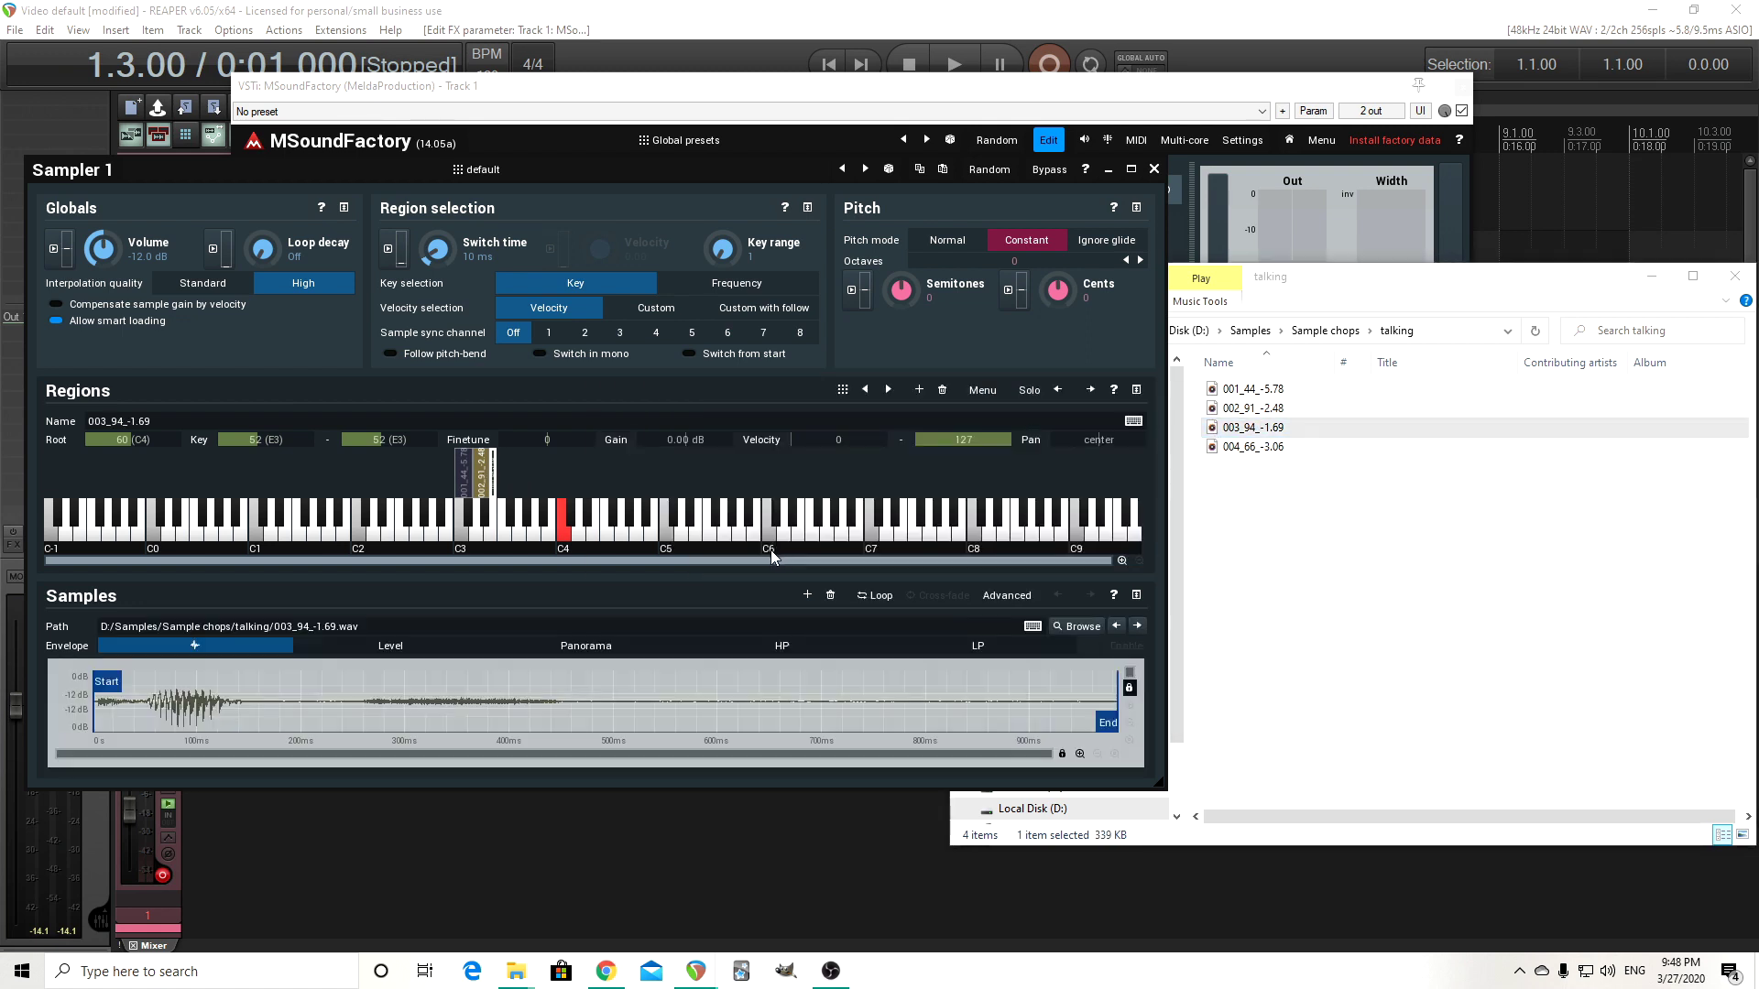
{"action": "left_click", "coordinate": [638, 520]}
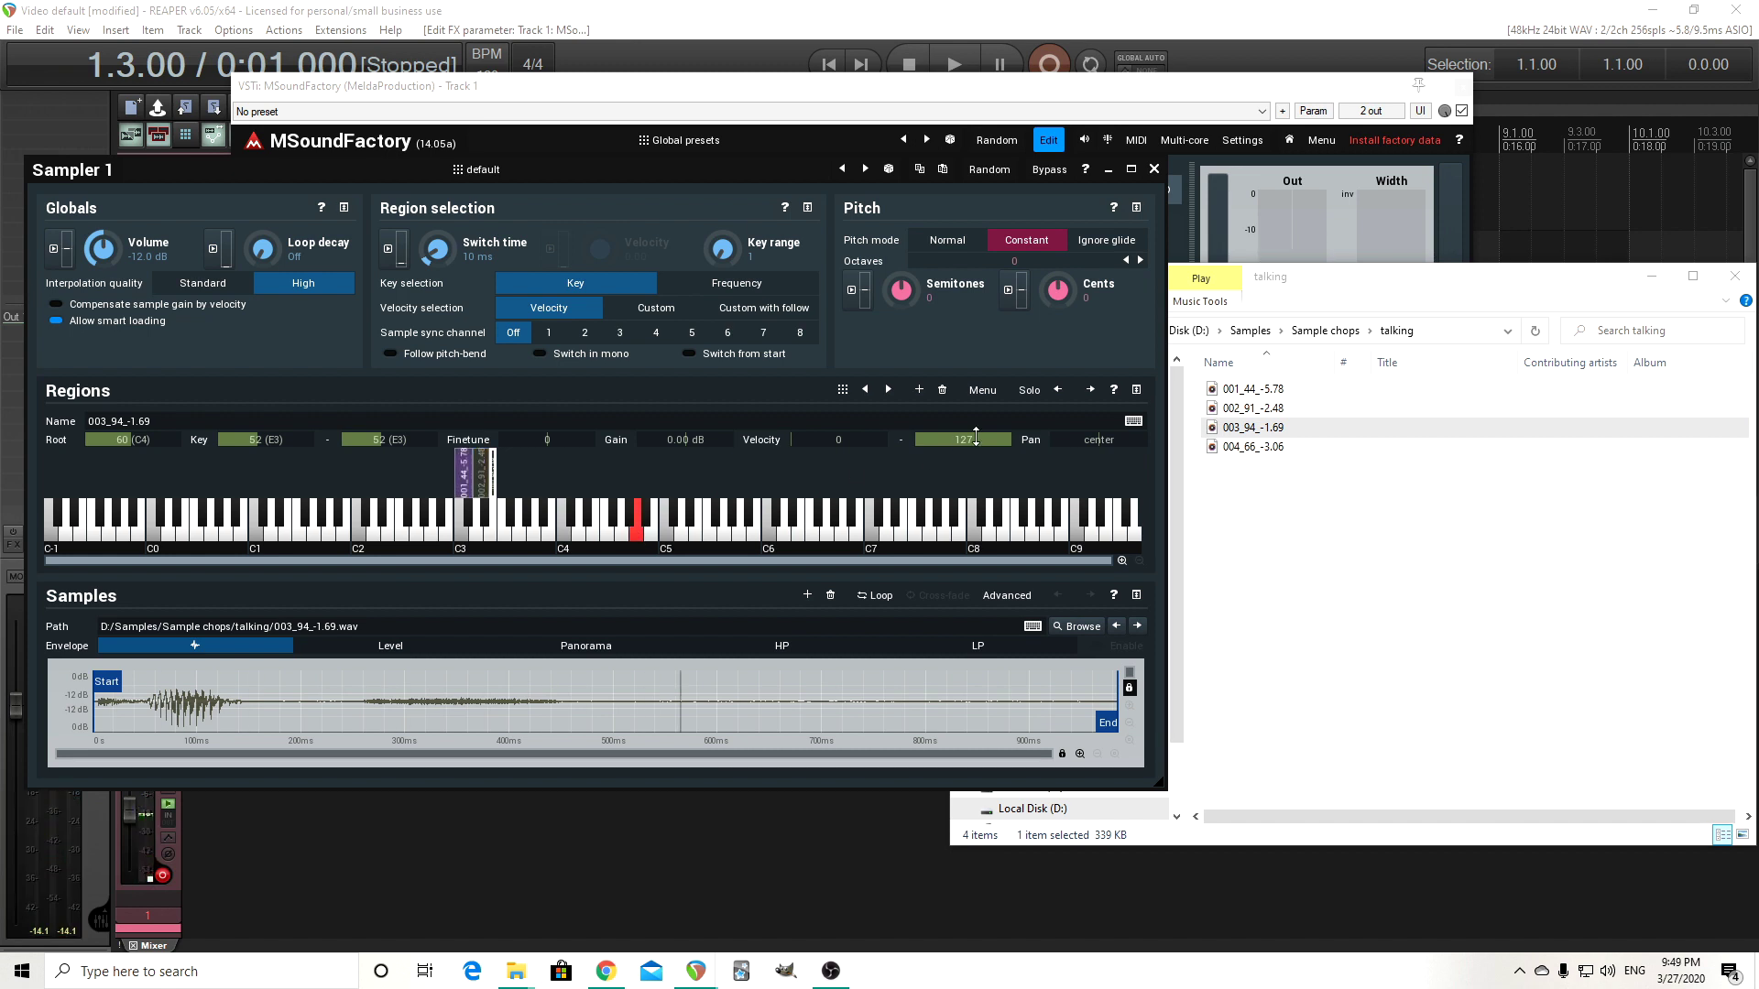
{"action": "left_click", "coordinate": [639, 521], "text": "ctrl"}
Add a fourth region on F3 and import chop 004_66_-3.06 into it.
{"action": "left_click", "coordinate": [919, 389]}
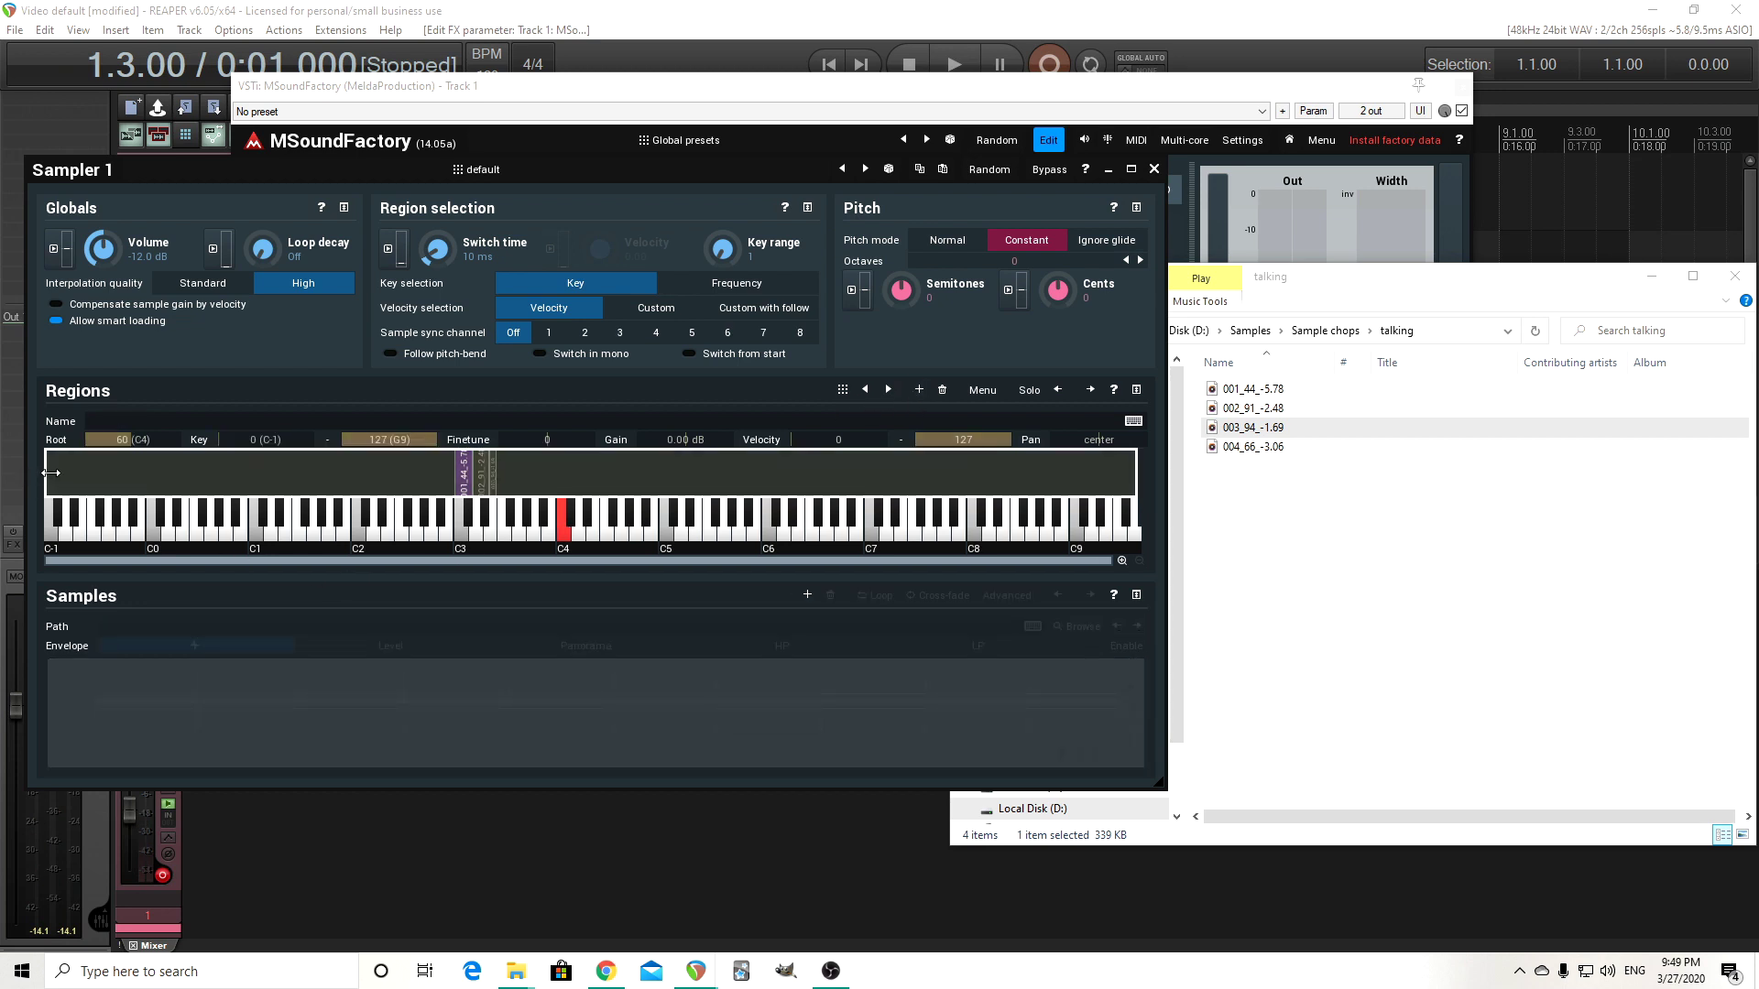
{"action": "left_click_drag", "start_coordinate": [51, 473], "coordinate": [500, 472]}
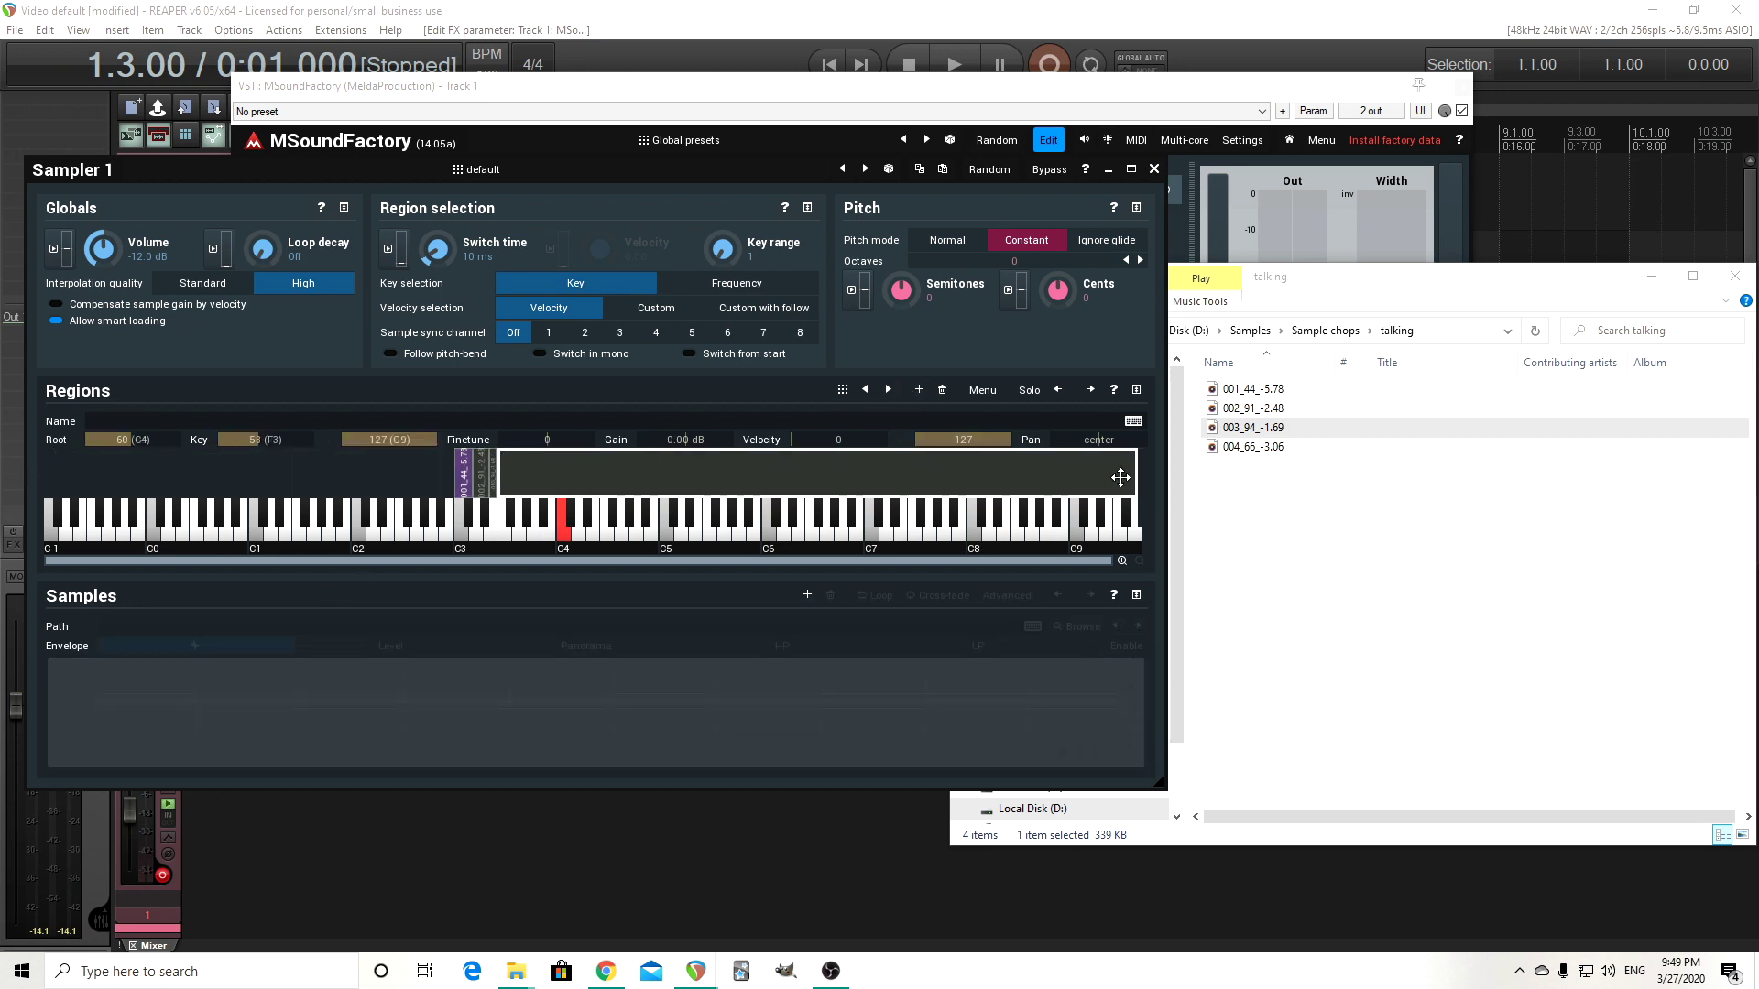
{"action": "left_click_drag", "start_coordinate": [1101, 482], "coordinate": [503, 472]}
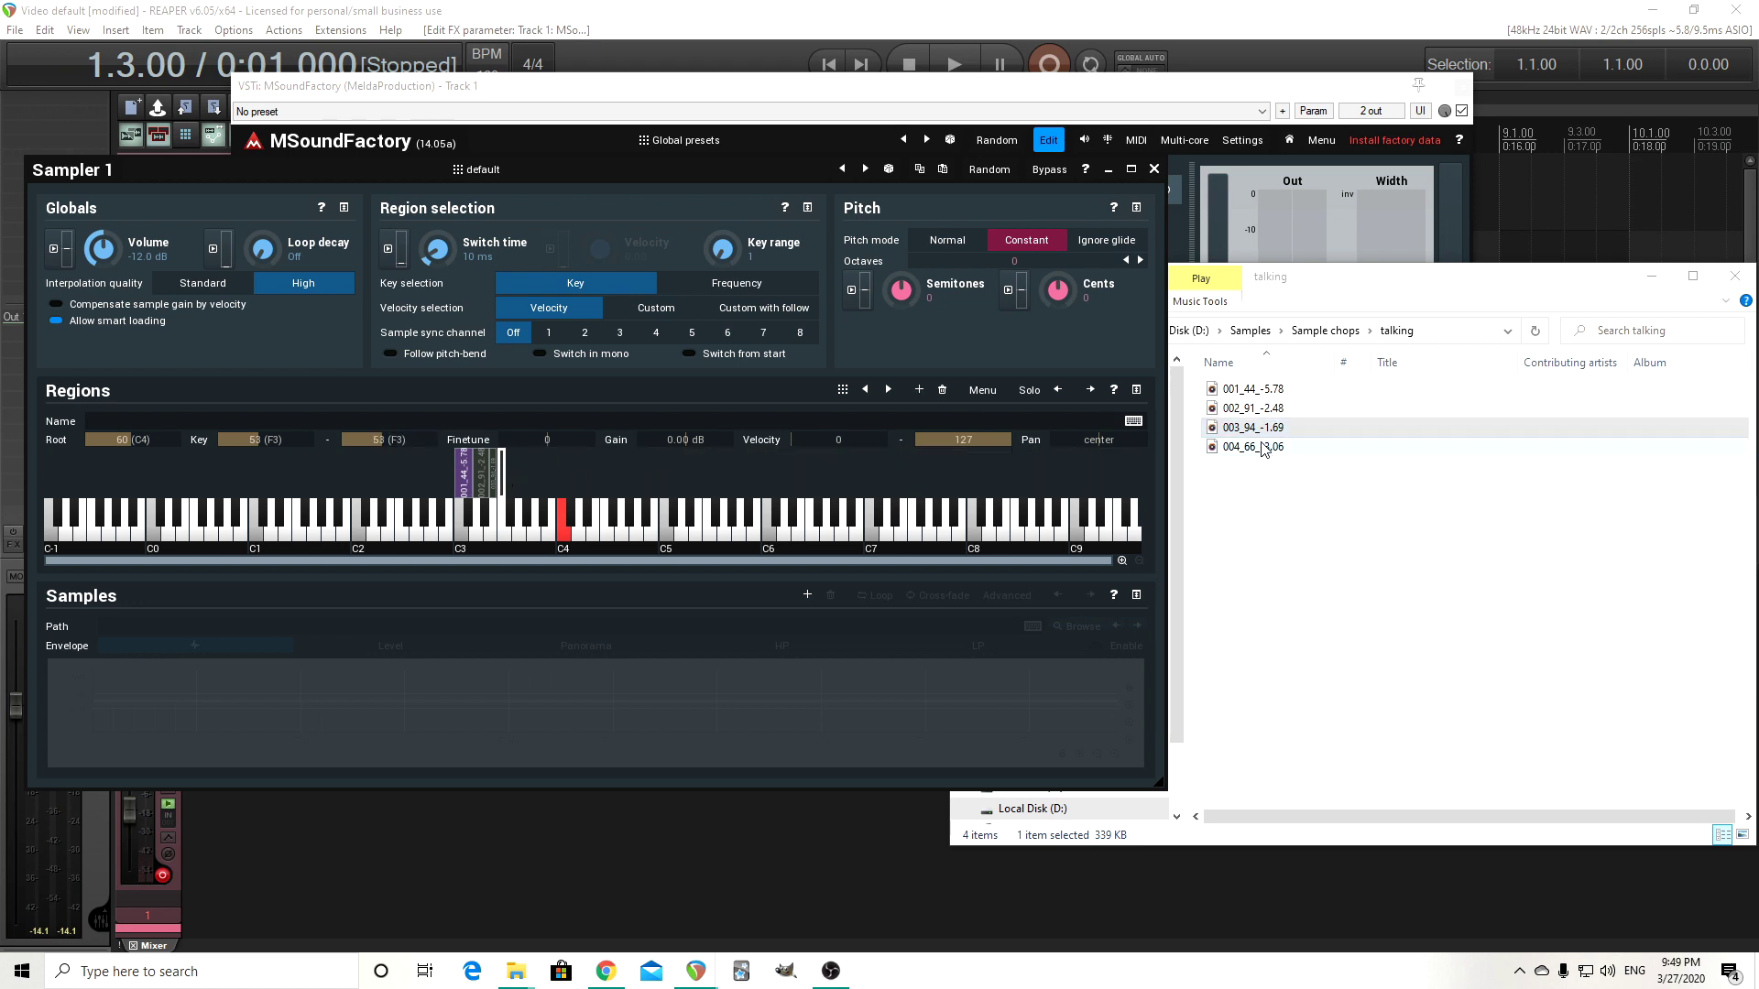
{"action": "left_click_drag", "start_coordinate": [1255, 446], "coordinate": [504, 476]}
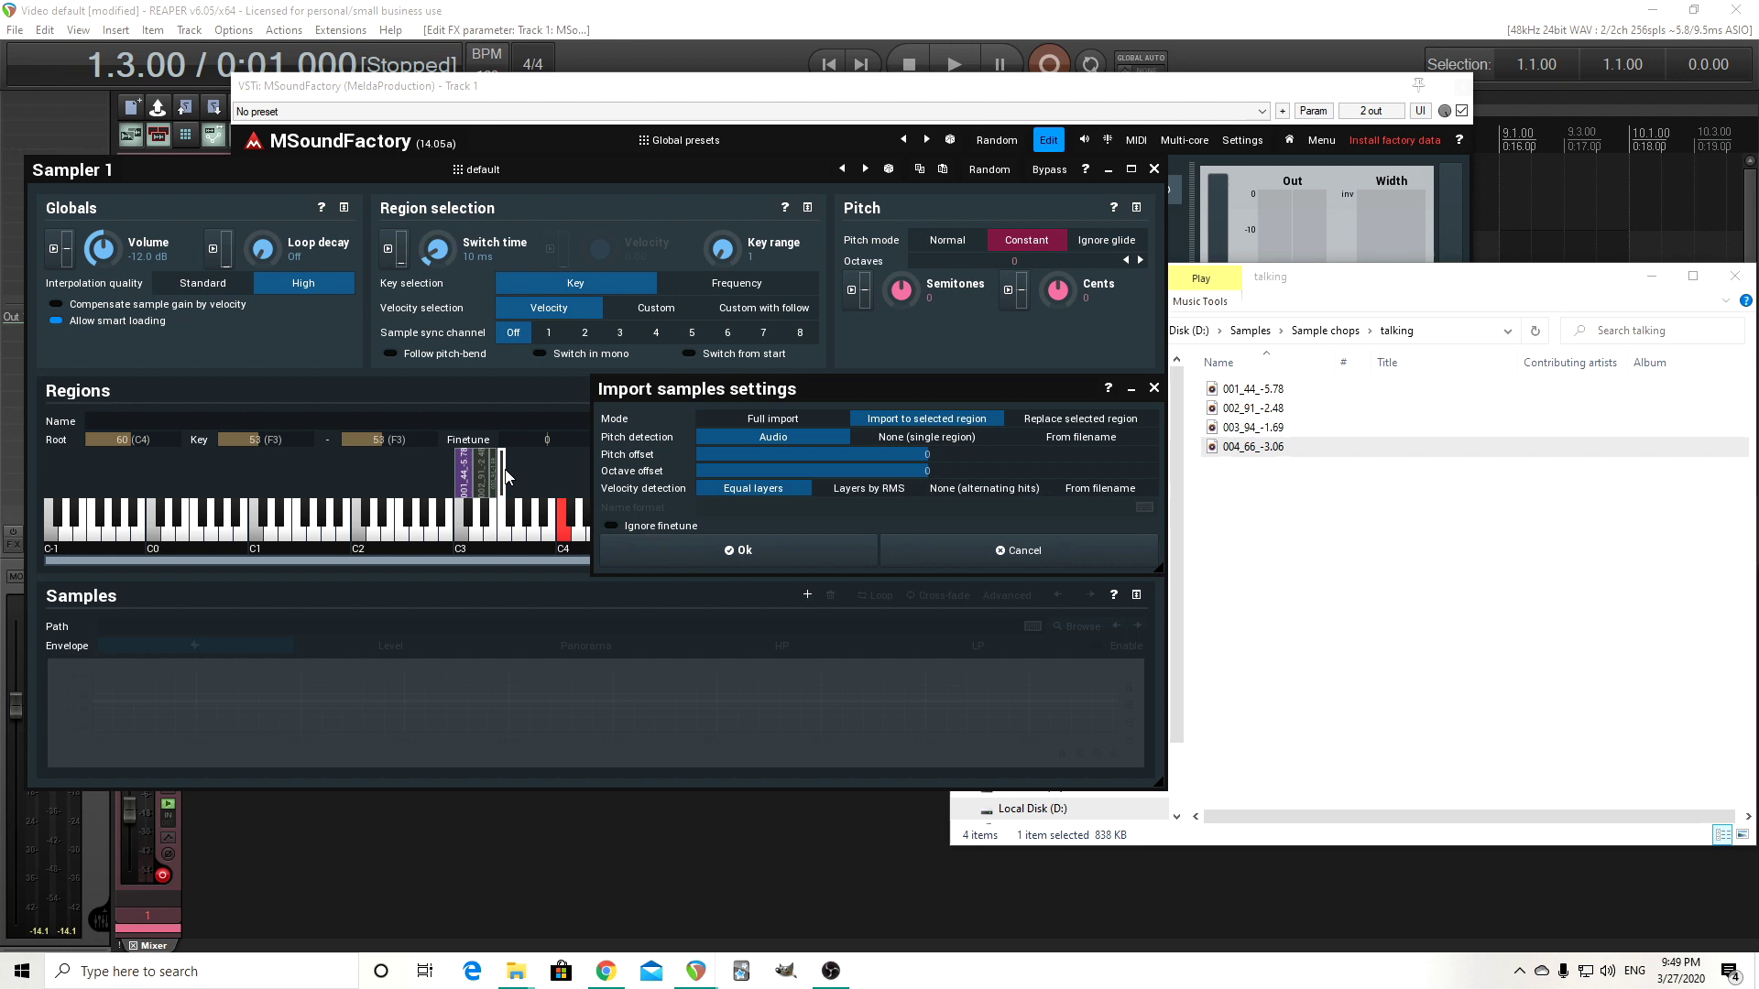
{"action": "left_click", "coordinate": [761, 555]}
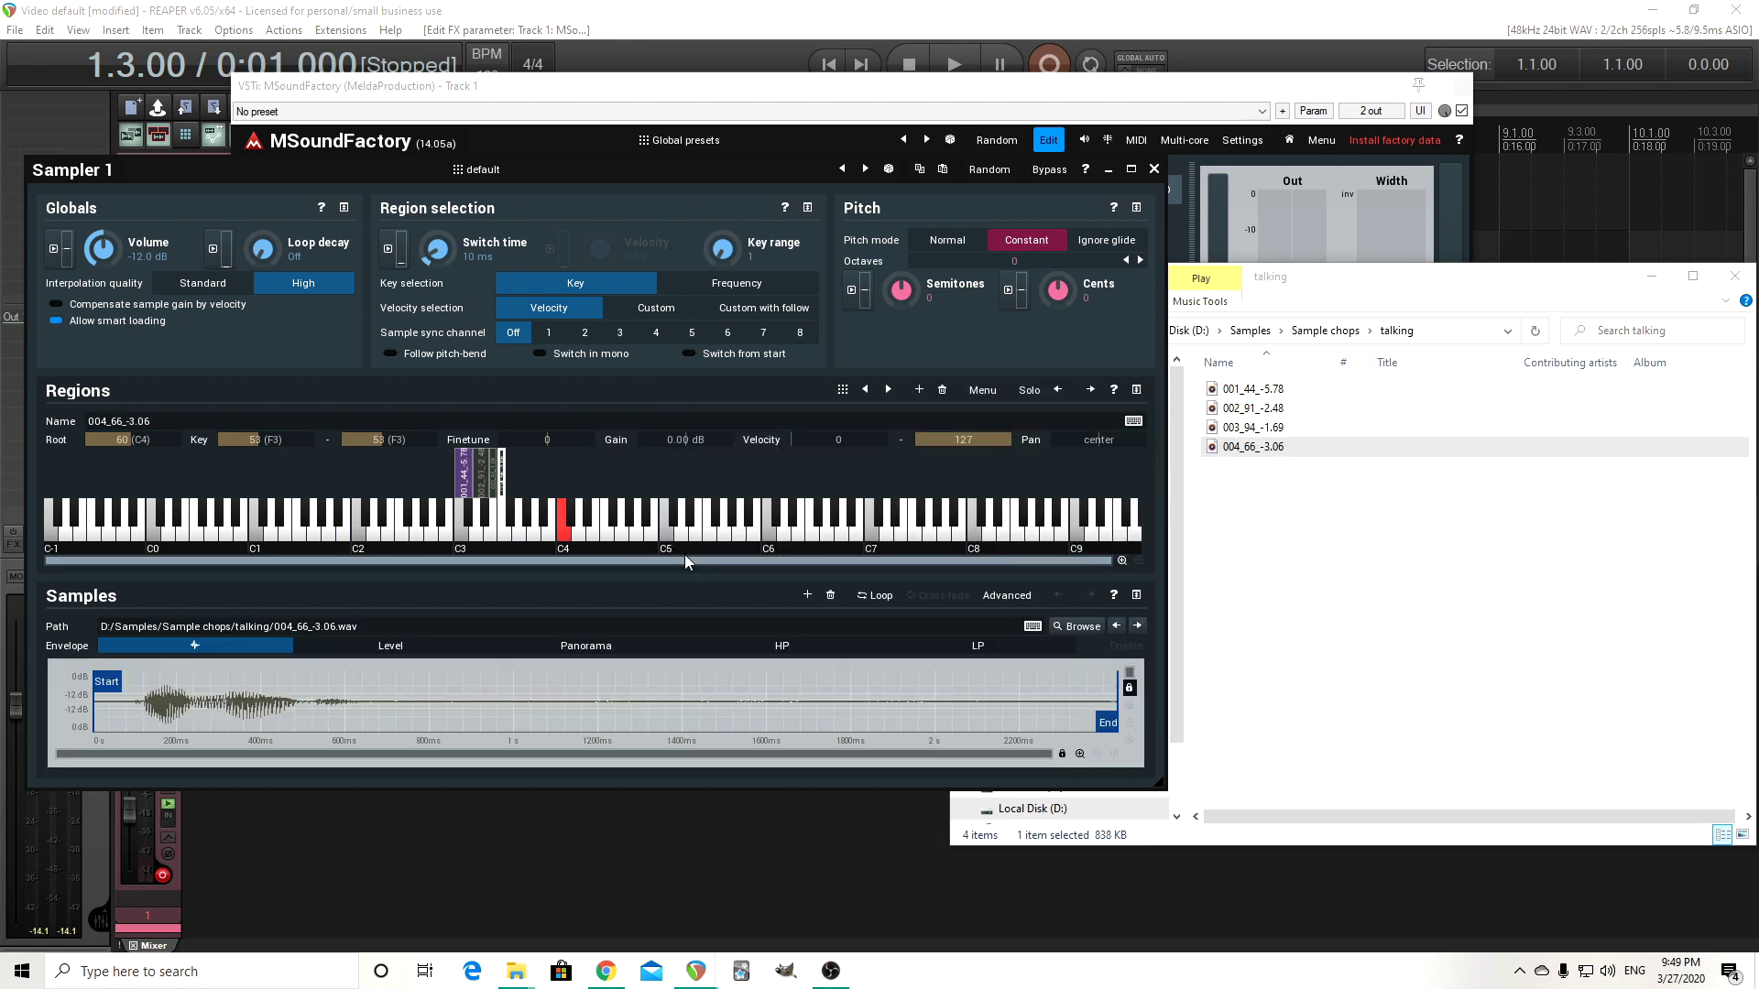
{"action": "left_click", "coordinate": [636, 539]}
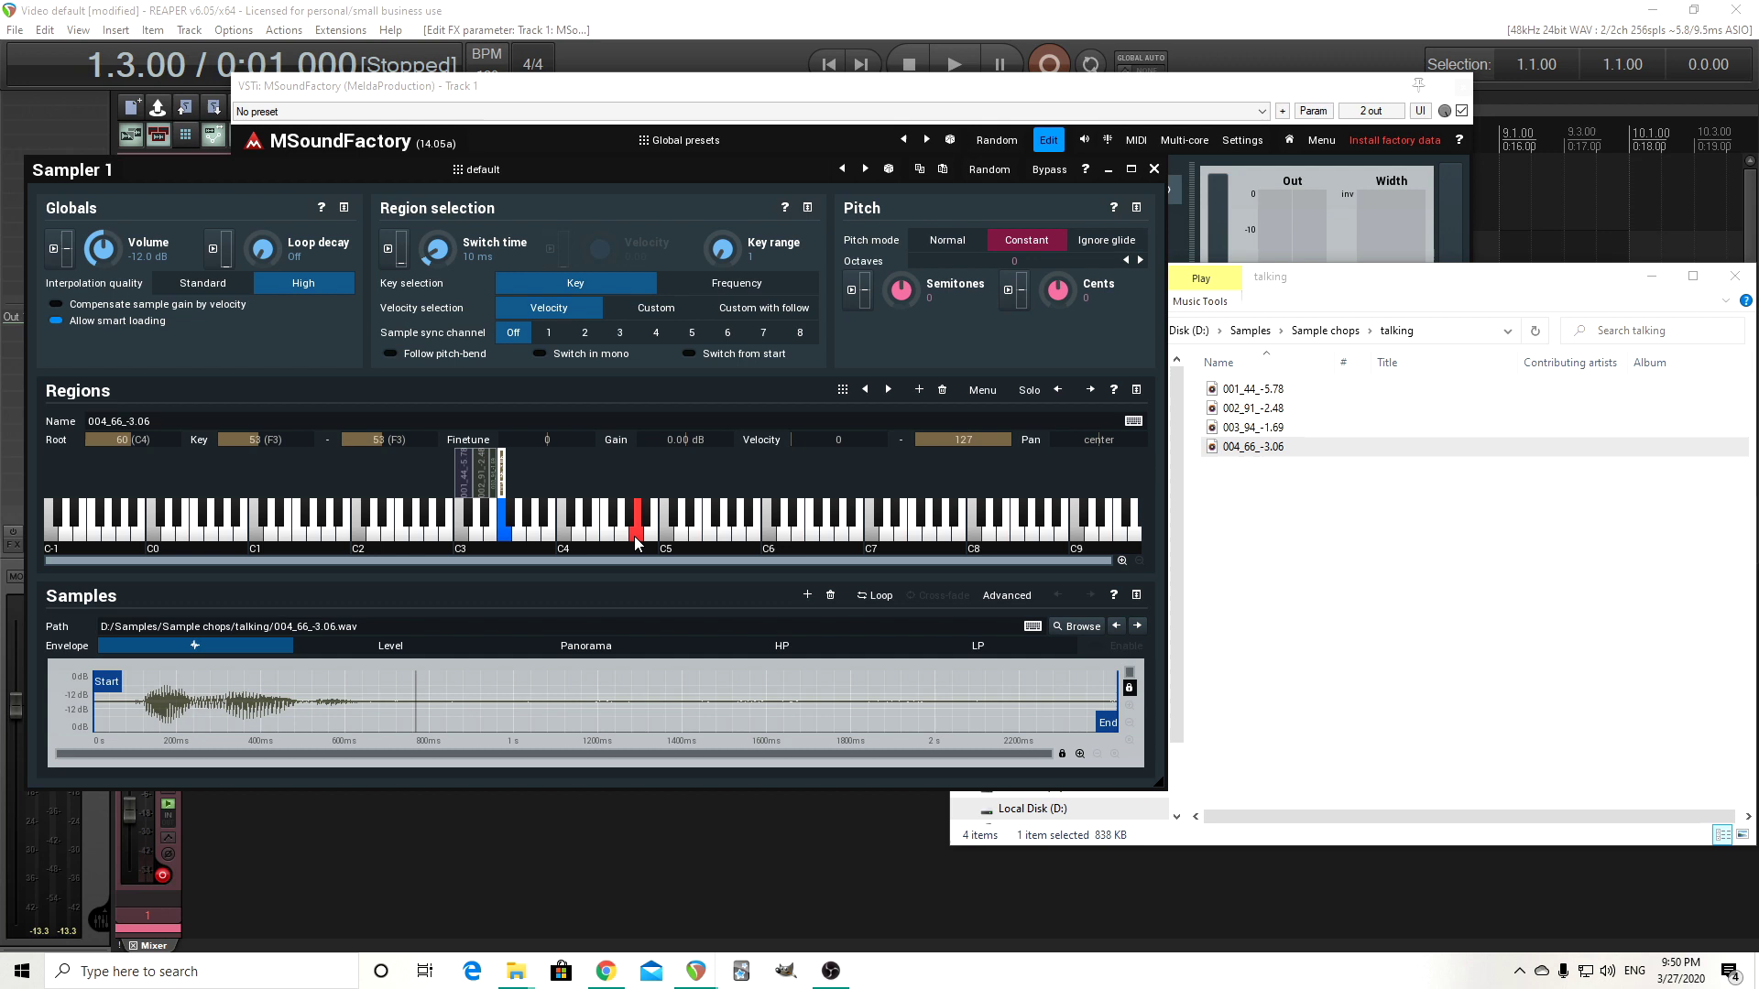
Review the Advanced sample settings for chop 004_66_-3.06, then close them.
{"action": "left_click", "coordinate": [1008, 595]}
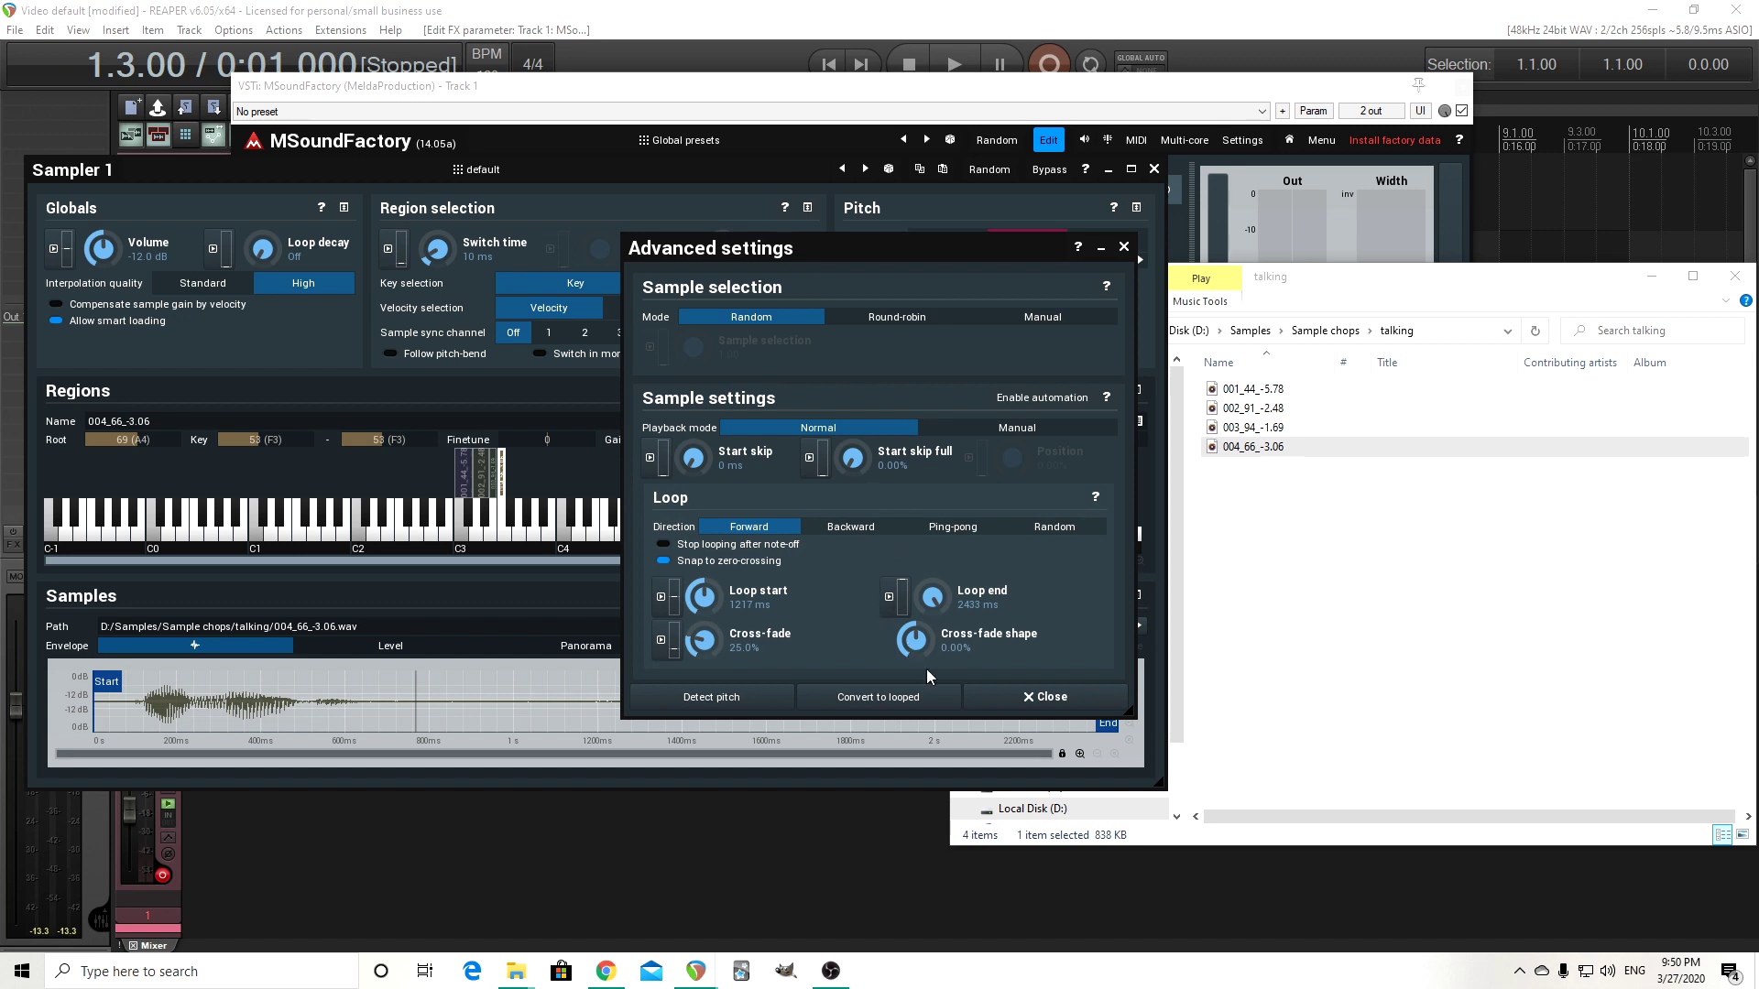
{"action": "left_click", "coordinate": [1015, 698]}
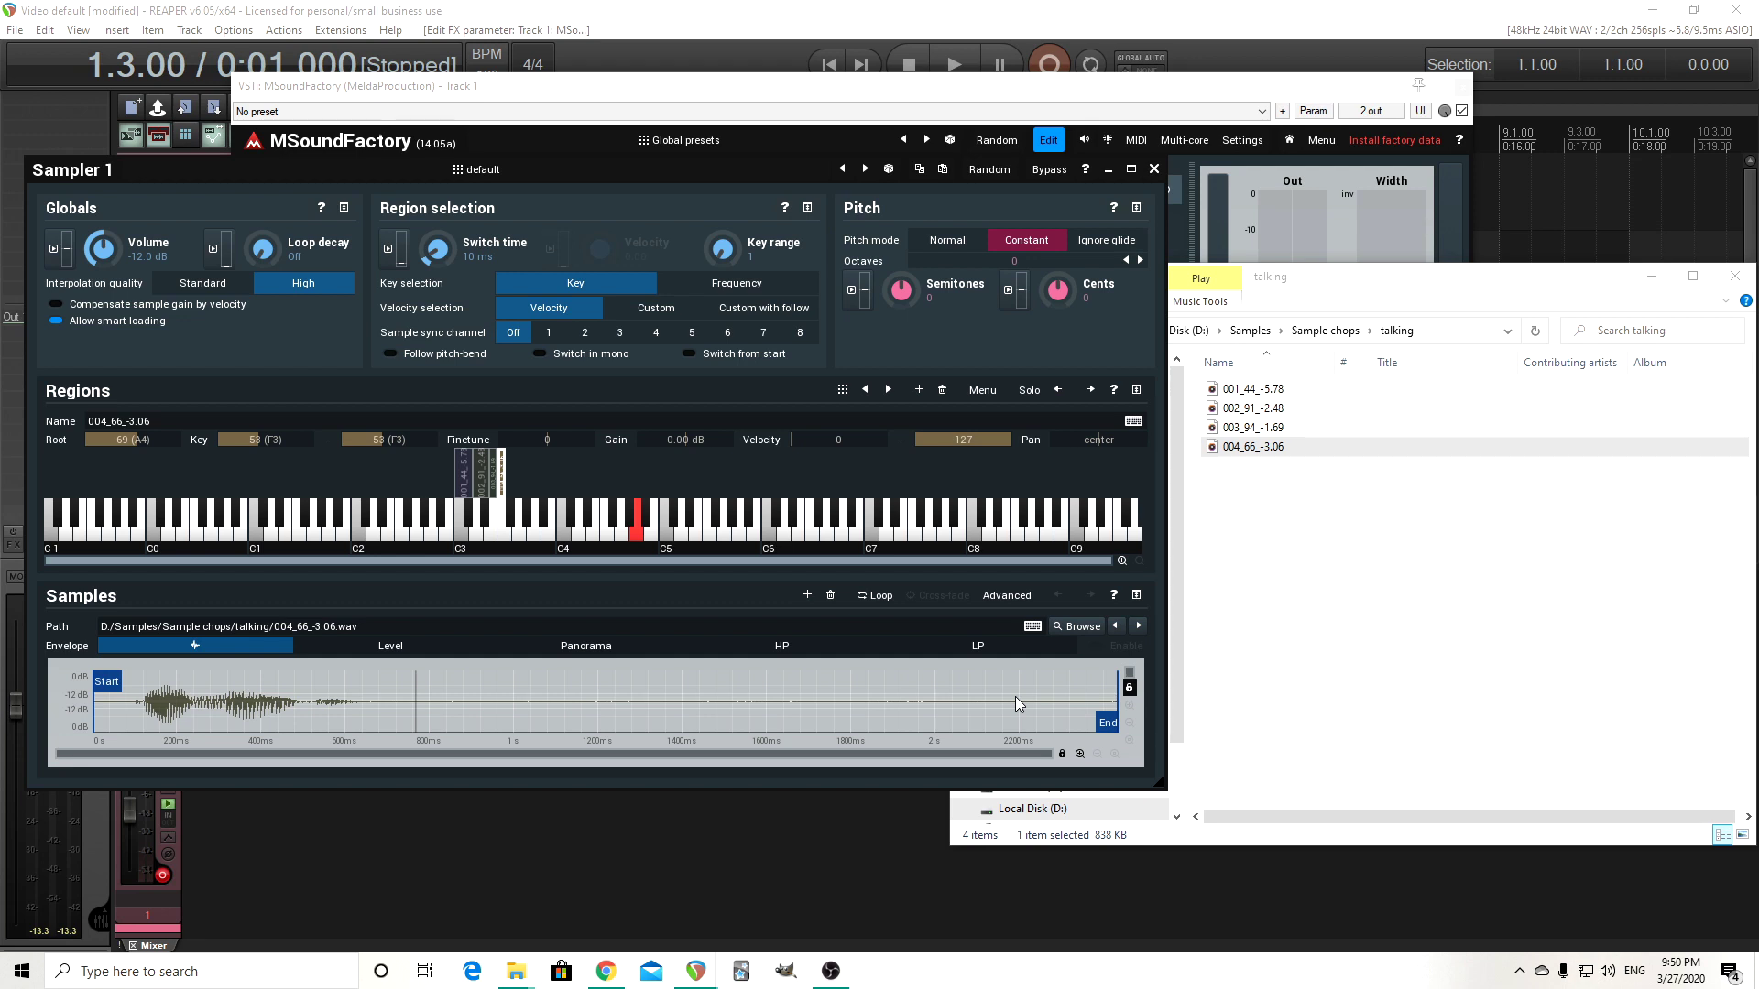
{"action": "left_click", "coordinate": [989, 394]}
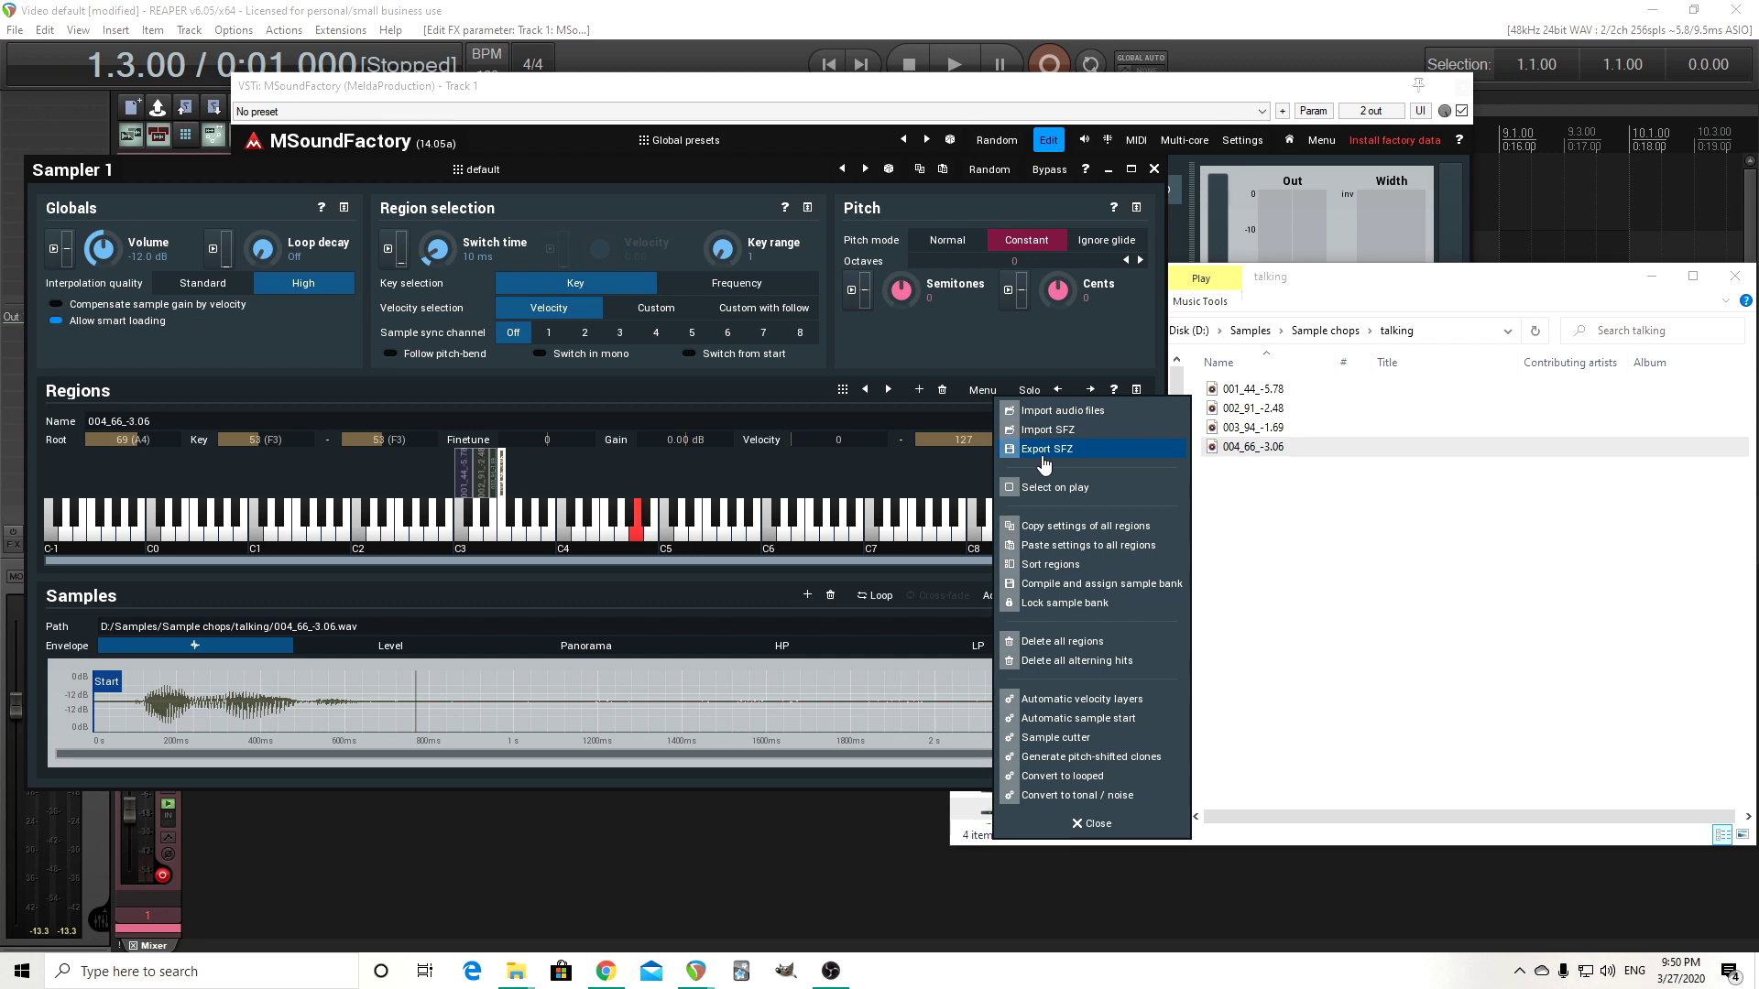
{"action": "left_click", "coordinate": [560, 396]}
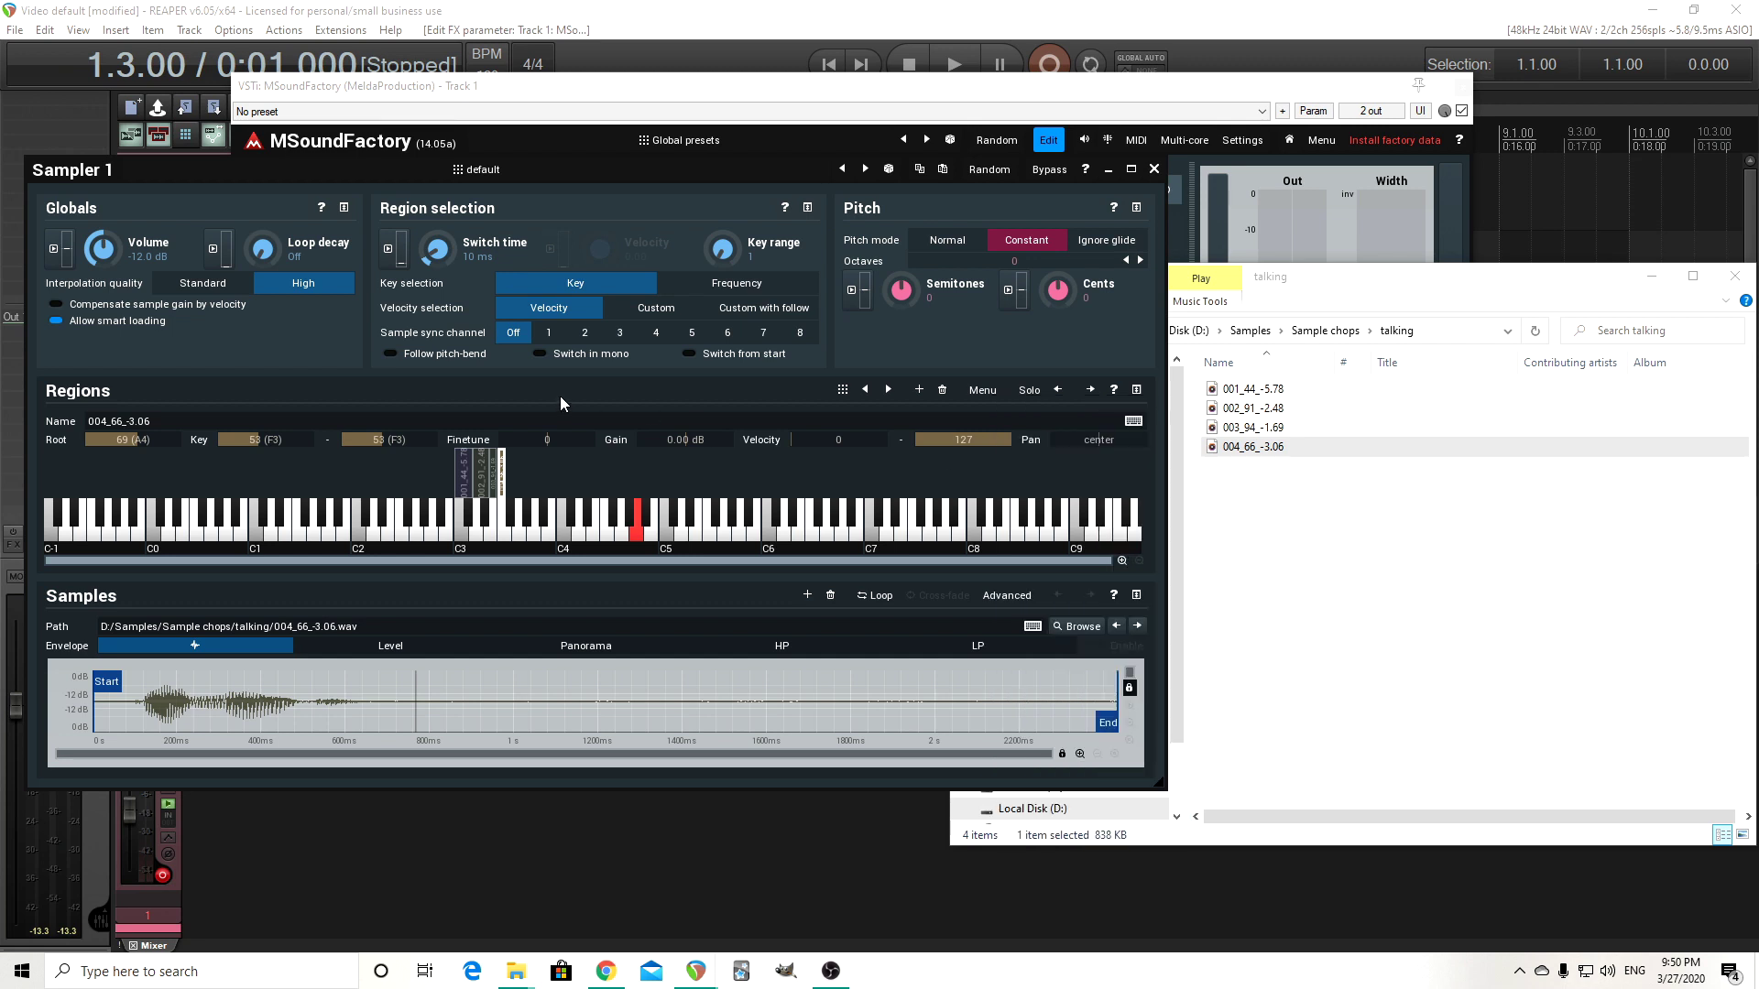